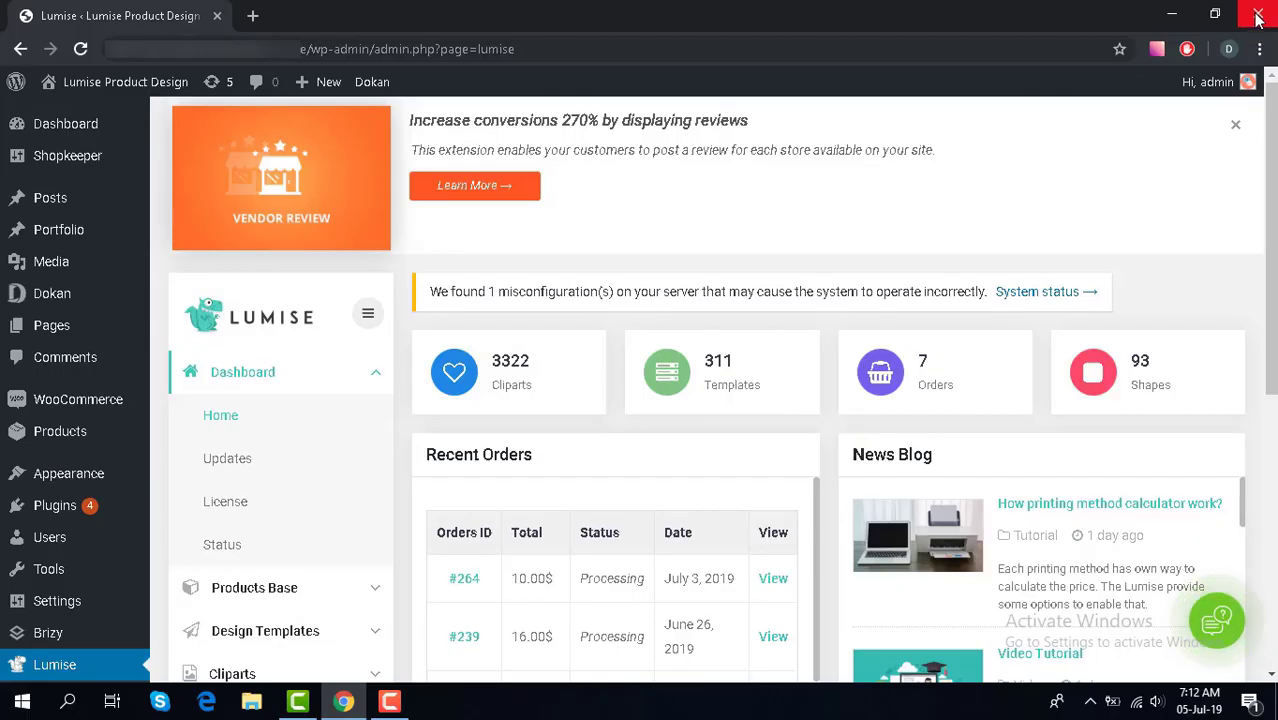
- Open the Lumise addons section and show the list of installed addons
{"action": "scroll", "coordinate": [100, 612], "scroll_direction": "down", "scroll_amount": 1}
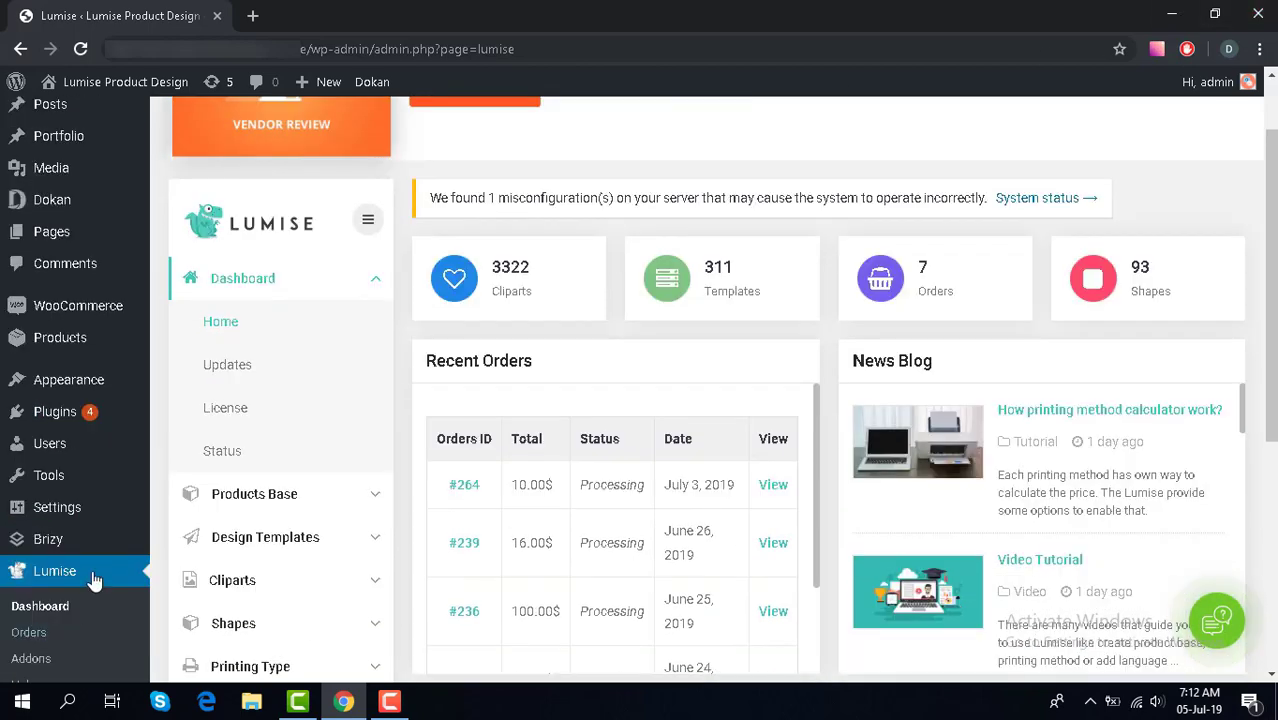
{"action": "scroll", "coordinate": [88, 605], "scroll_direction": "down", "scroll_amount": 1}
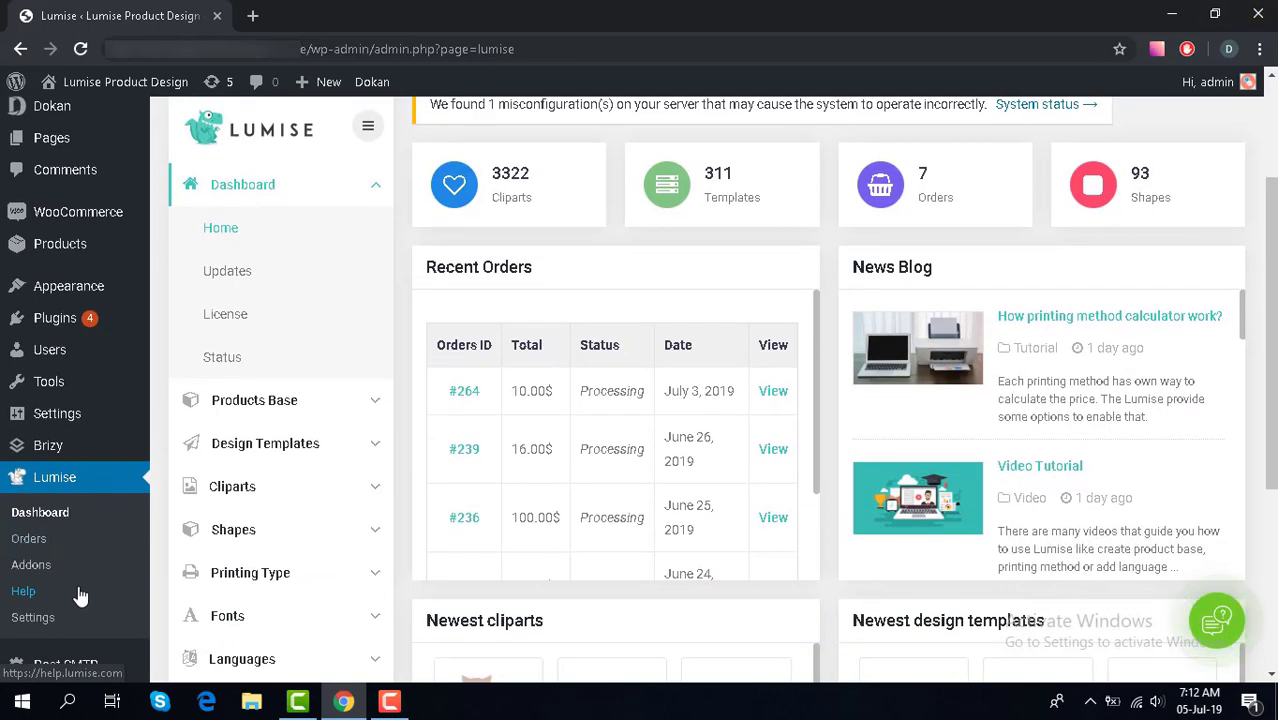
{"action": "left_click", "coordinate": [45, 568]}
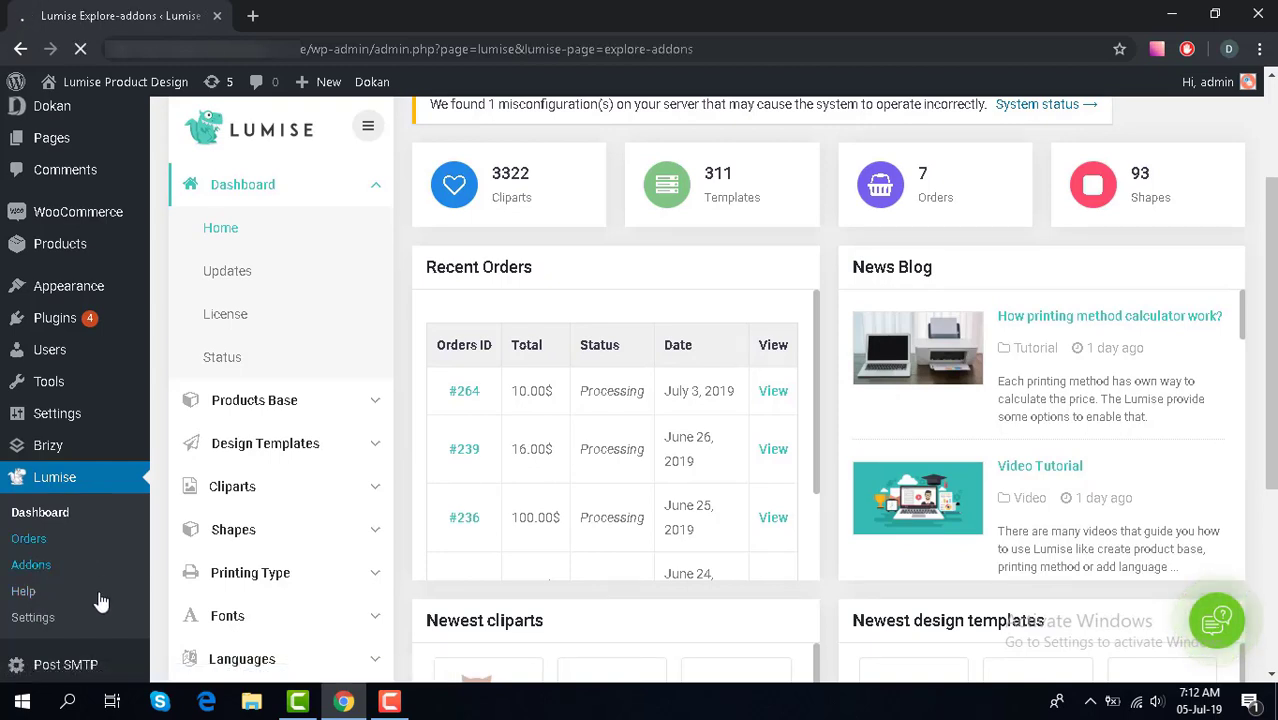
{"action": "scroll", "coordinate": [437, 480], "scroll_direction": "down", "scroll_amount": 3}
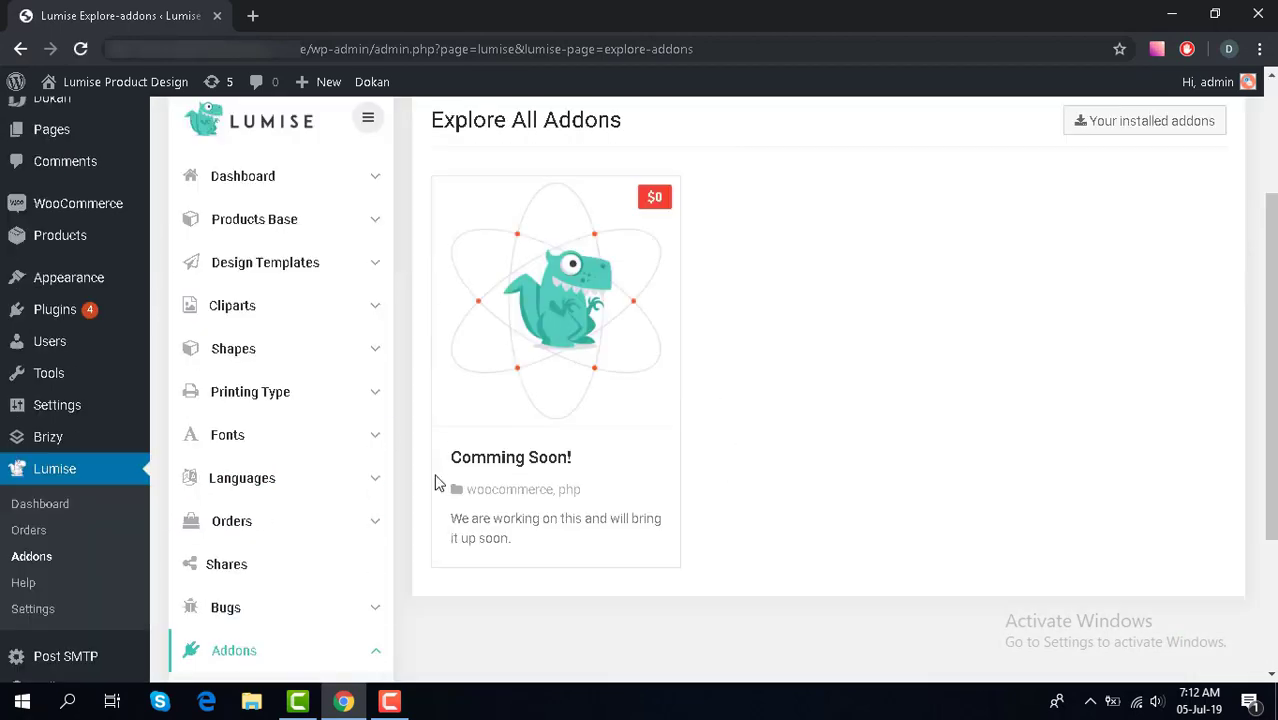
{"action": "left_click", "coordinate": [293, 574]}
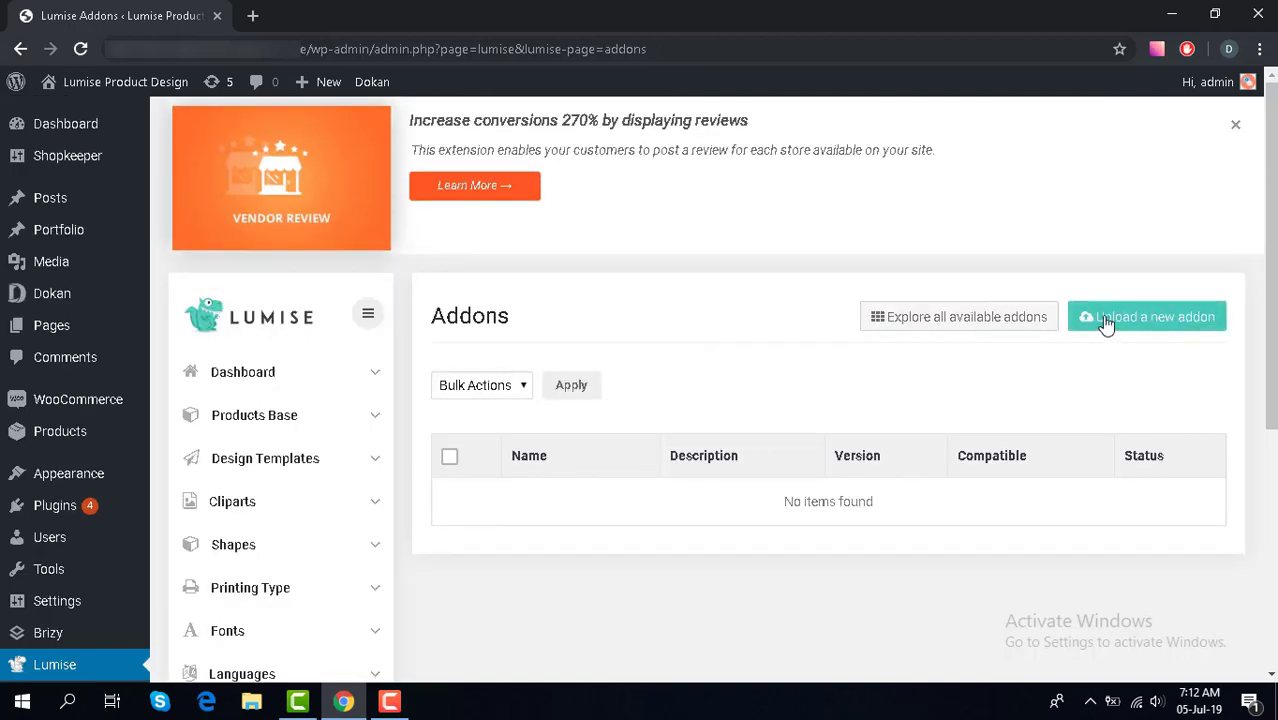
- Upload and install the vendors ZIP archive as a new addon, and activate the Vendors addon
{"action": "left_click", "coordinate": [1173, 320]}
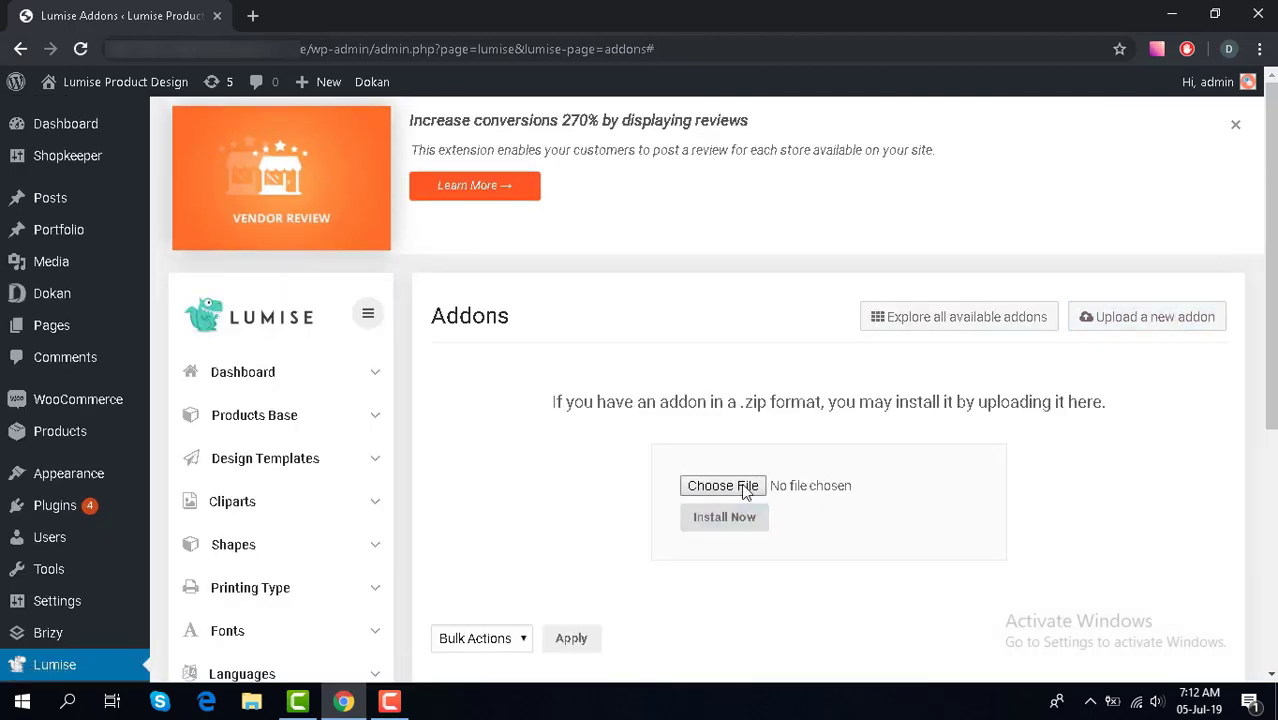
{"action": "left_click", "coordinate": [845, 488]}
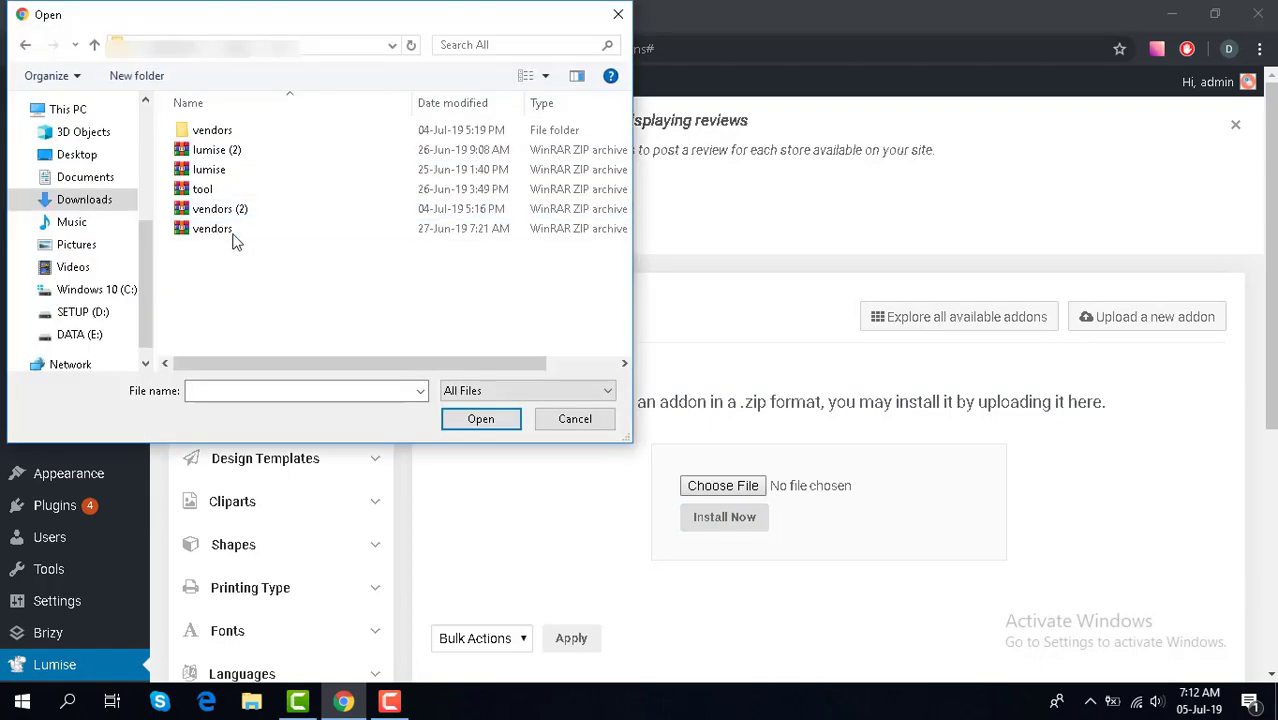
{"action": "left_click", "coordinate": [225, 229]}
{"action": "left_click", "coordinate": [479, 419]}
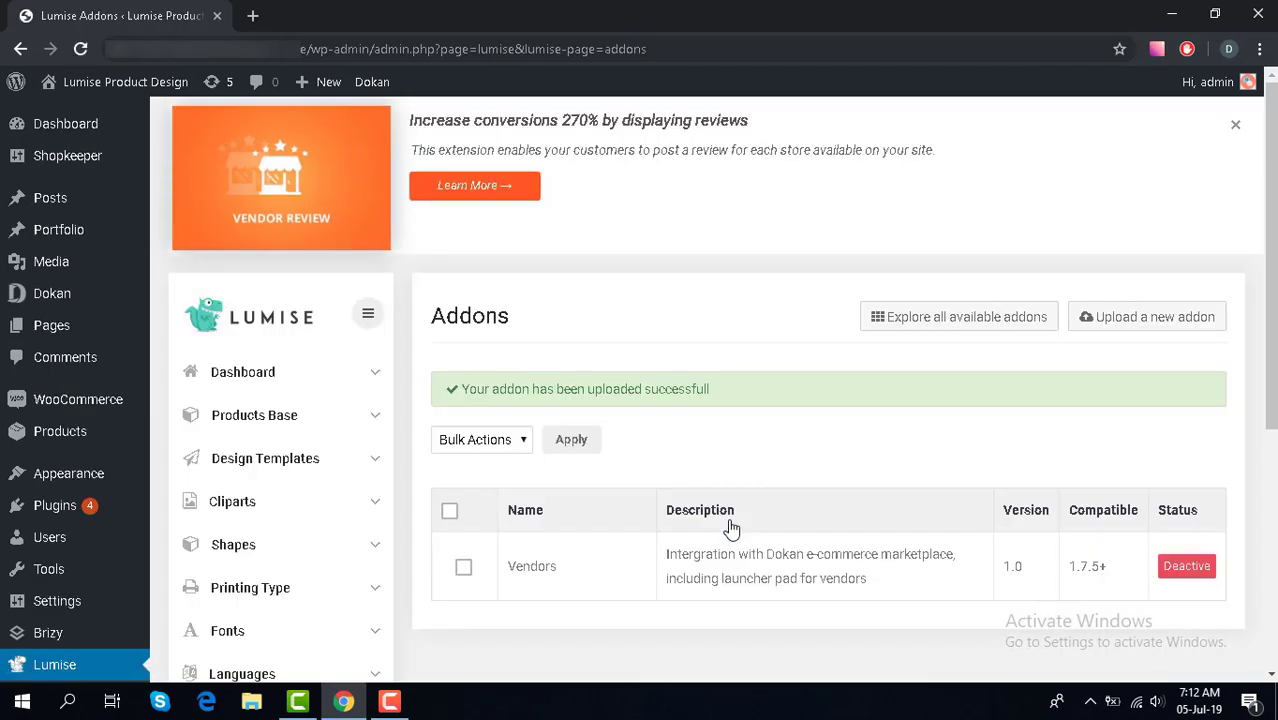
{"action": "left_click", "coordinate": [1188, 567]}
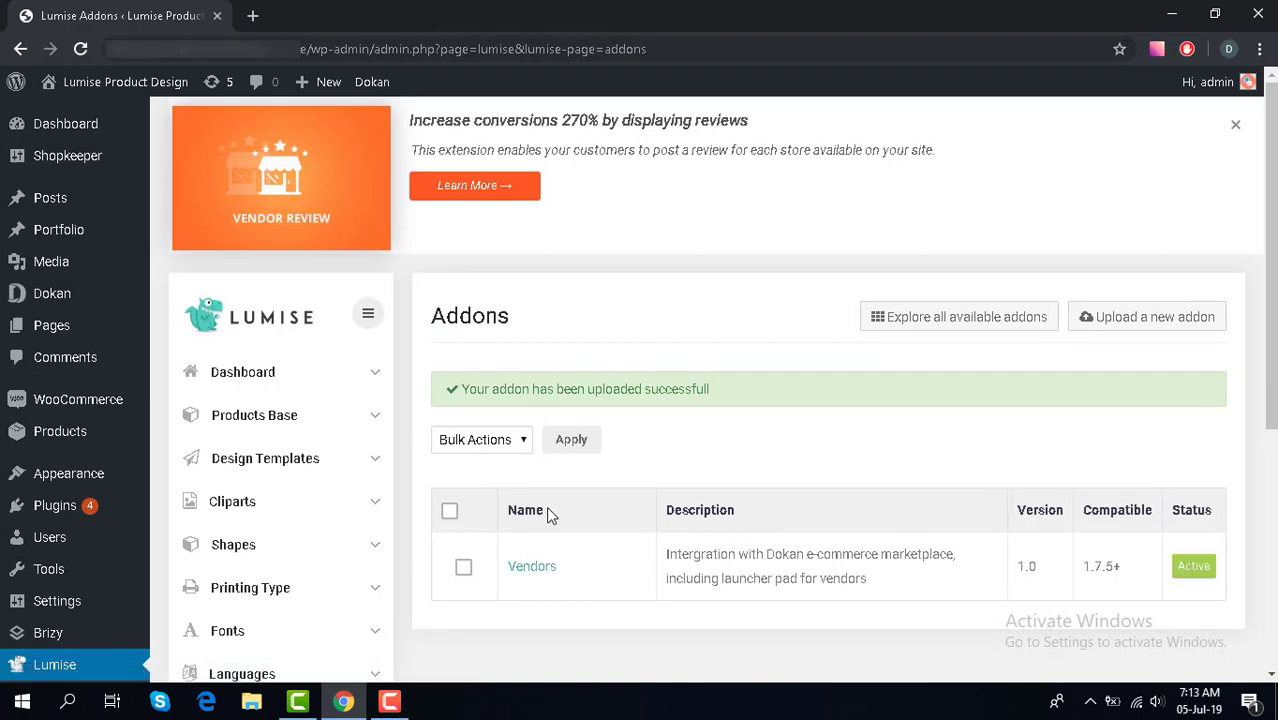
- Open the Bag item in Products Base and review its details, such as the price base and printing techniques
{"action": "scroll", "coordinate": [429, 520], "scroll_direction": "down", "scroll_amount": 1}
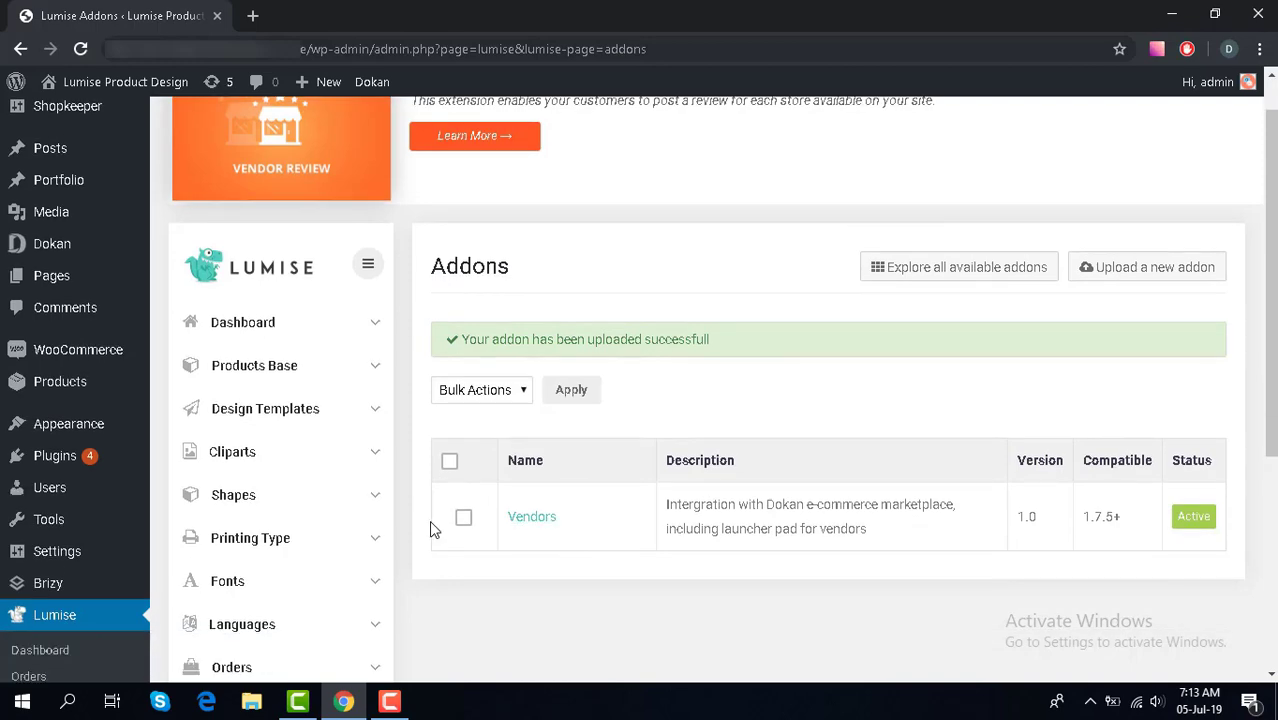
{"action": "left_click", "coordinate": [256, 365]}
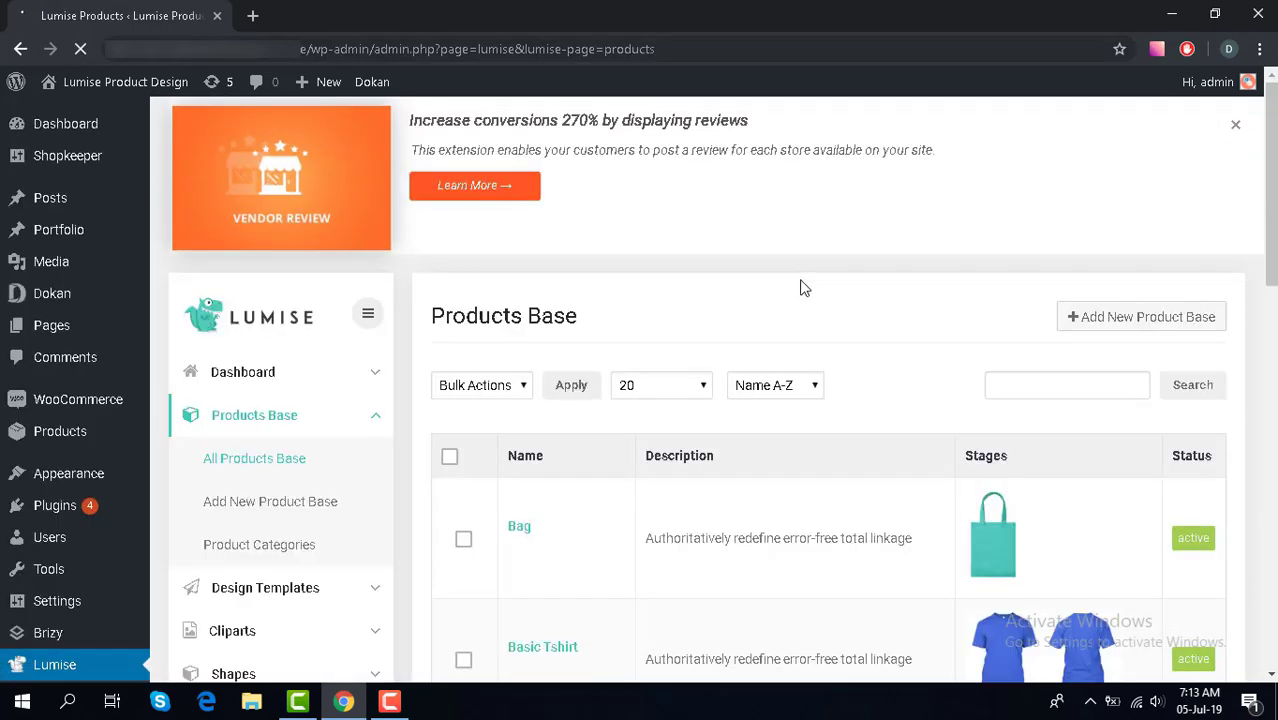
{"action": "scroll", "coordinate": [606, 307], "scroll_direction": "down", "scroll_amount": 3}
{"action": "left_click", "coordinate": [521, 246]}
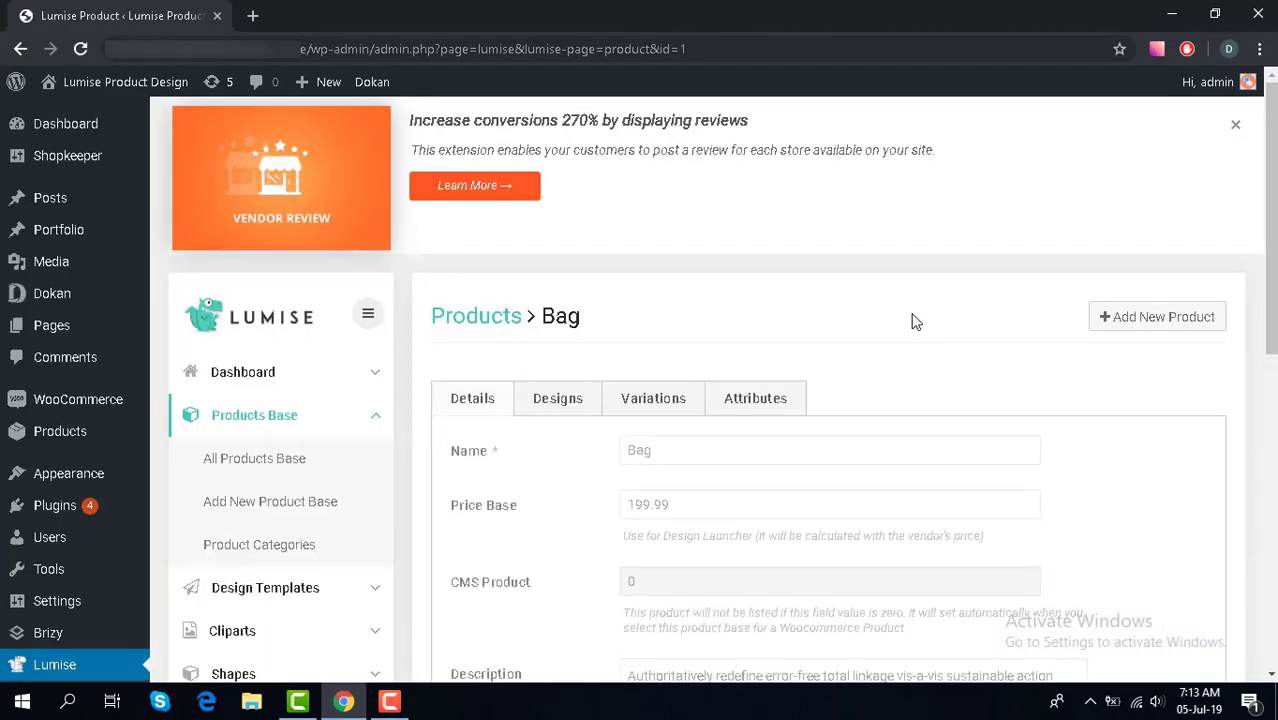
{"action": "scroll", "coordinate": [912, 321], "scroll_direction": "down", "scroll_amount": 1}
{"action": "scroll", "coordinate": [912, 321], "scroll_direction": "down", "scroll_amount": 1}
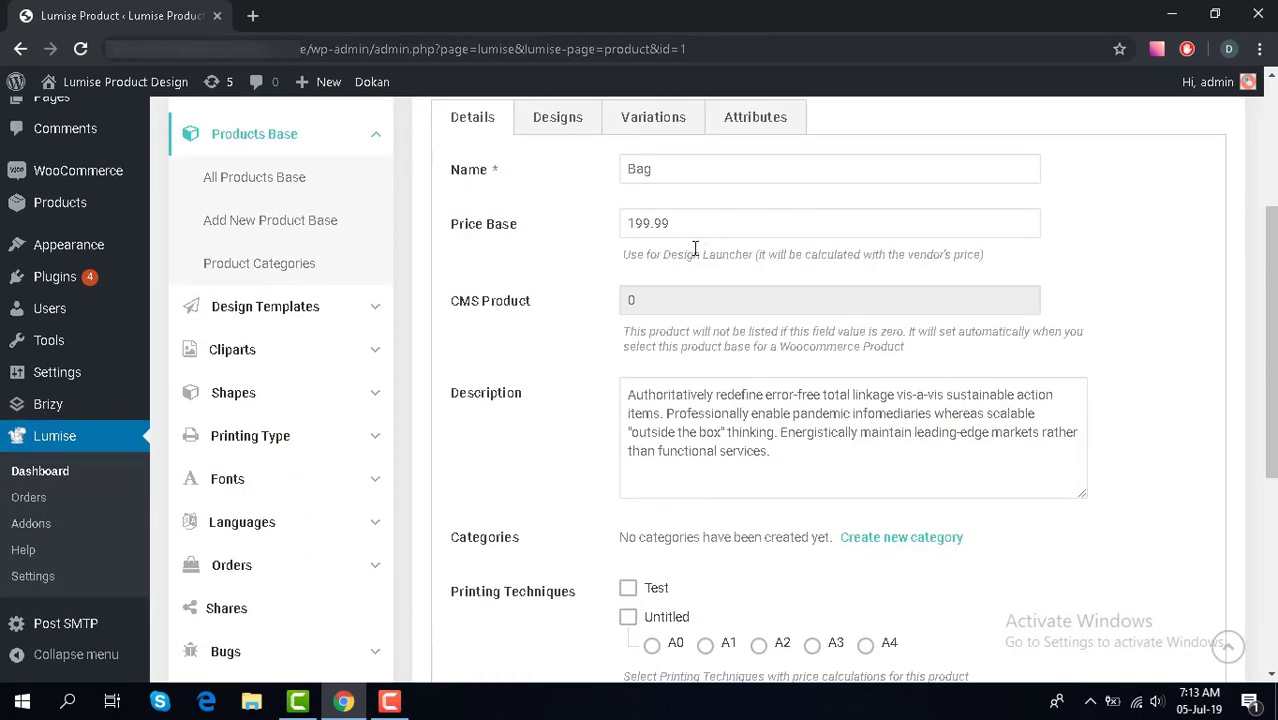
{"action": "scroll", "coordinate": [708, 262], "scroll_direction": "down", "scroll_amount": 3}
{"action": "scroll", "coordinate": [754, 374], "scroll_direction": "up", "scroll_amount": 4}
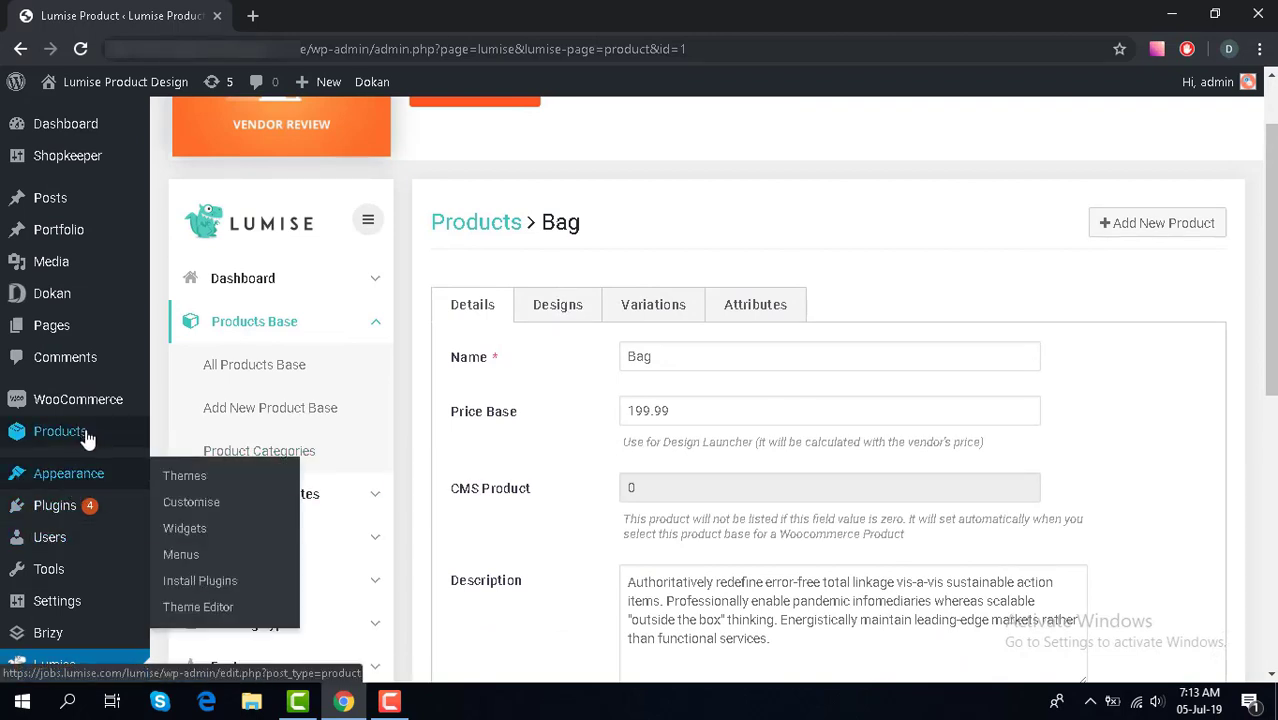
{"action": "mouse_move", "coordinate": [87, 438]}
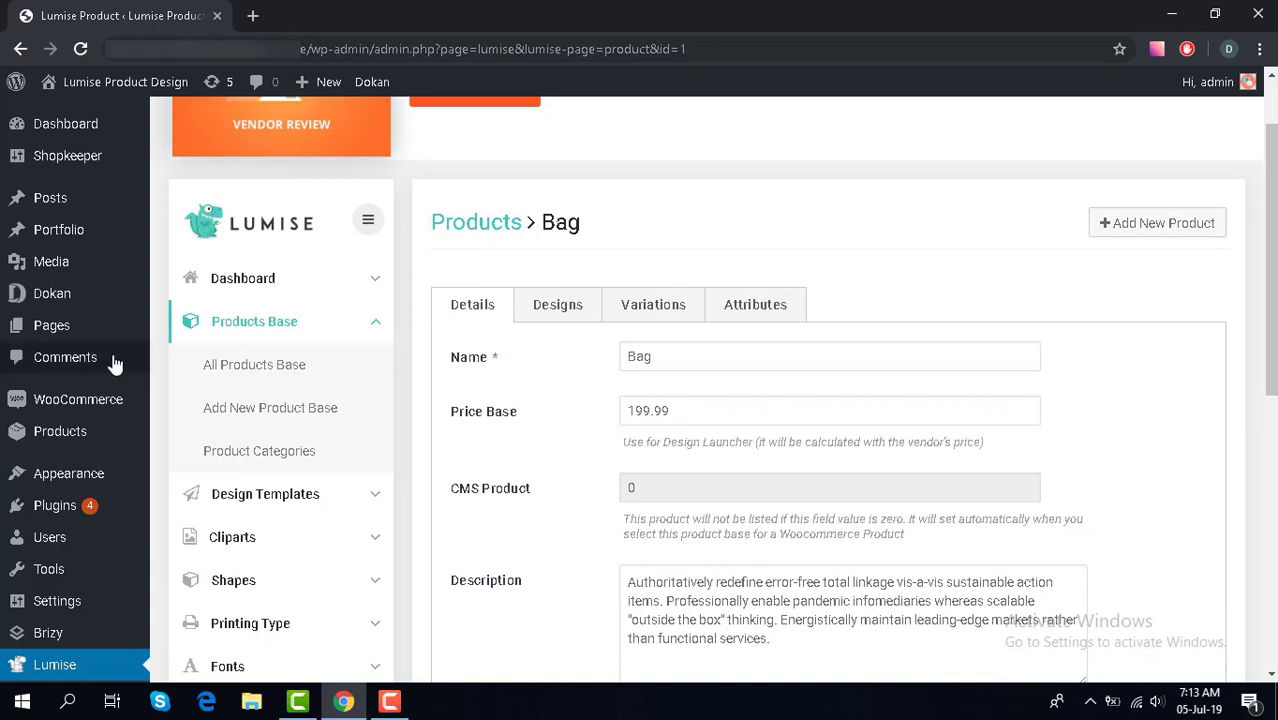
- Open a new incognito window and load the store's account page at jobs.lumise.com/lumise/my-account
{"action": "left_click", "coordinate": [1261, 50]}
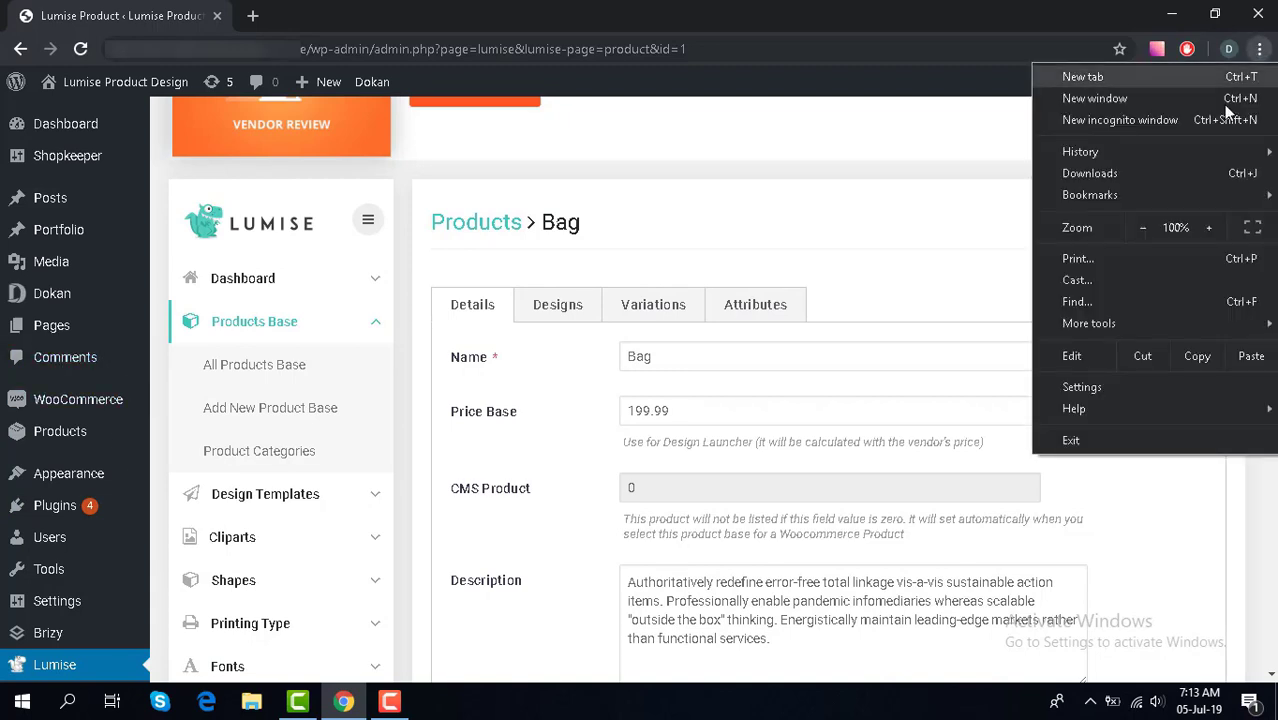
{"action": "left_click", "coordinate": [1171, 116]}
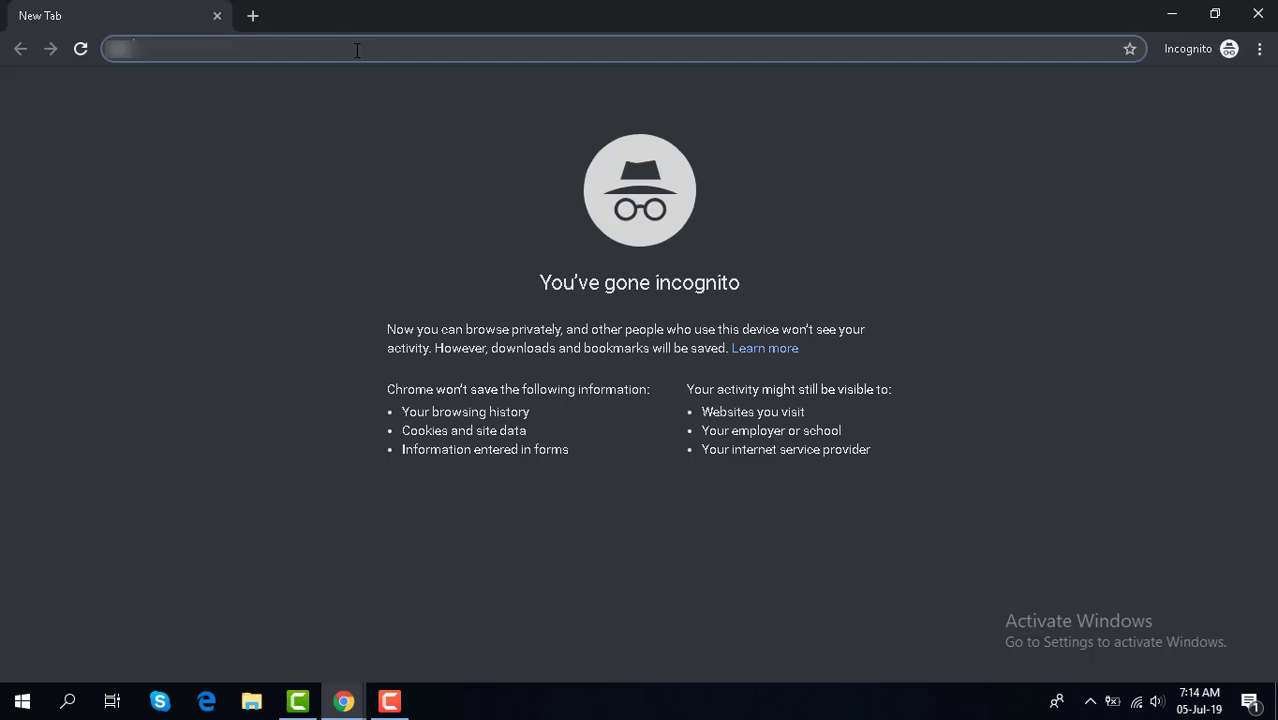
{"action": "type", "text": "job"}
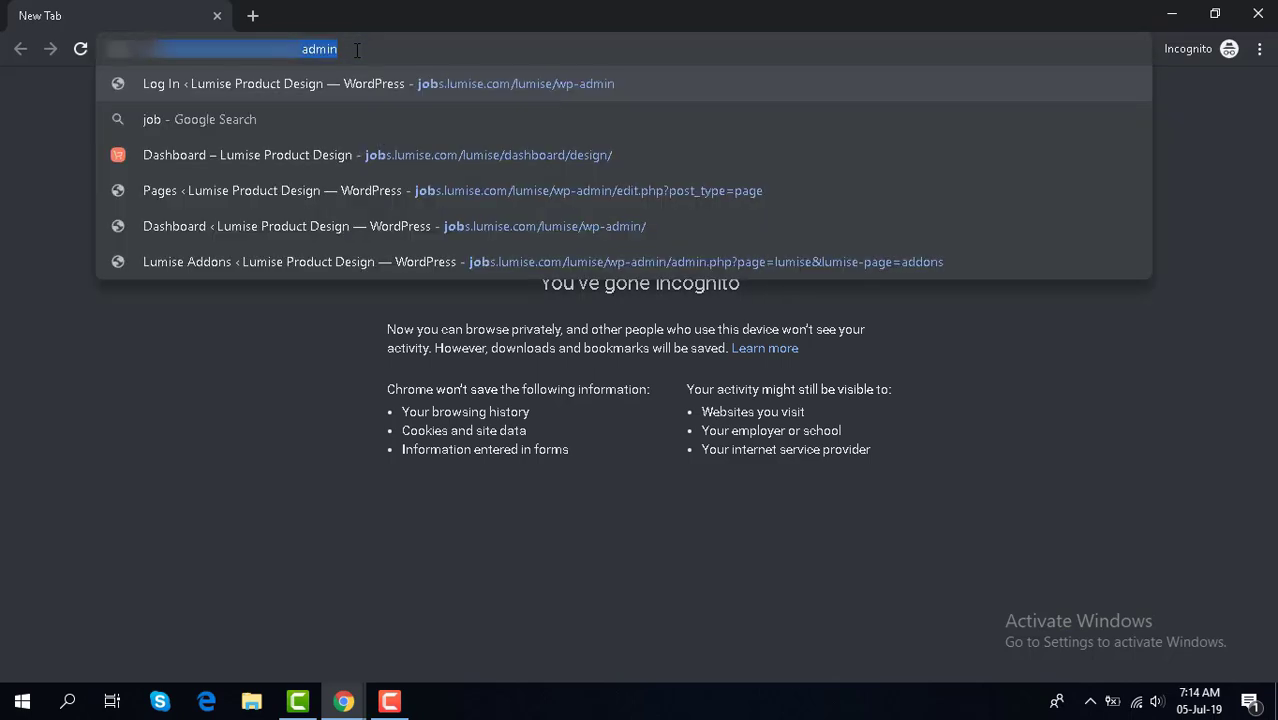
{"action": "key", "text": "End"}
{"action": "key", "text": "BackSpace"}
{"action": "key", "text": "BackSpace"}
{"action": "key", "text": "BackSpace"}
{"action": "key", "text": "BackSpace"}
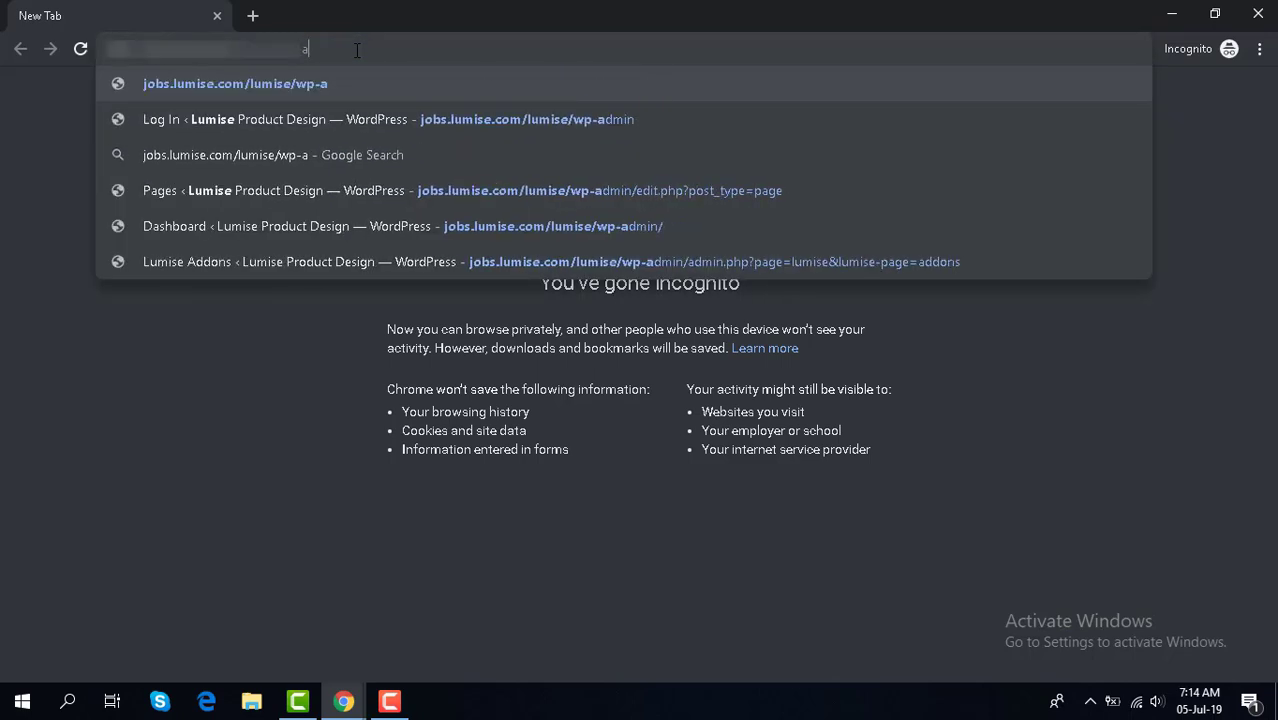
{"action": "type", "text": "my-a"}
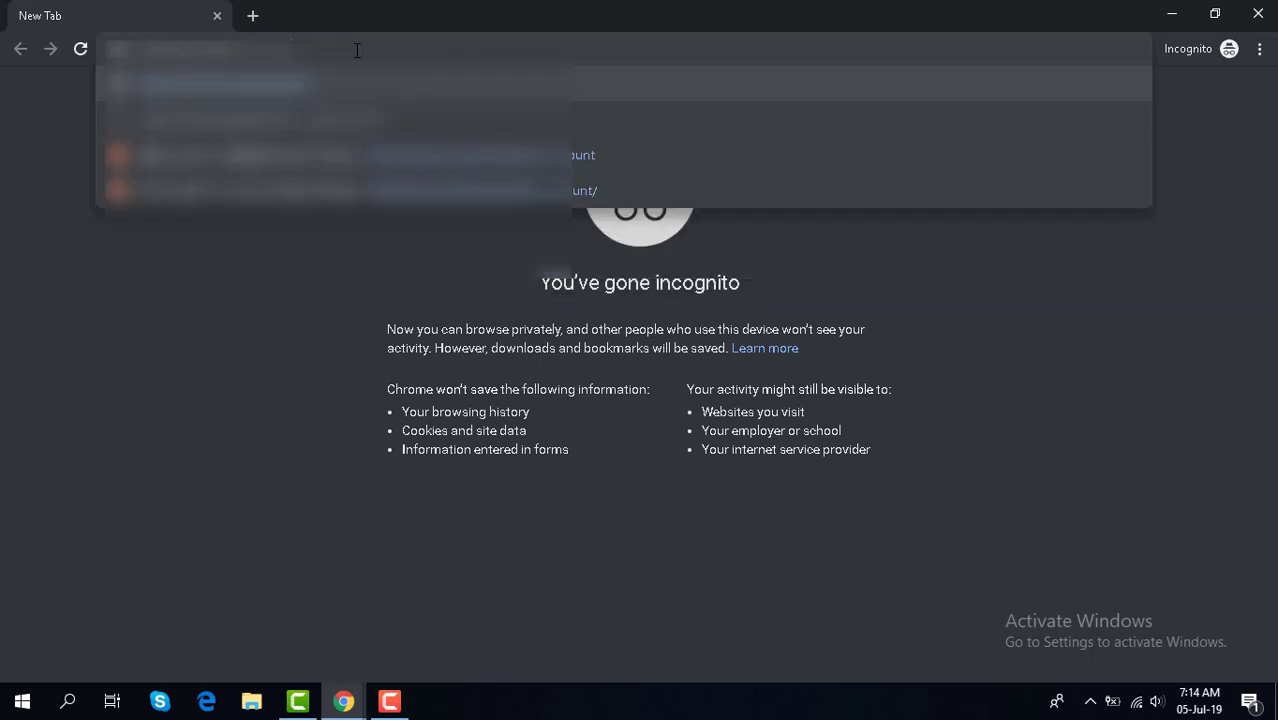
{"action": "type", "text": "ccount"}
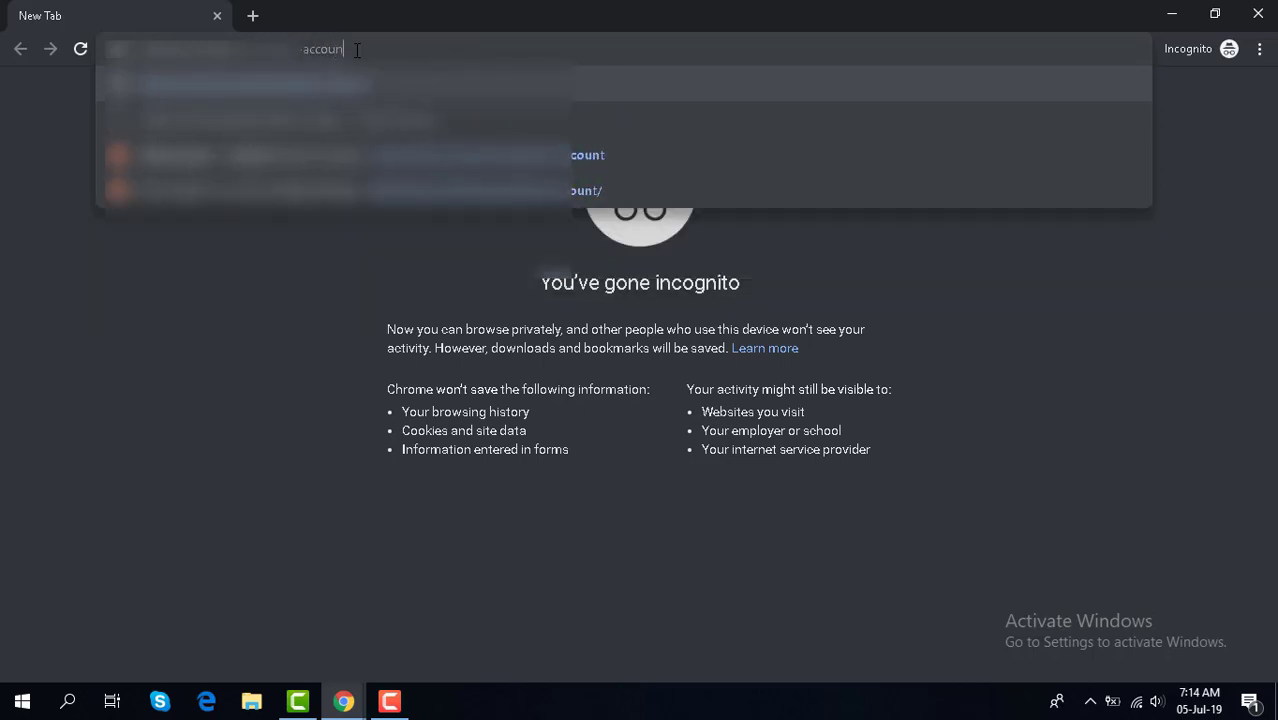
{"action": "key", "text": "Return"}
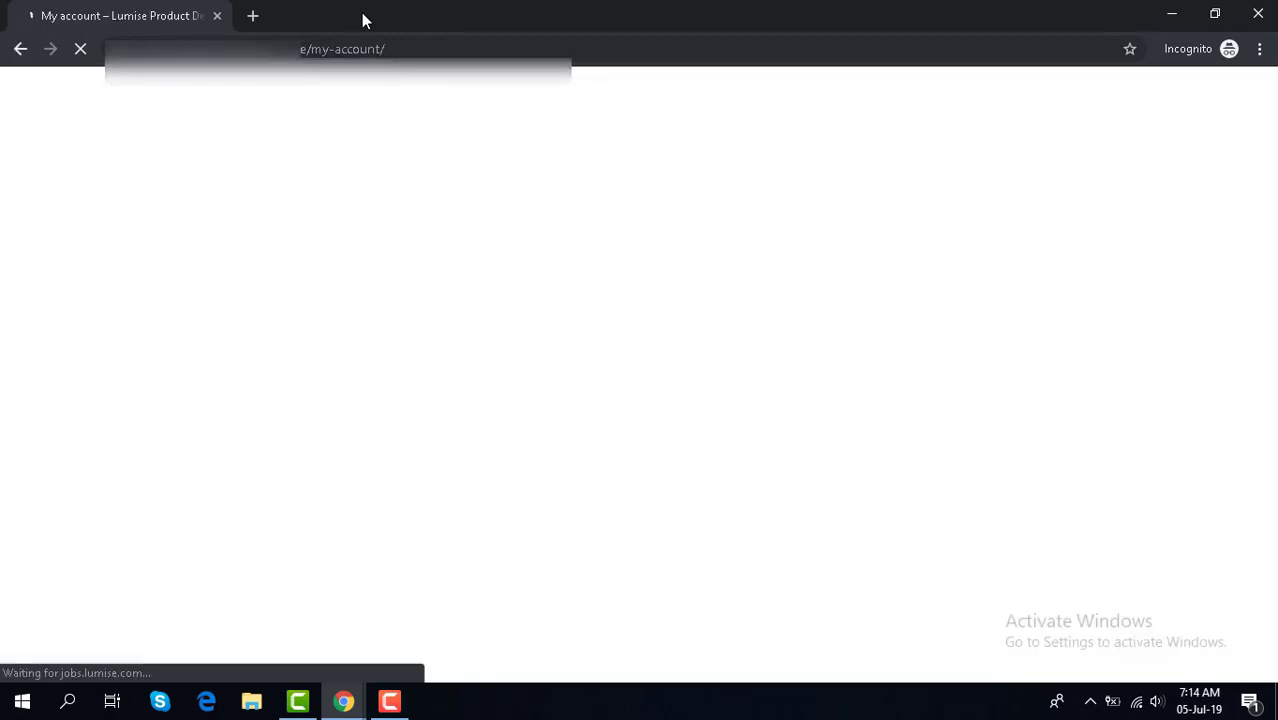
- Log in with the vendor's email address and account password, and open the Designs page of the vendor dashboard
{"action": "left_click", "coordinate": [499, 465]}
{"action": "key", "text": "ctrl+v"}
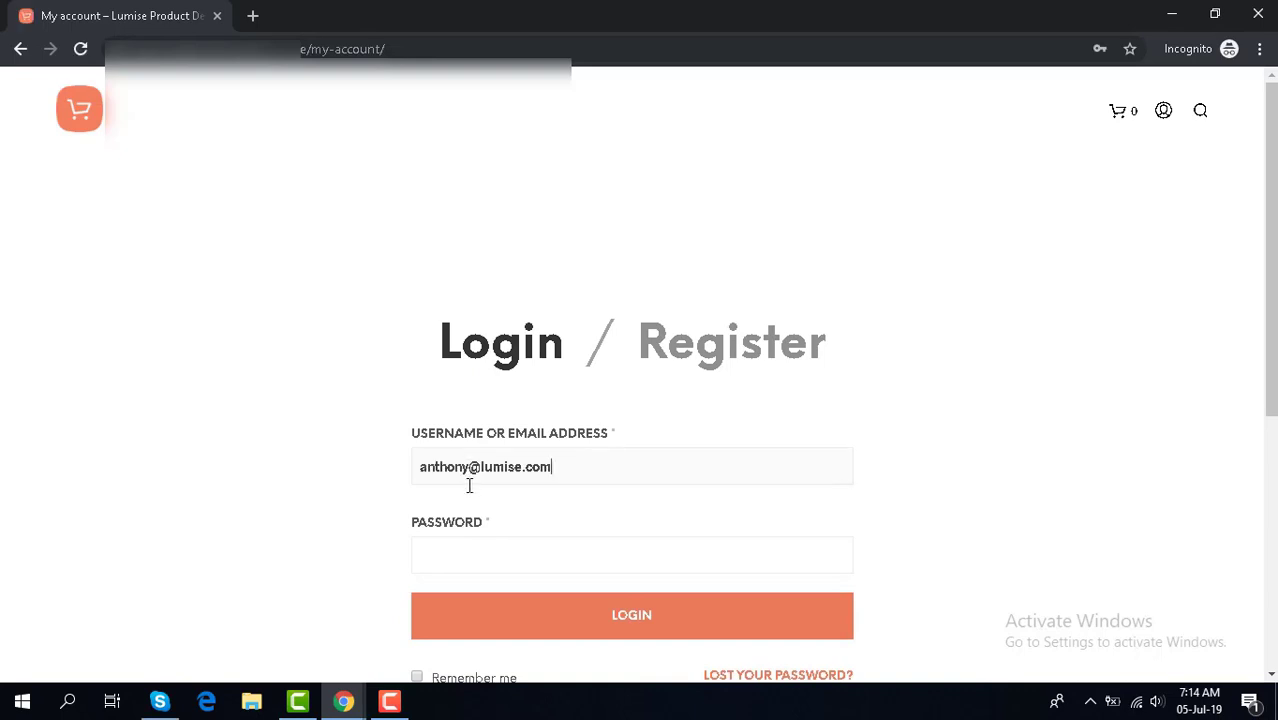
{"action": "left_click", "coordinate": [462, 551]}
{"action": "type", "text": "1"}
{"action": "key", "text": "Return"}
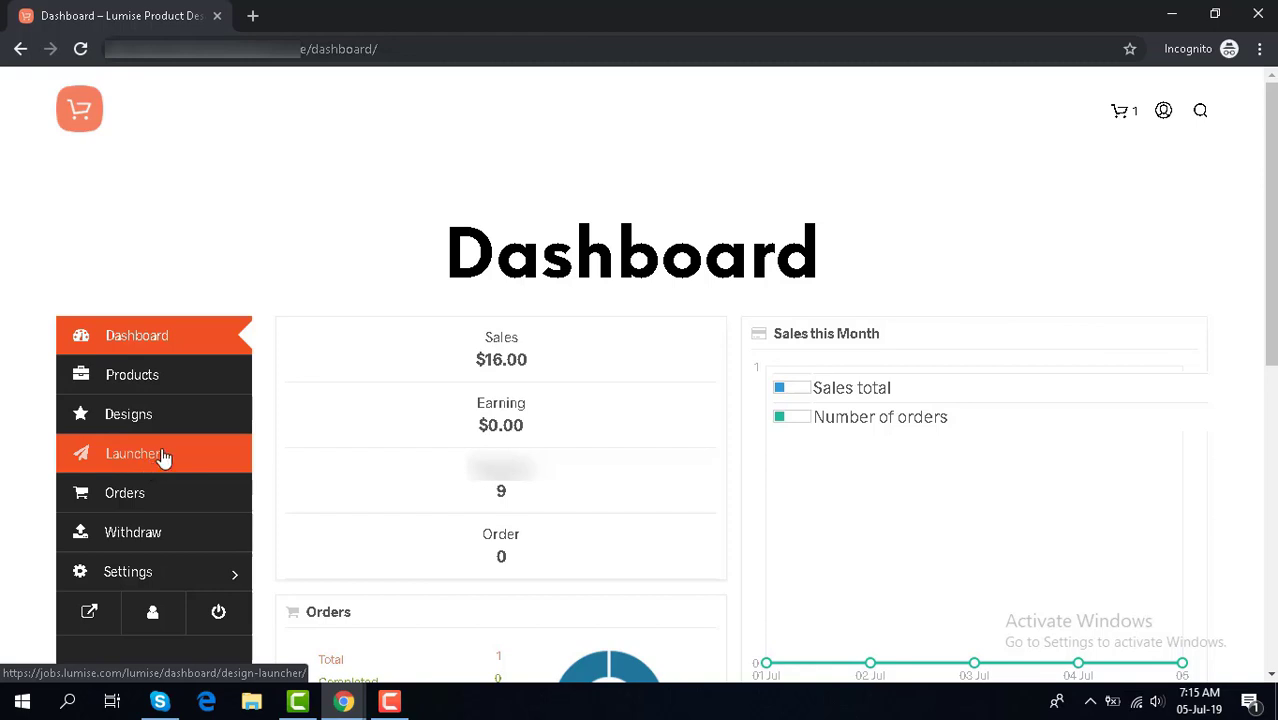
{"action": "left_click", "coordinate": [166, 427]}
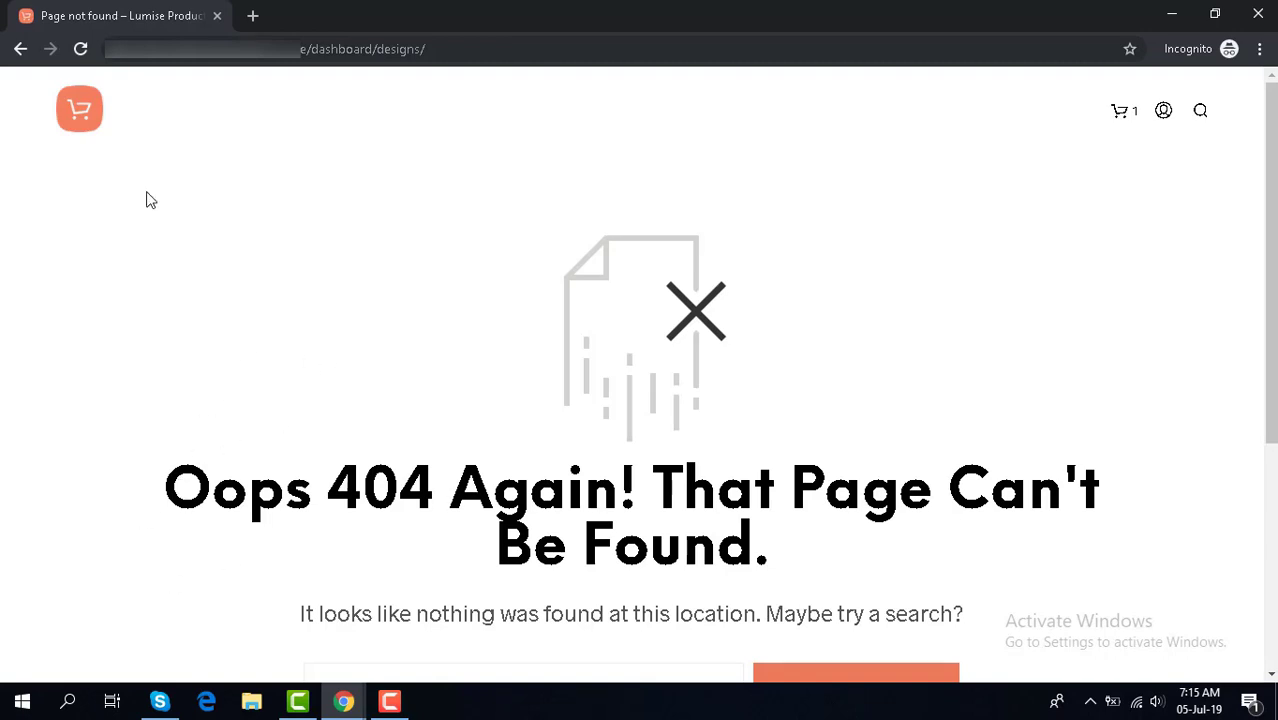
{"action": "left_click_drag", "start_coordinate": [163, 486], "coordinate": [493, 490]}
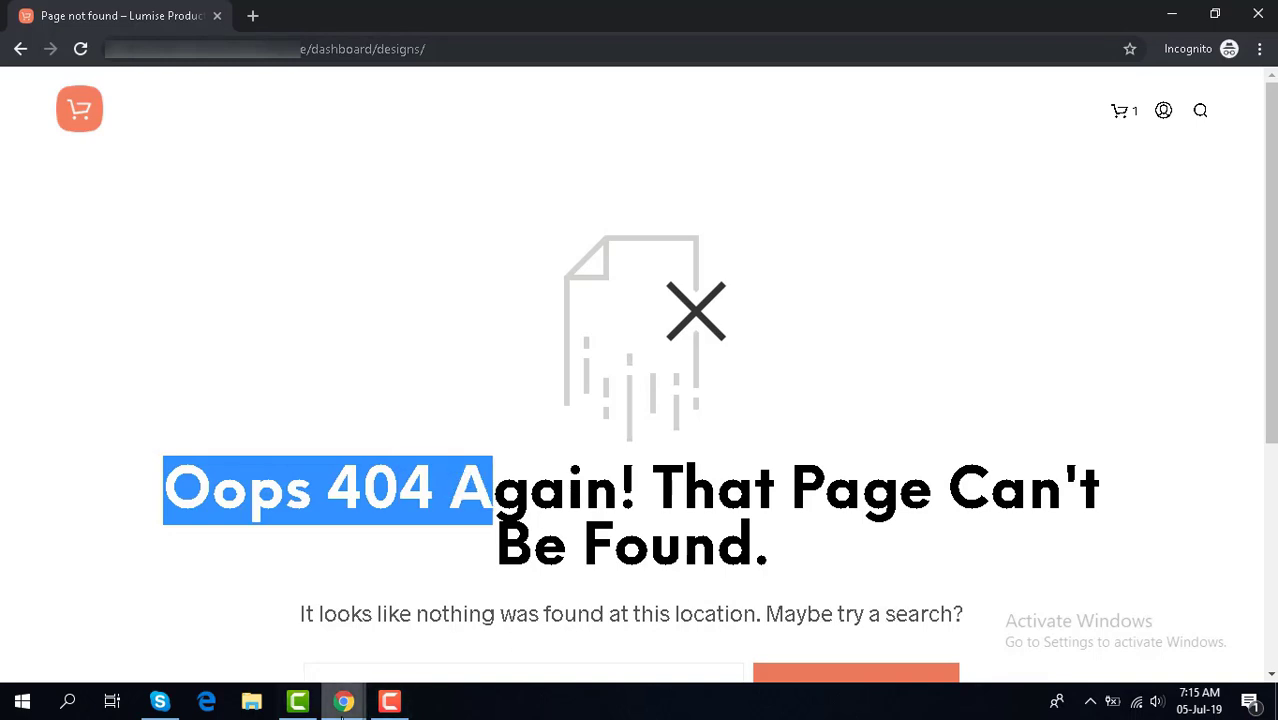
- Switch back to the WordPress admin window and save the Permalink Settings again
{"action": "left_click", "coordinate": [343, 701]}
{"action": "left_click", "coordinate": [262, 656]}
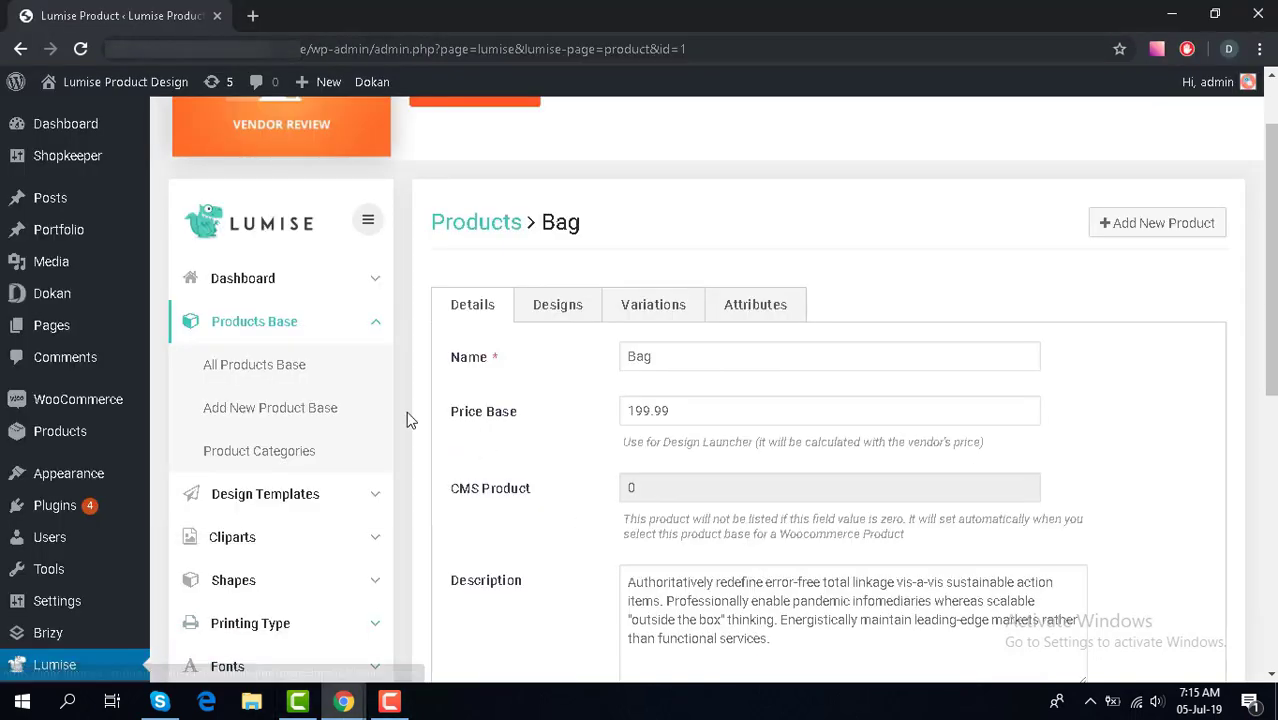
{"action": "scroll", "coordinate": [177, 565], "scroll_direction": "down", "scroll_amount": 2}
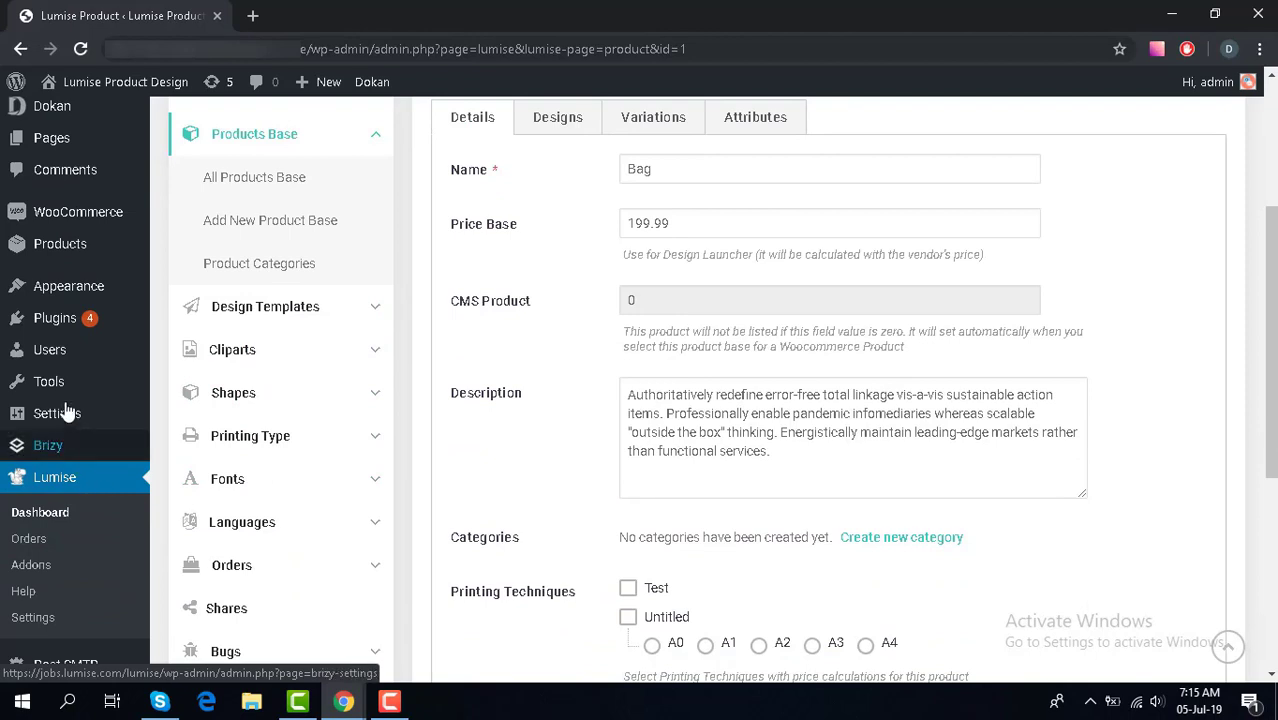
{"action": "mouse_move", "coordinate": [57, 414]}
{"action": "left_click", "coordinate": [203, 550]}
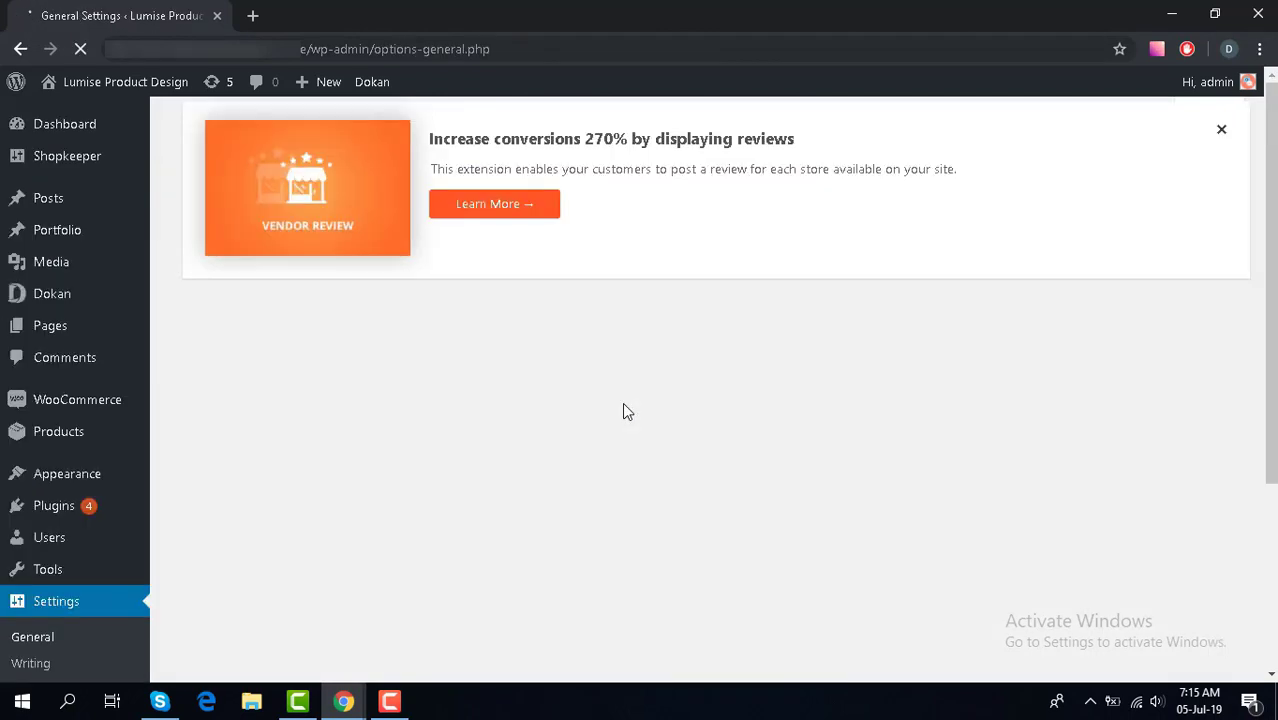
{"action": "scroll", "coordinate": [617, 420], "scroll_direction": "down", "scroll_amount": 10}
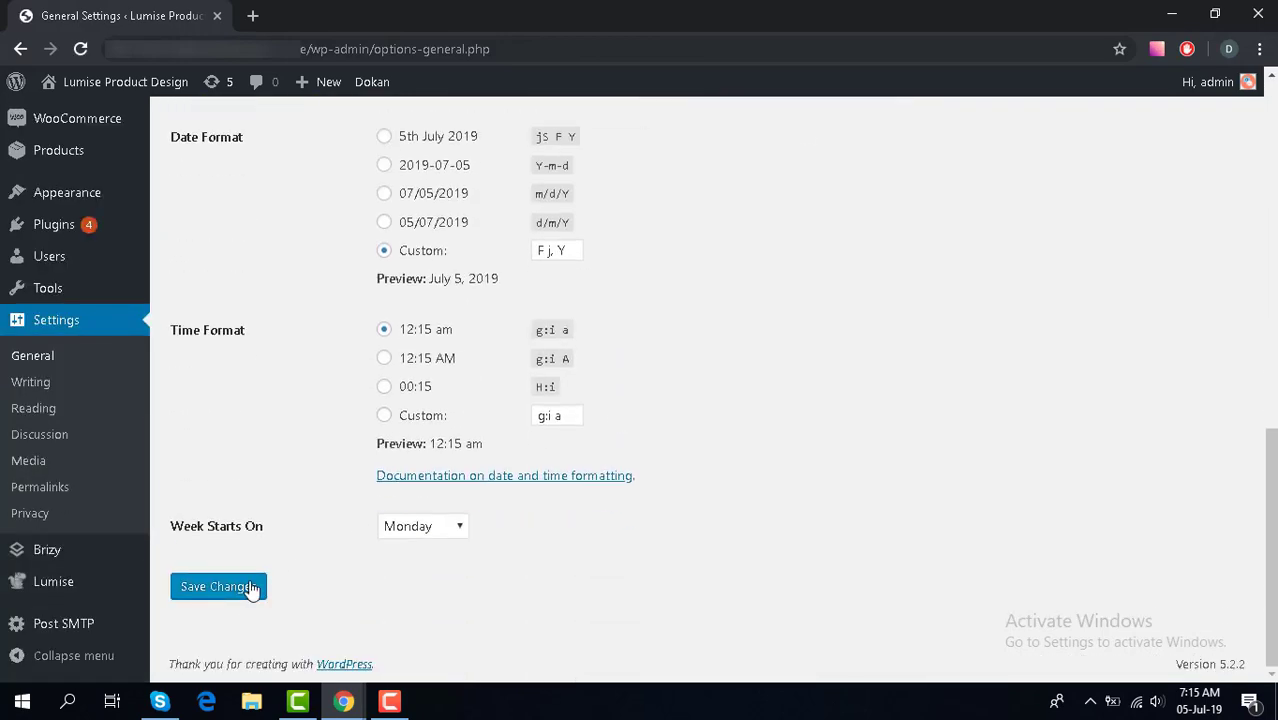
{"action": "left_click", "coordinate": [64, 491]}
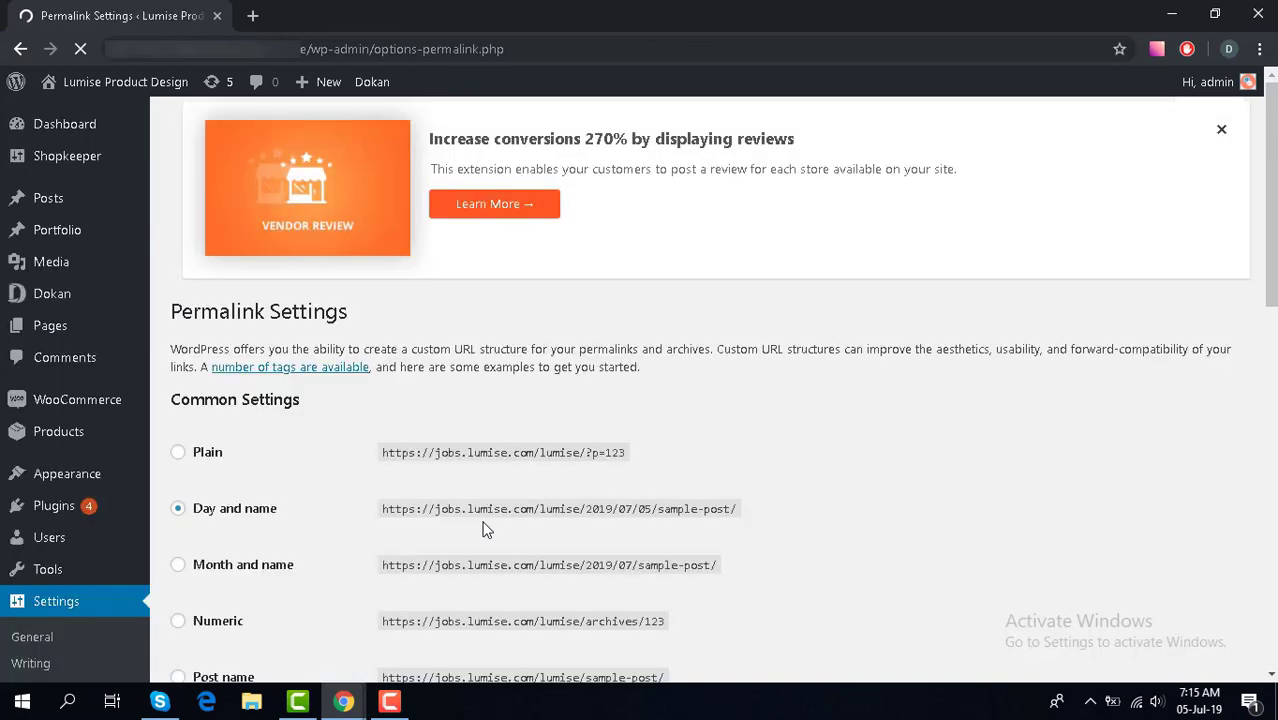
{"action": "scroll", "coordinate": [487, 529], "scroll_direction": "down", "scroll_amount": 15}
{"action": "left_click", "coordinate": [239, 588]}
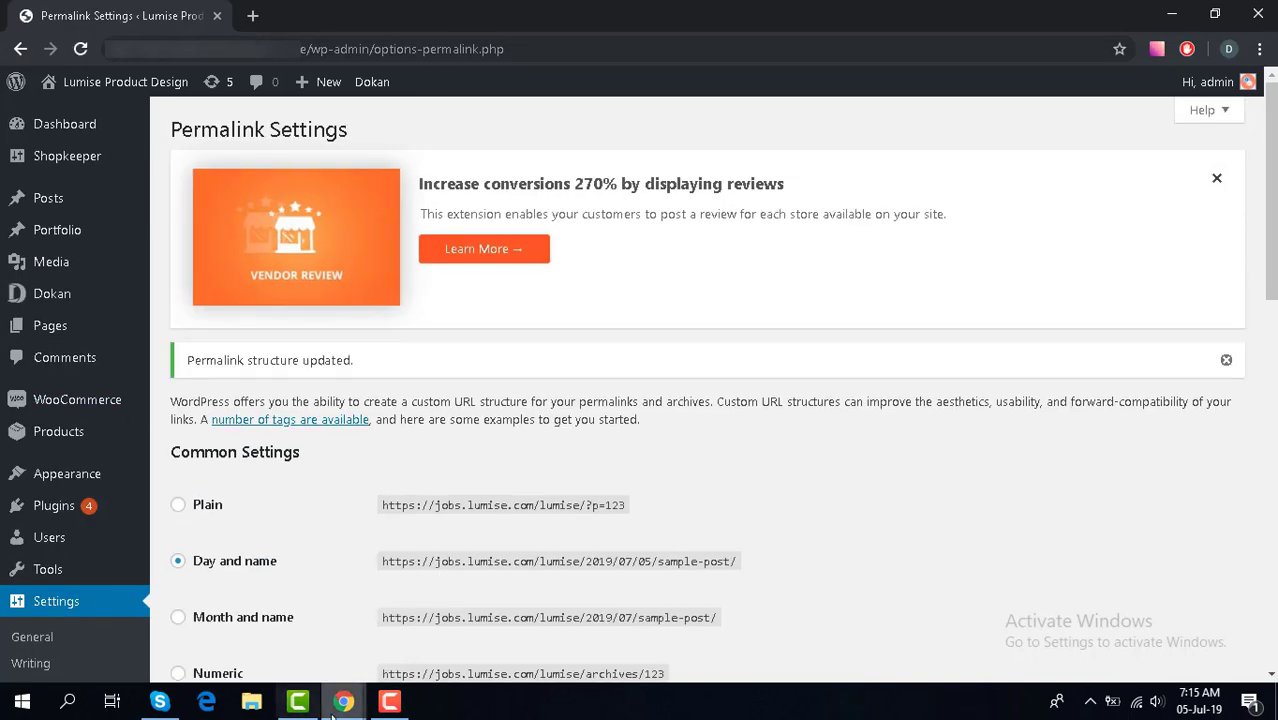
- Return to the incognito window, reload the vendor's Designs page and look through the list of designs
{"action": "mouse_move", "coordinate": [343, 702]}
{"action": "left_click", "coordinate": [357, 652]}
{"action": "left_click", "coordinate": [80, 48]}
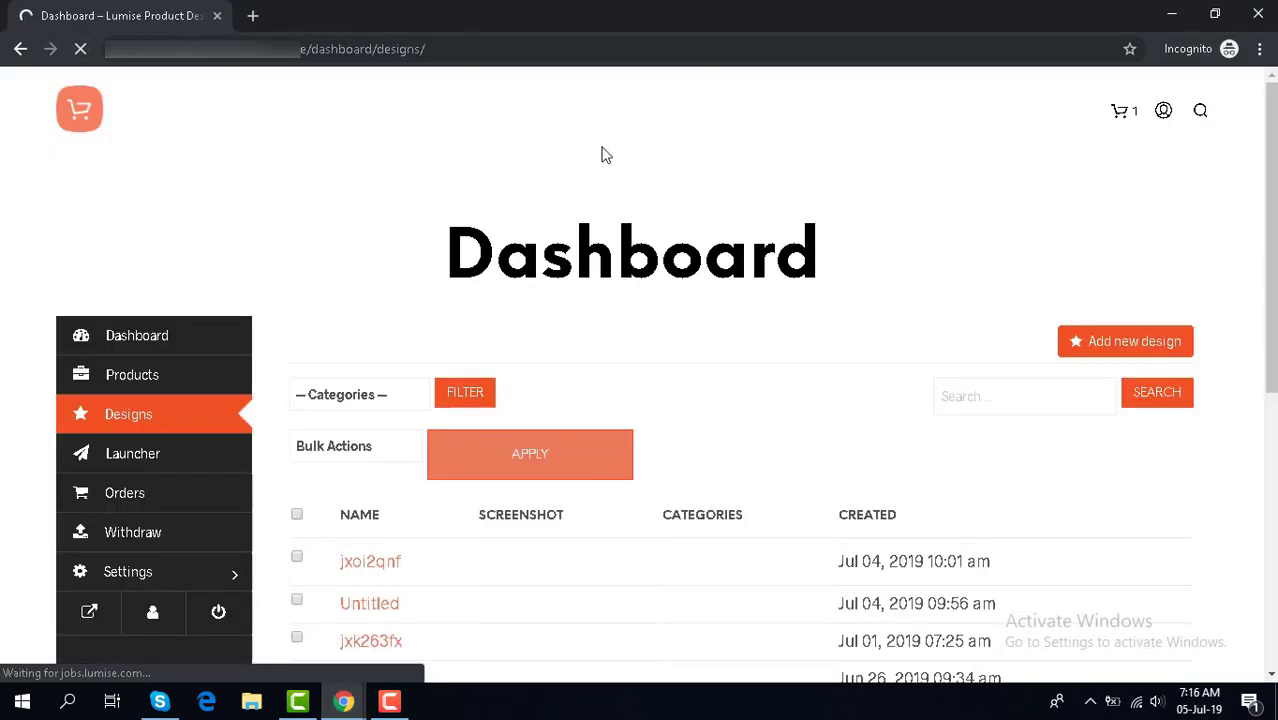
{"action": "scroll", "coordinate": [731, 324], "scroll_direction": "down", "scroll_amount": 3}
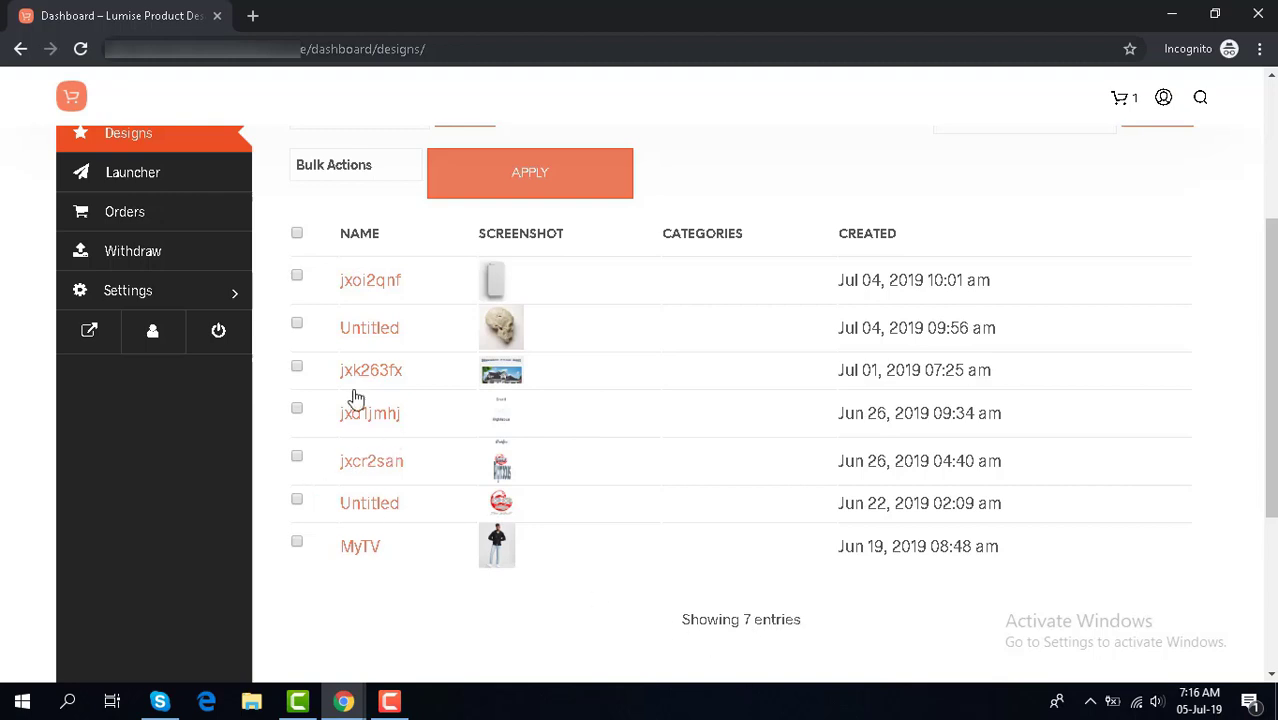
{"action": "scroll", "coordinate": [222, 423], "scroll_direction": "up", "scroll_amount": 1}
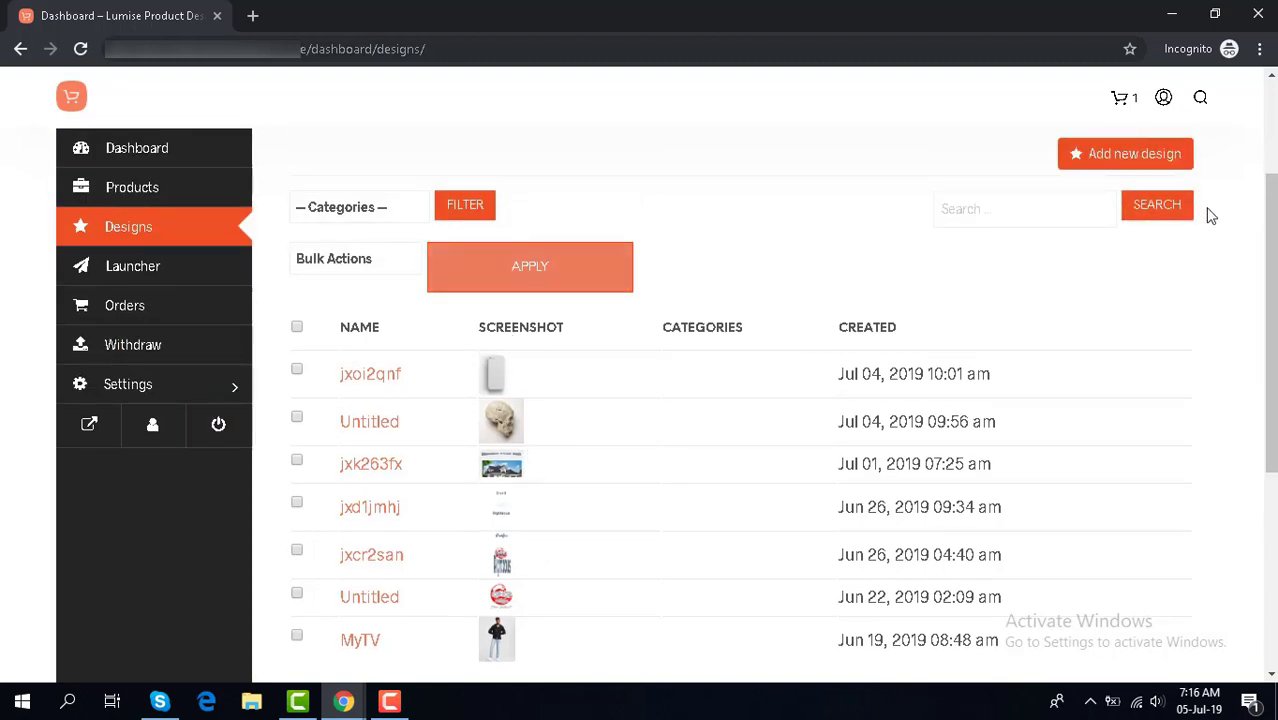
- Start a new design from the vendor's Designs page and choose the image memes (2).jpg as its design file
{"action": "left_click", "coordinate": [1145, 163]}
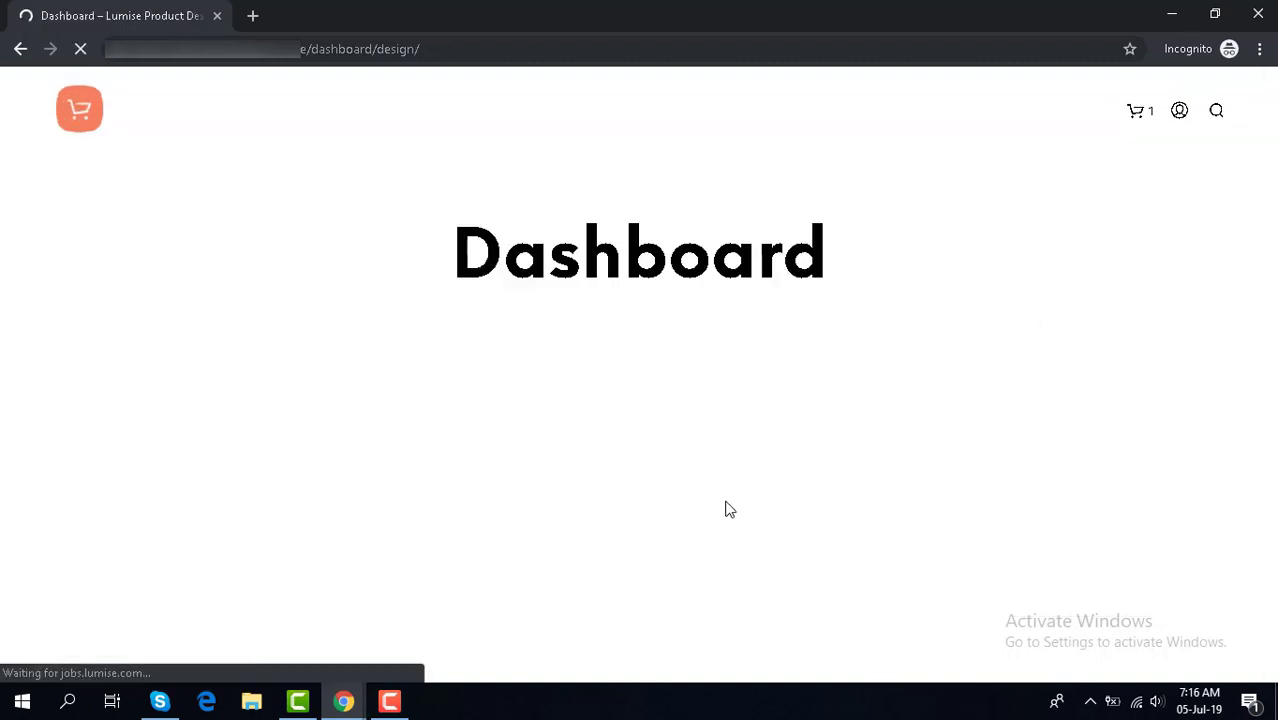
{"action": "scroll", "coordinate": [743, 495], "scroll_direction": "down", "scroll_amount": 5}
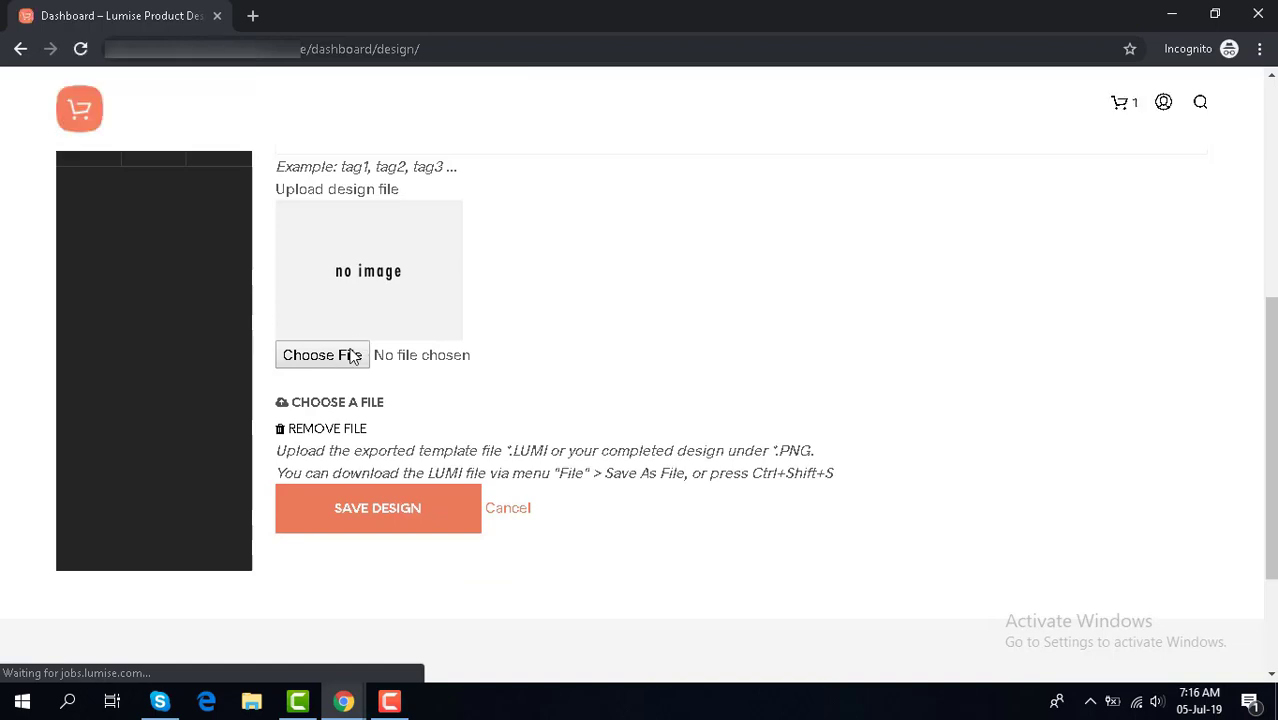
{"action": "scroll", "coordinate": [370, 441], "scroll_direction": "up", "scroll_amount": 2}
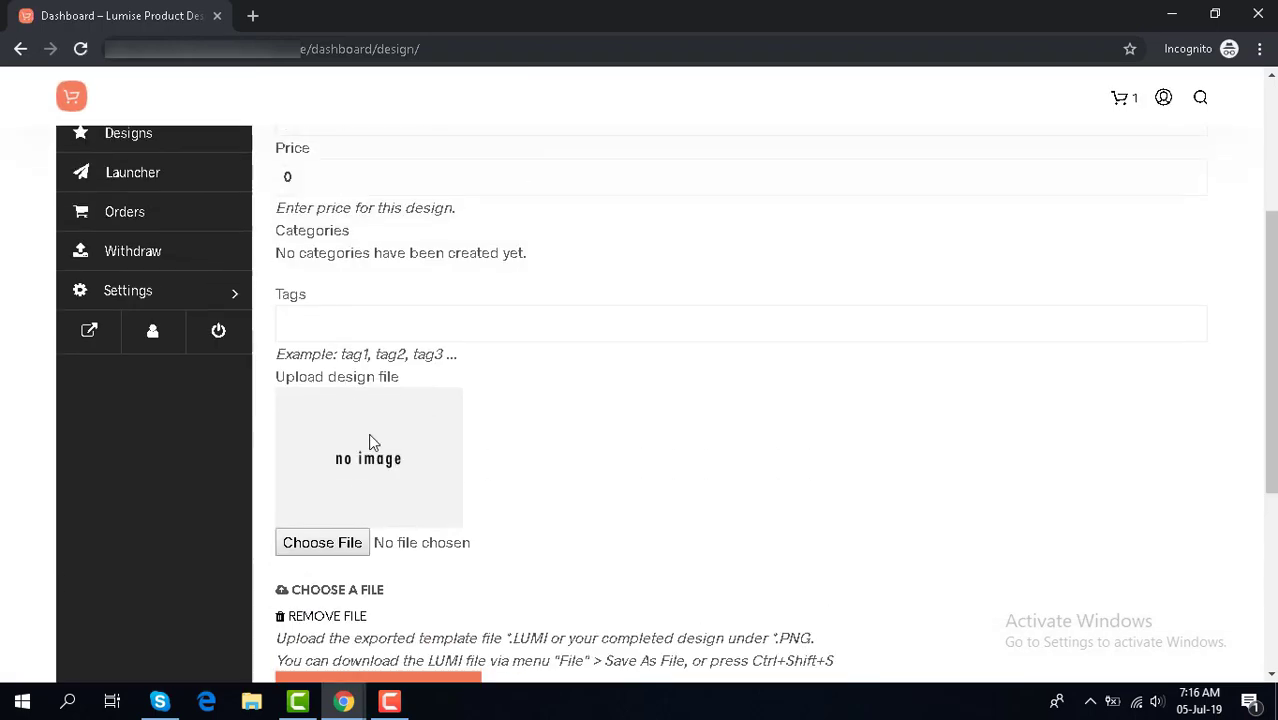
{"action": "left_click", "coordinate": [337, 551]}
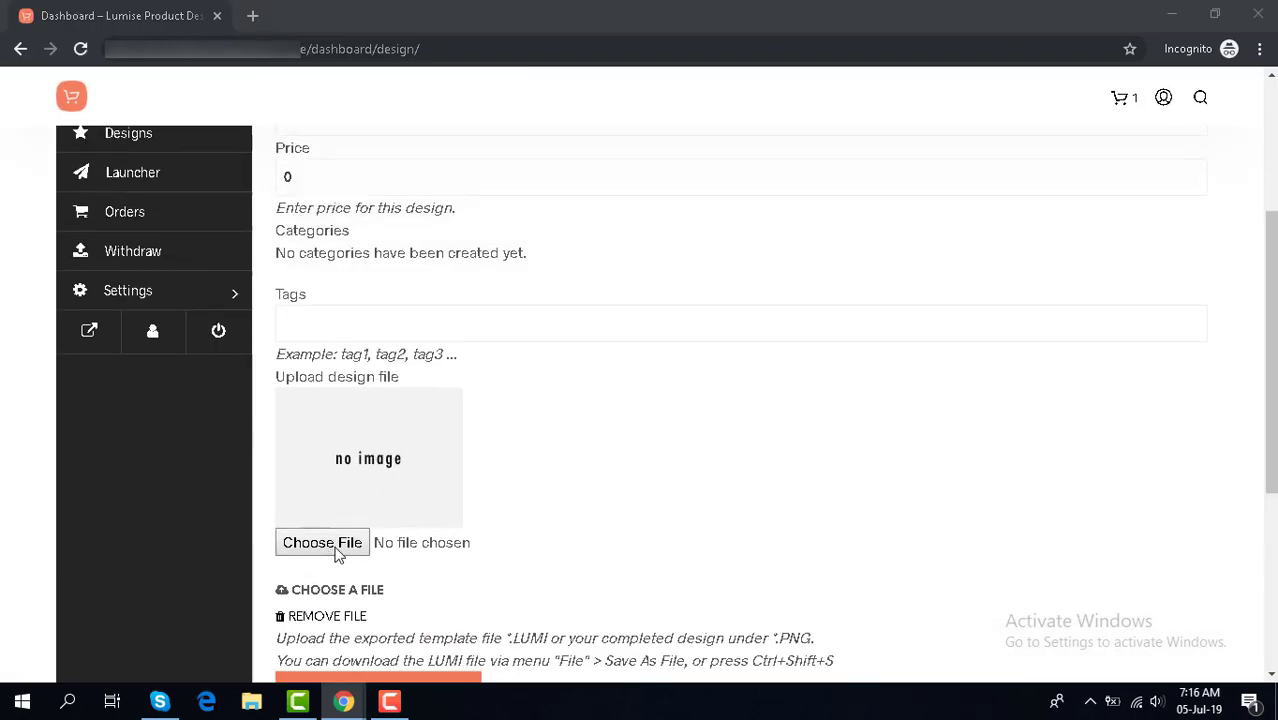
{"action": "scroll", "coordinate": [240, 328], "scroll_direction": "down", "scroll_amount": 1}
{"action": "scroll", "coordinate": [489, 266], "scroll_direction": "up", "scroll_amount": 1}
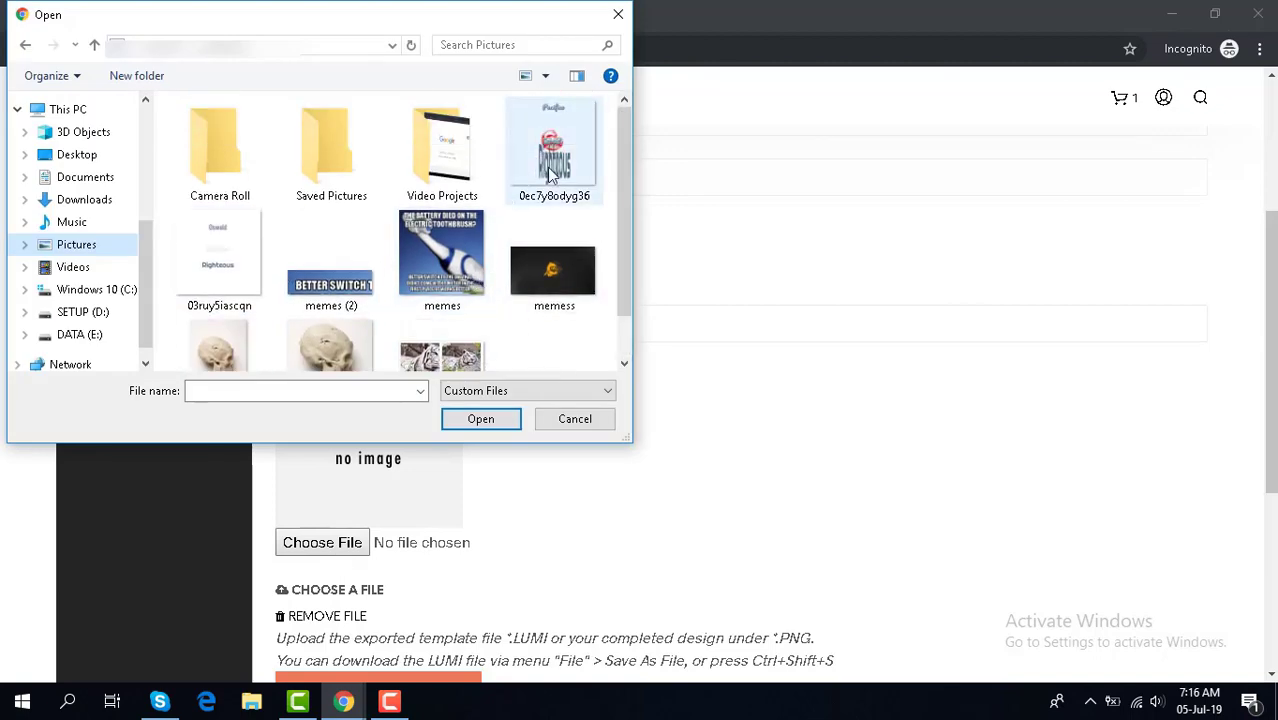
{"action": "left_click", "coordinate": [360, 285]}
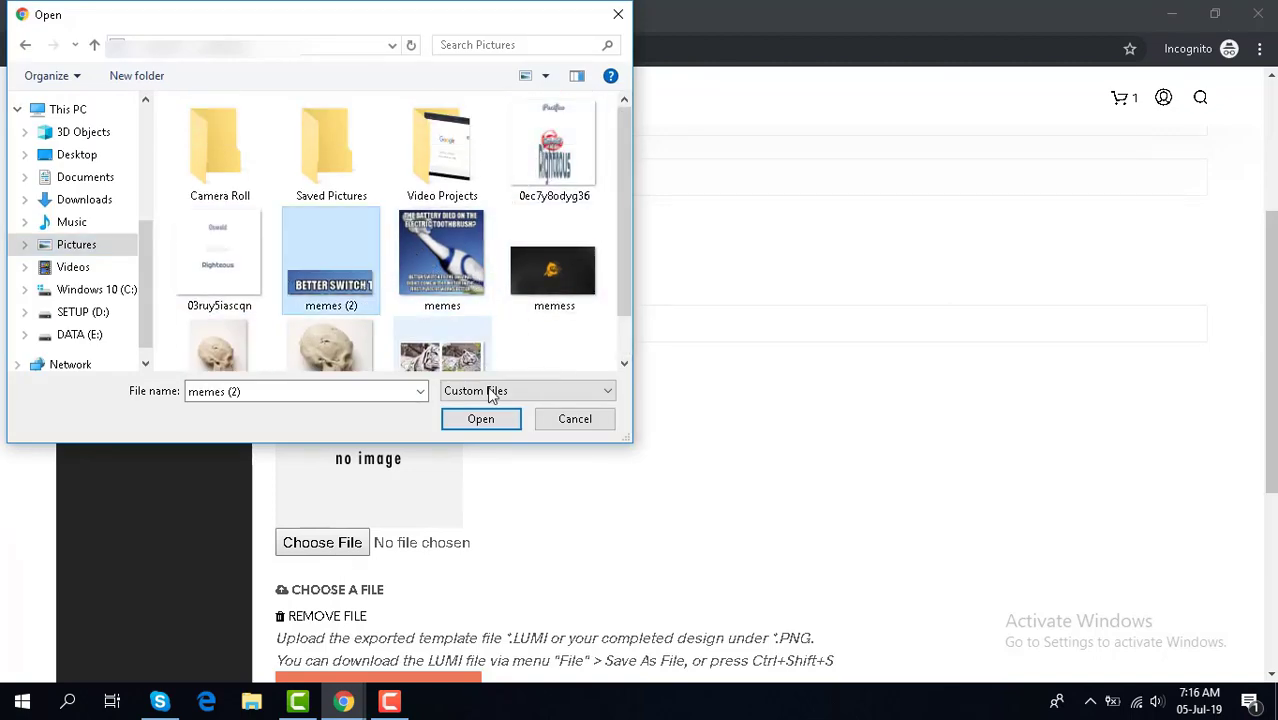
{"action": "left_click", "coordinate": [480, 419]}
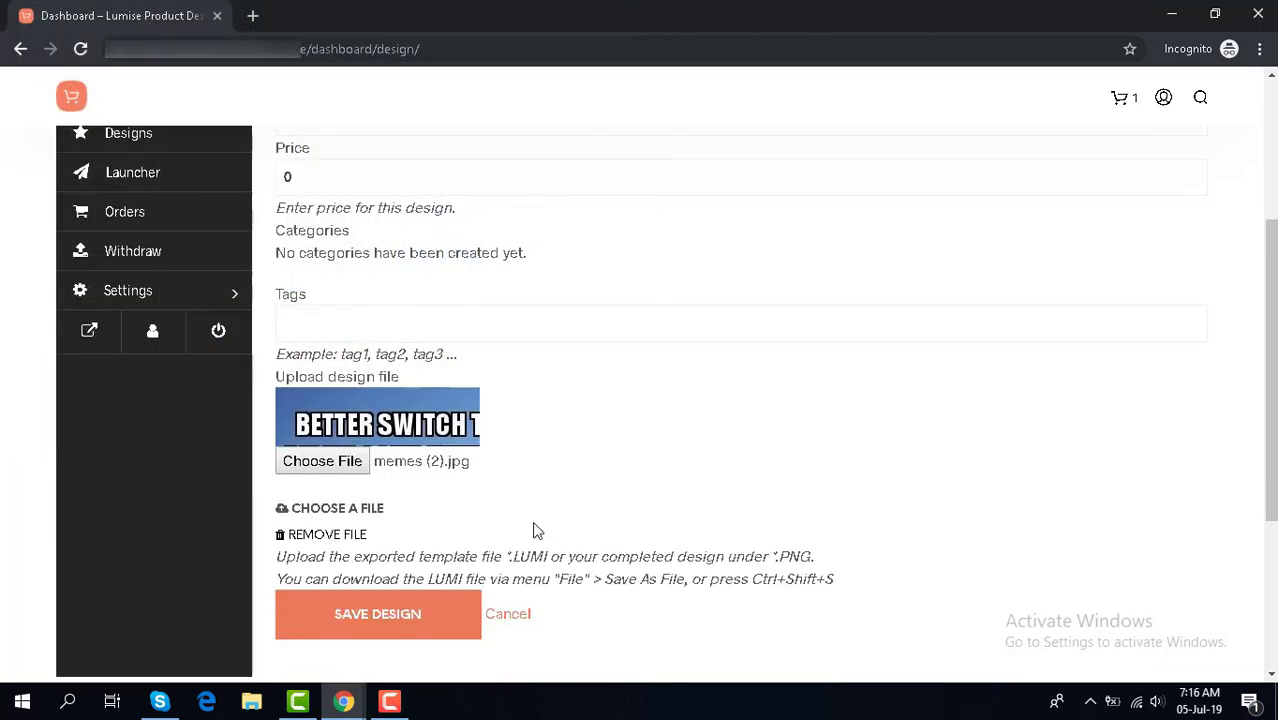
- Save the new design and check its name and price fields
{"action": "left_click", "coordinate": [412, 624]}
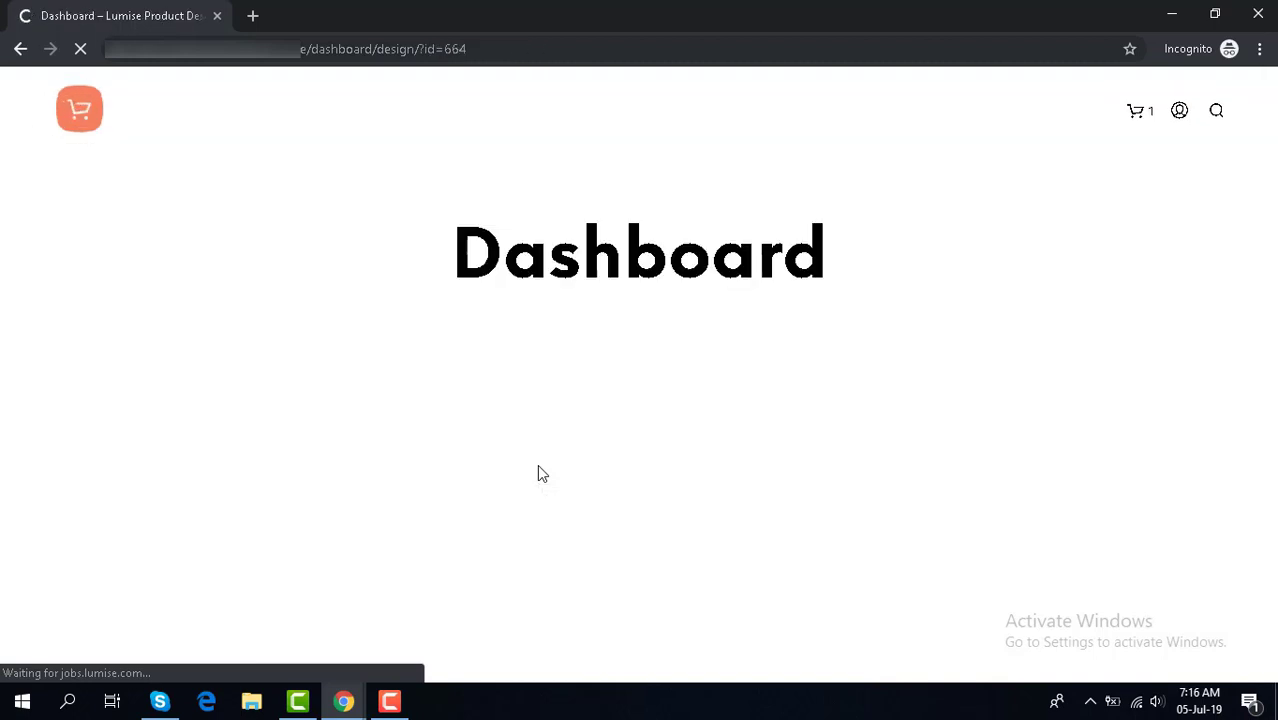
{"action": "scroll", "coordinate": [540, 471], "scroll_direction": "down", "scroll_amount": 2}
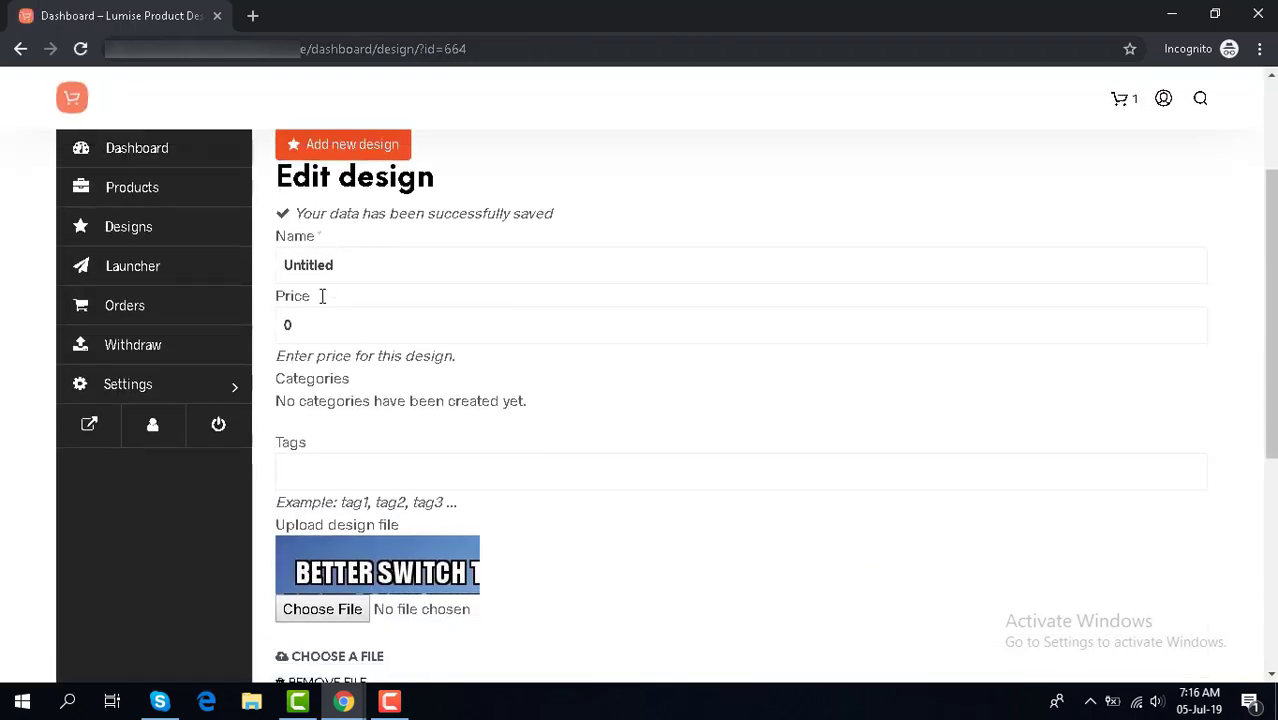
{"action": "left_click_drag", "start_coordinate": [381, 270], "coordinate": [140, 268]}
{"action": "left_click_drag", "start_coordinate": [348, 325], "coordinate": [262, 331]}
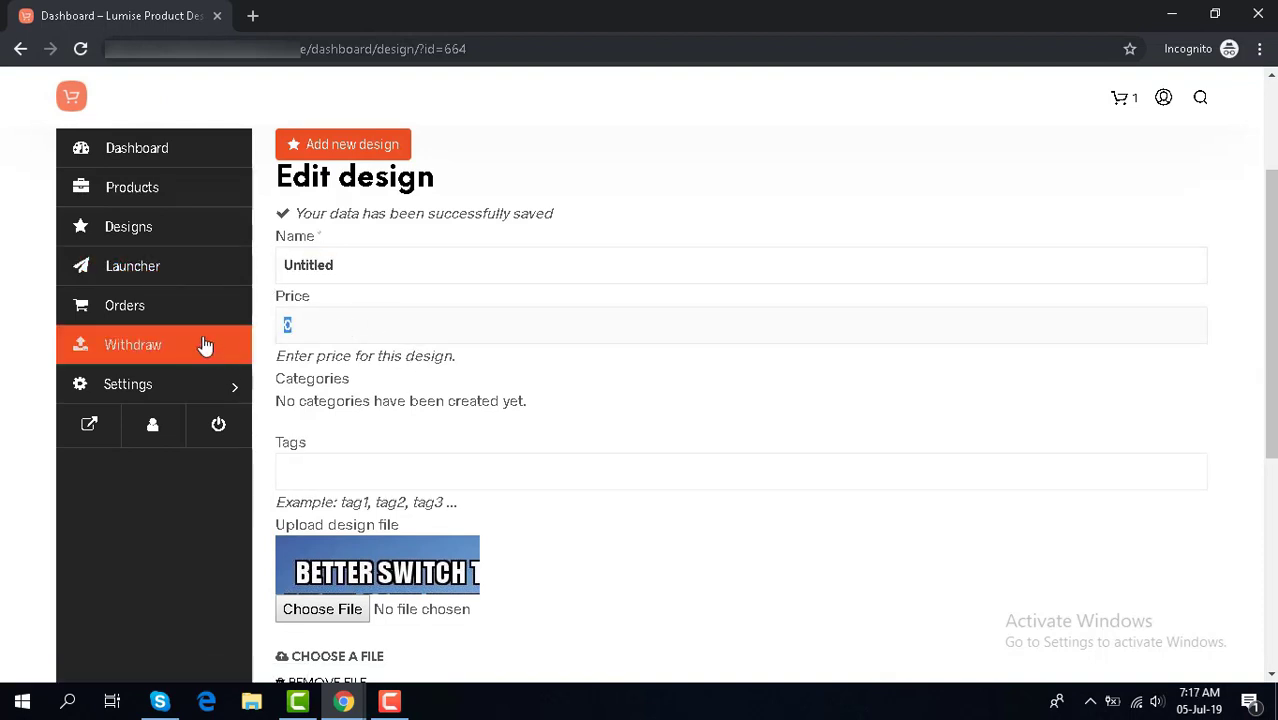
- Open the design Launcher, choose the Basic Tshirt product and continue to the Upload Designs stage
{"action": "left_click", "coordinate": [167, 267]}
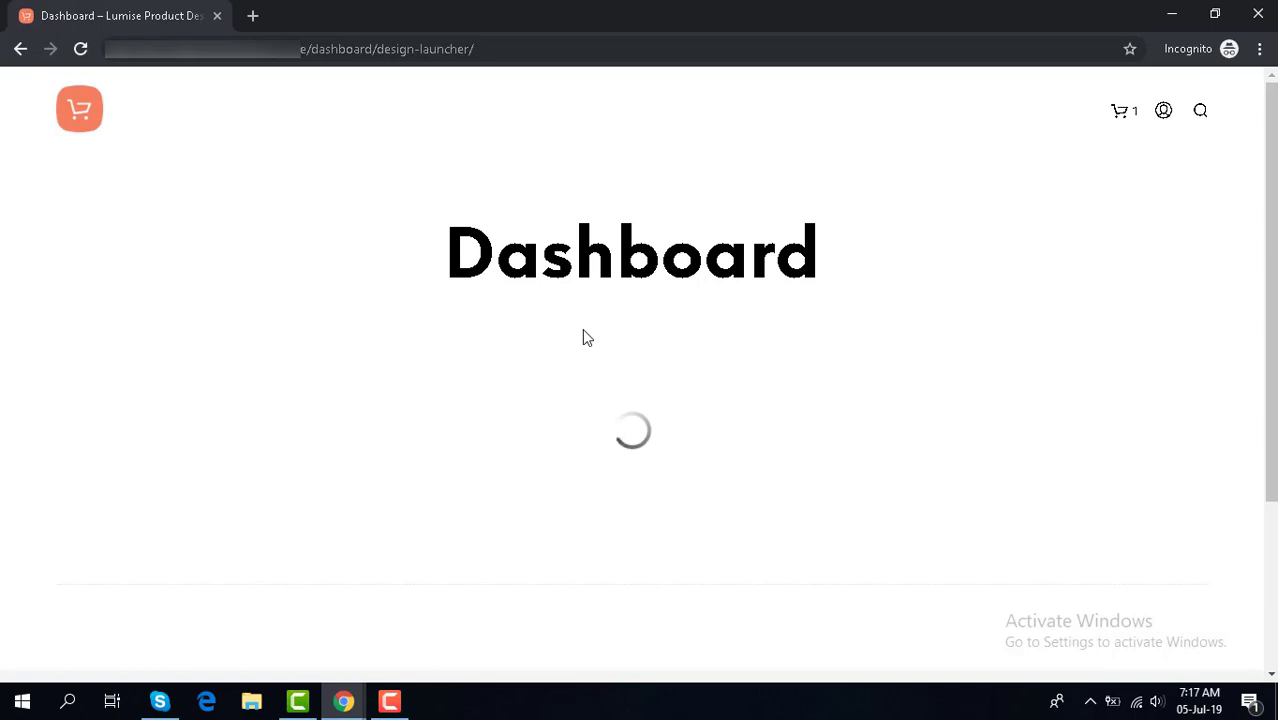
{"action": "scroll", "coordinate": [584, 332], "scroll_direction": "down", "scroll_amount": 4}
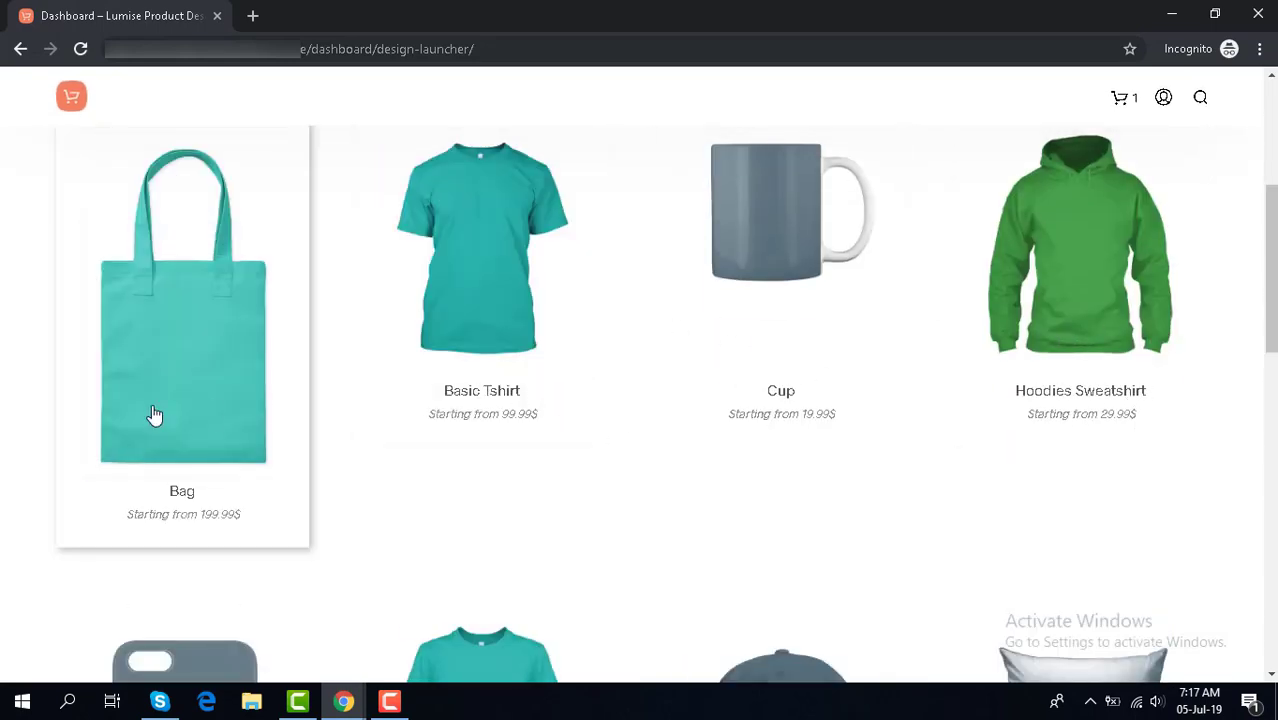
{"action": "left_click", "coordinate": [526, 322]}
{"action": "scroll", "coordinate": [1206, 330], "scroll_direction": "up", "scroll_amount": 4}
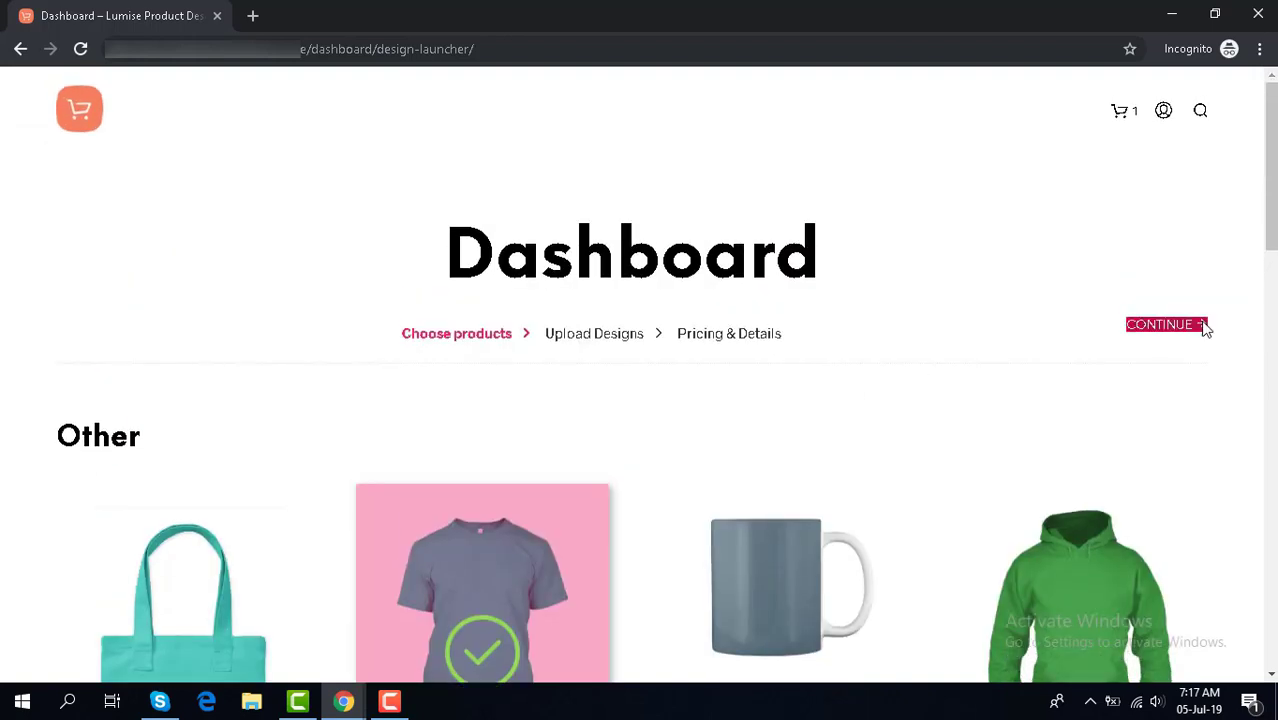
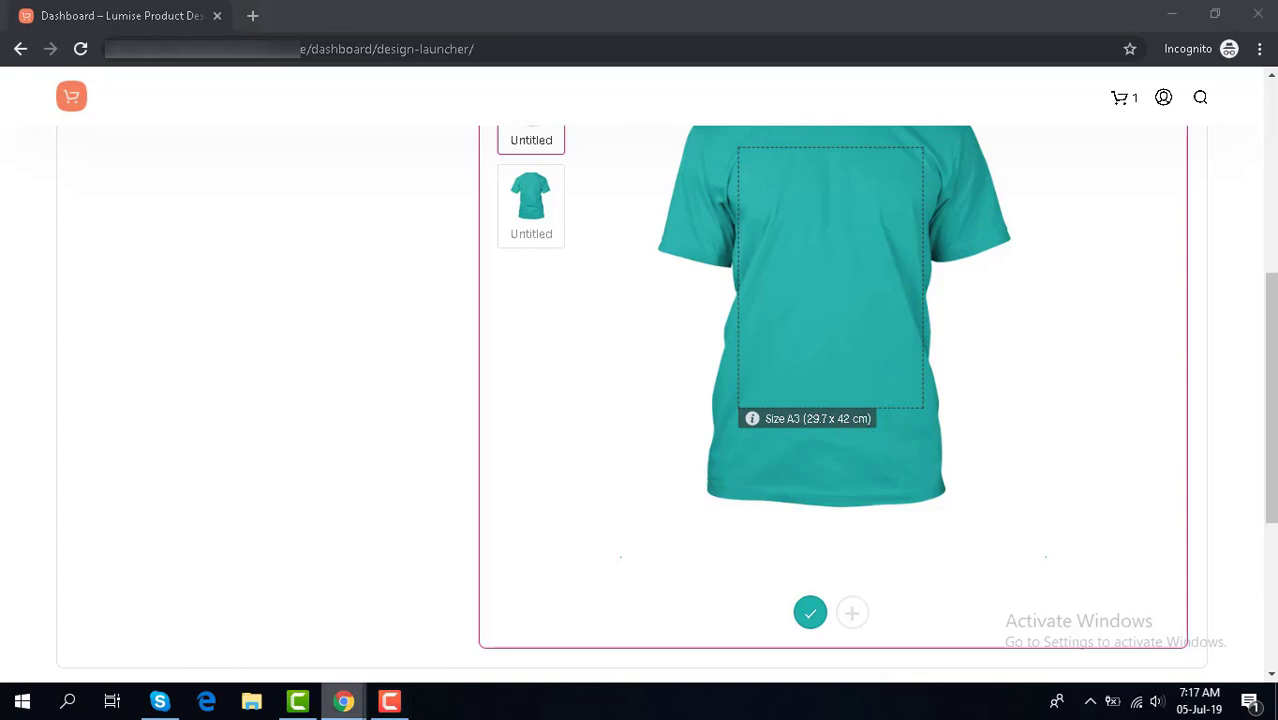
- Switch to the WordPress admin window and open the list of all WooCommerce products
{"action": "mouse_move", "coordinate": [343, 701]}
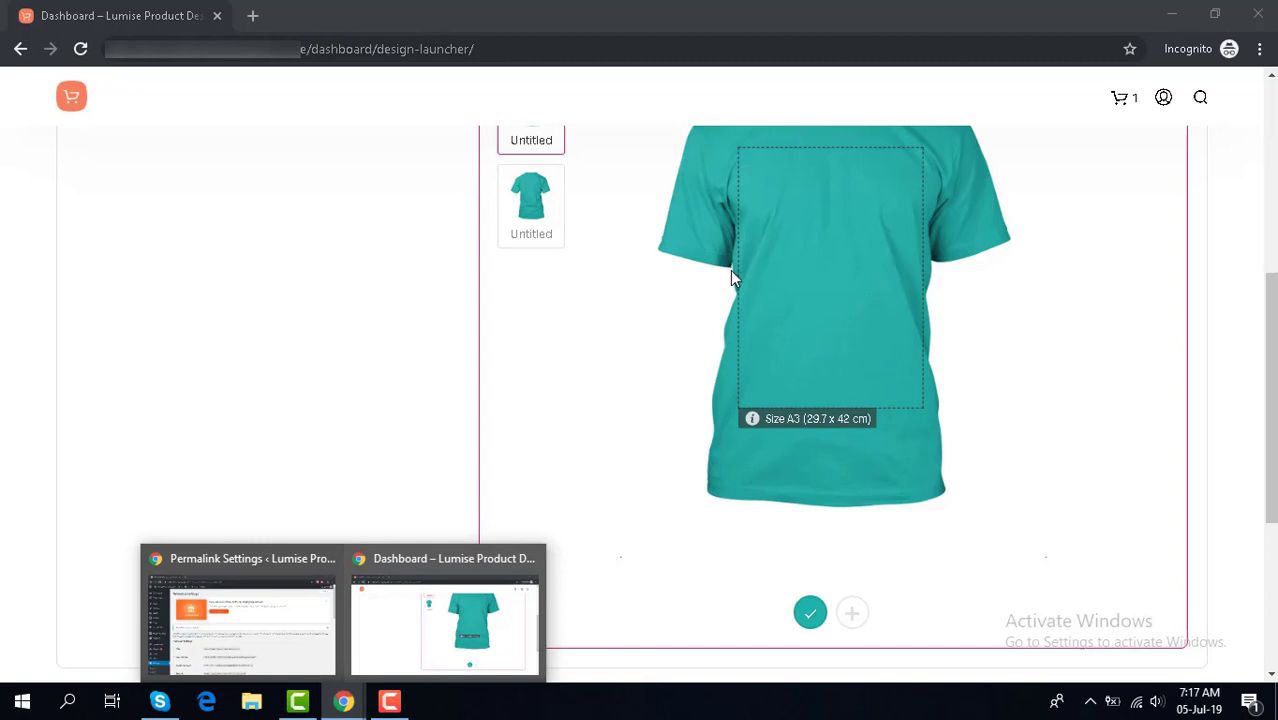
{"action": "left_click", "coordinate": [305, 648]}
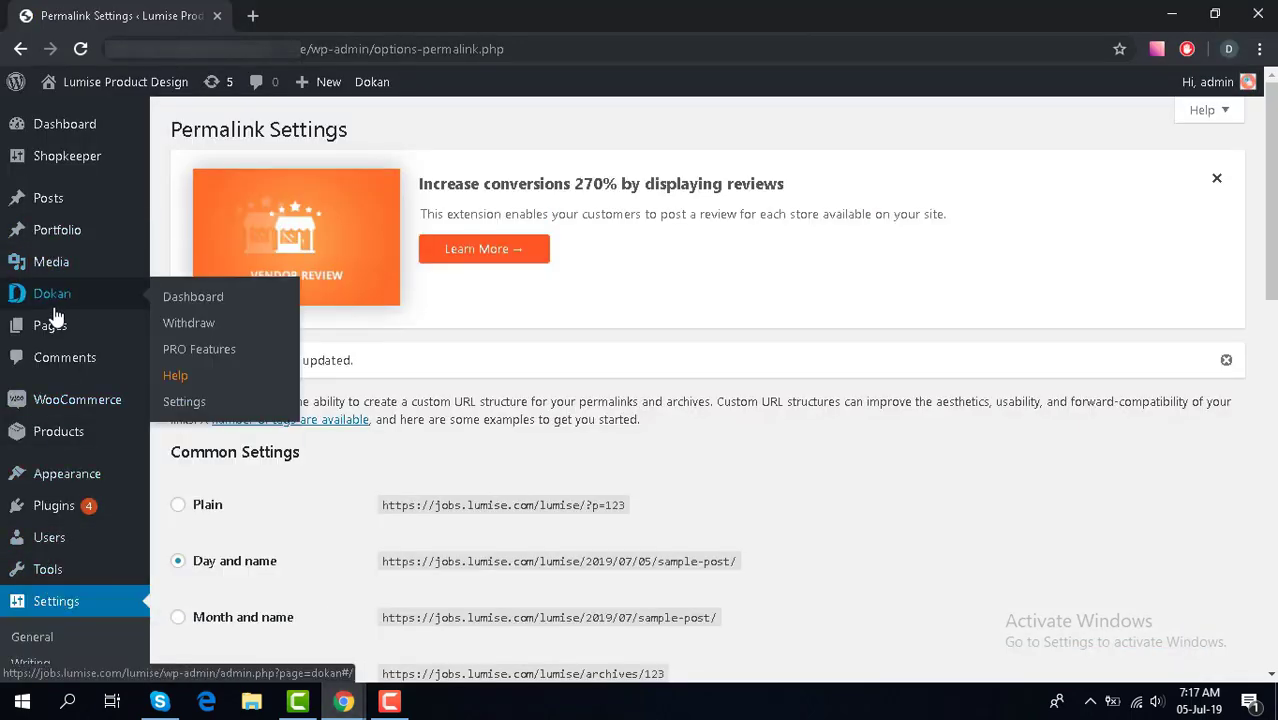
{"action": "mouse_move", "coordinate": [55, 472]}
{"action": "mouse_move", "coordinate": [64, 443]}
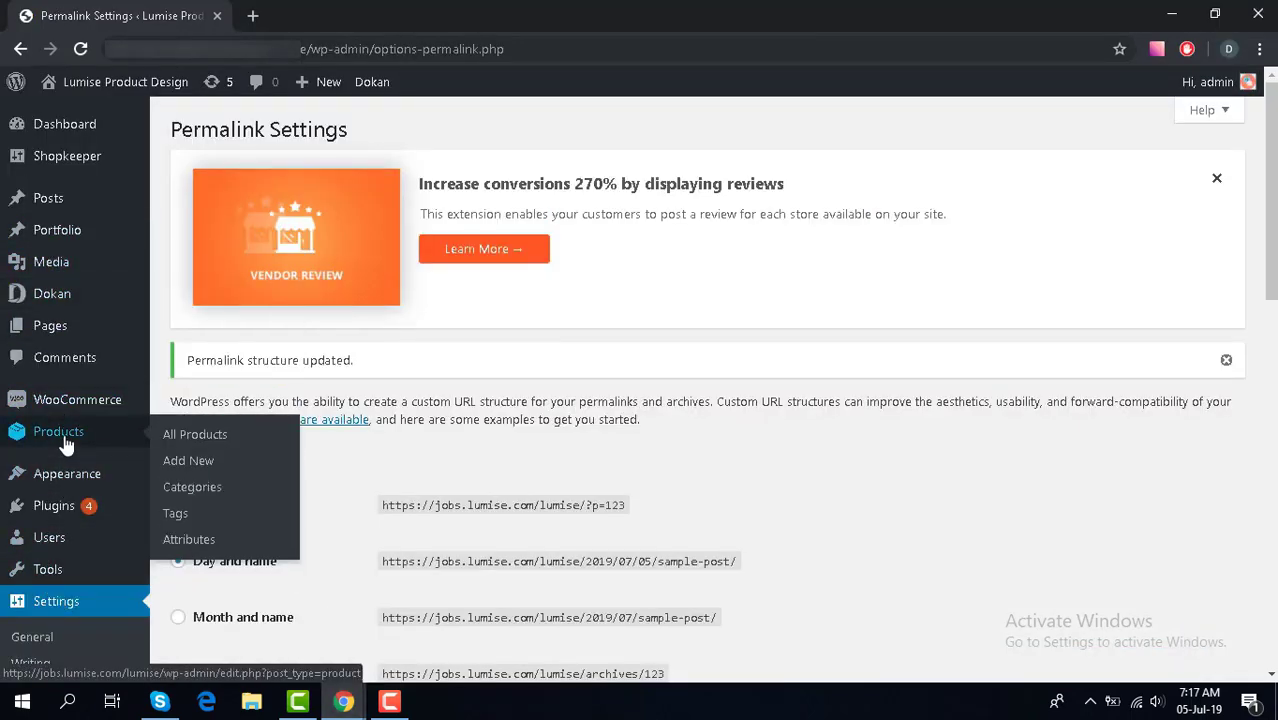
{"action": "left_click", "coordinate": [189, 441]}
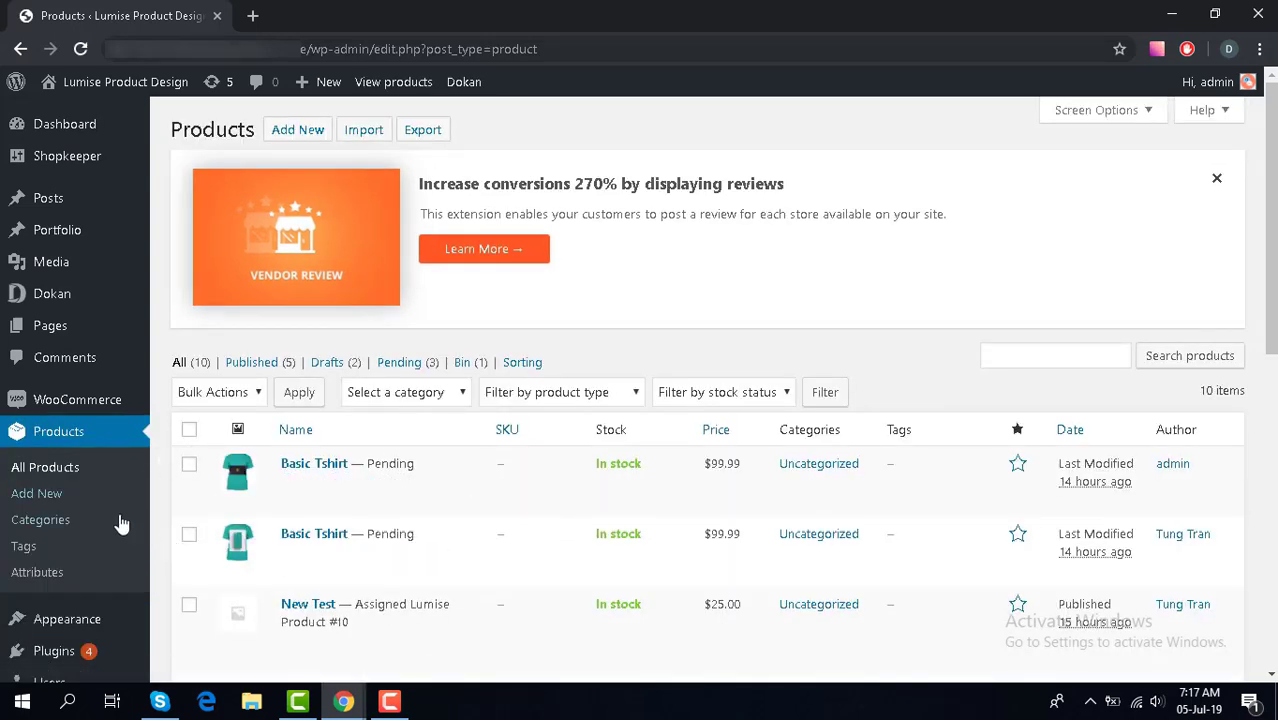
- Open the Lumise dashboard in the WordPress admin and list all product bases
{"action": "scroll", "coordinate": [90, 583], "scroll_direction": "down", "scroll_amount": 2}
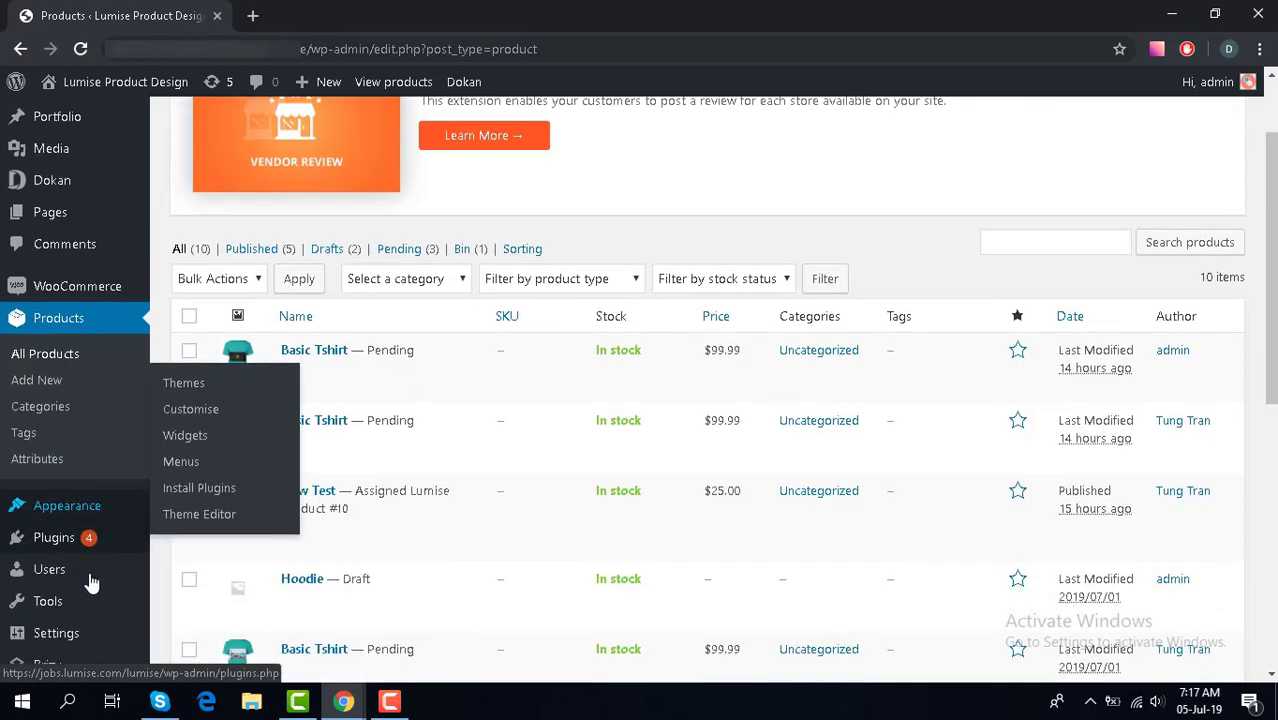
{"action": "scroll", "coordinate": [90, 583], "scroll_direction": "down", "scroll_amount": 1}
{"action": "mouse_move", "coordinate": [101, 578]}
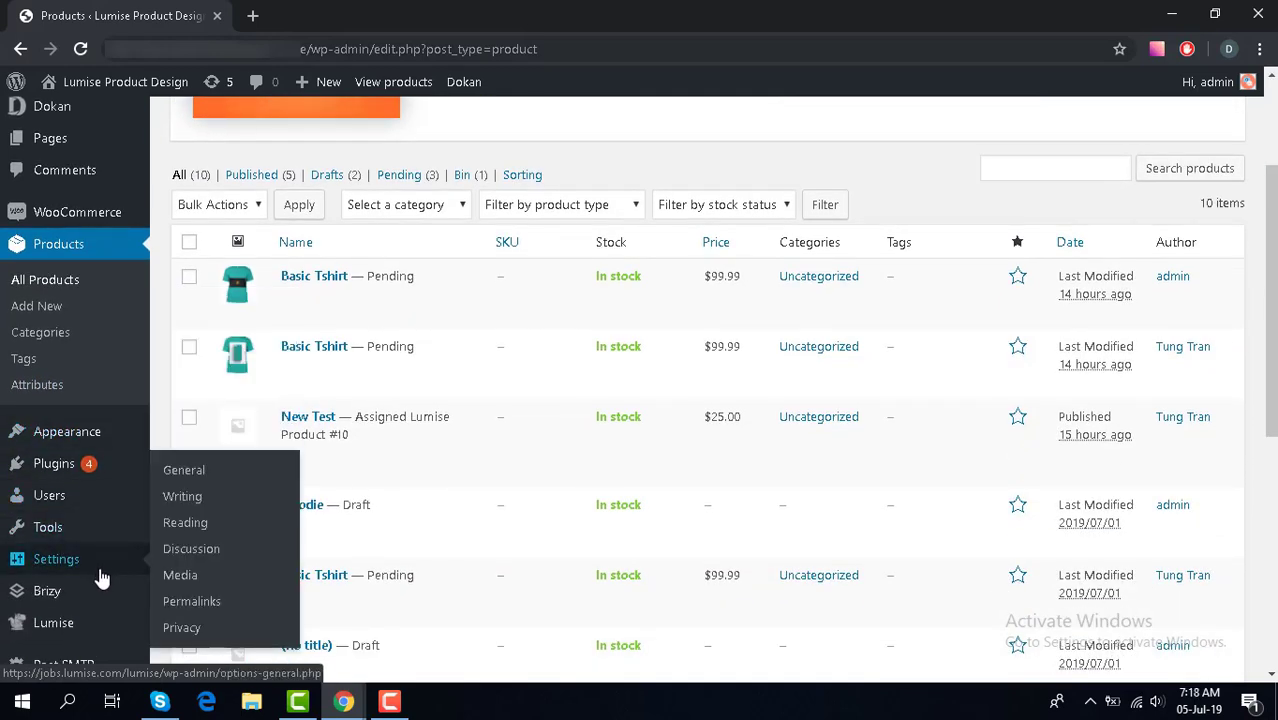
{"action": "scroll", "coordinate": [101, 578], "scroll_direction": "down", "scroll_amount": 3}
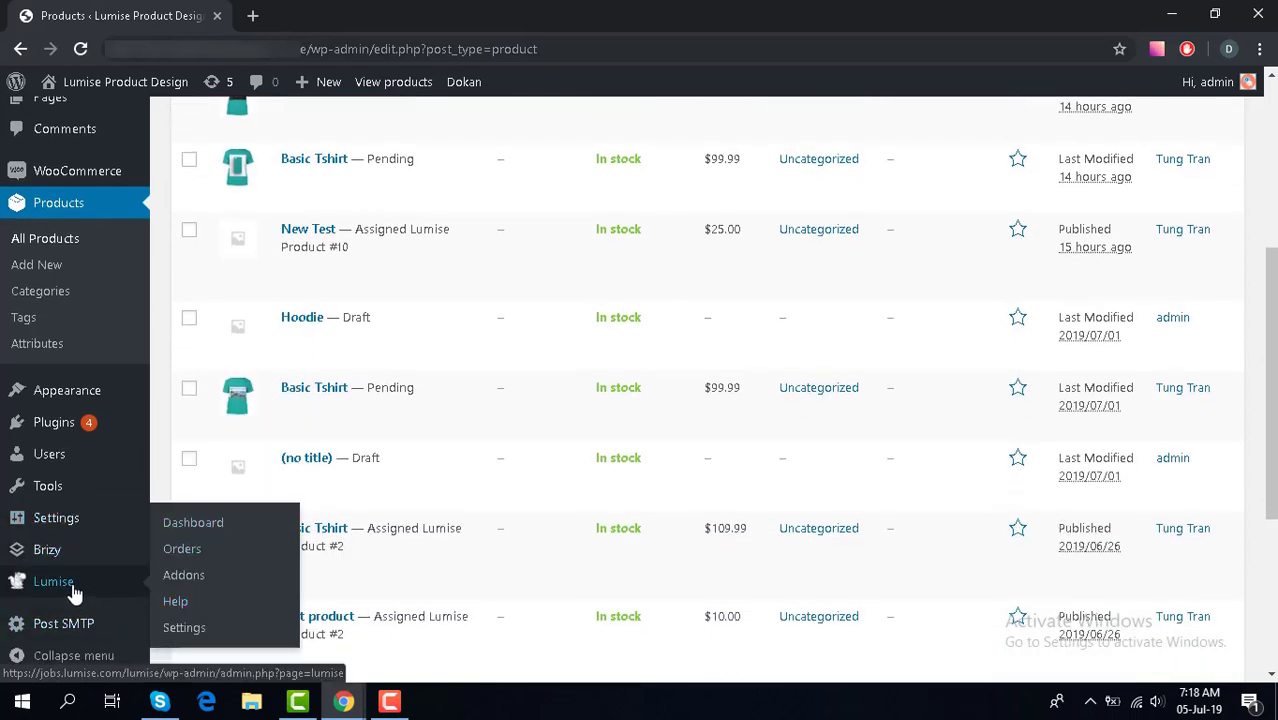
{"action": "left_click", "coordinate": [73, 592]}
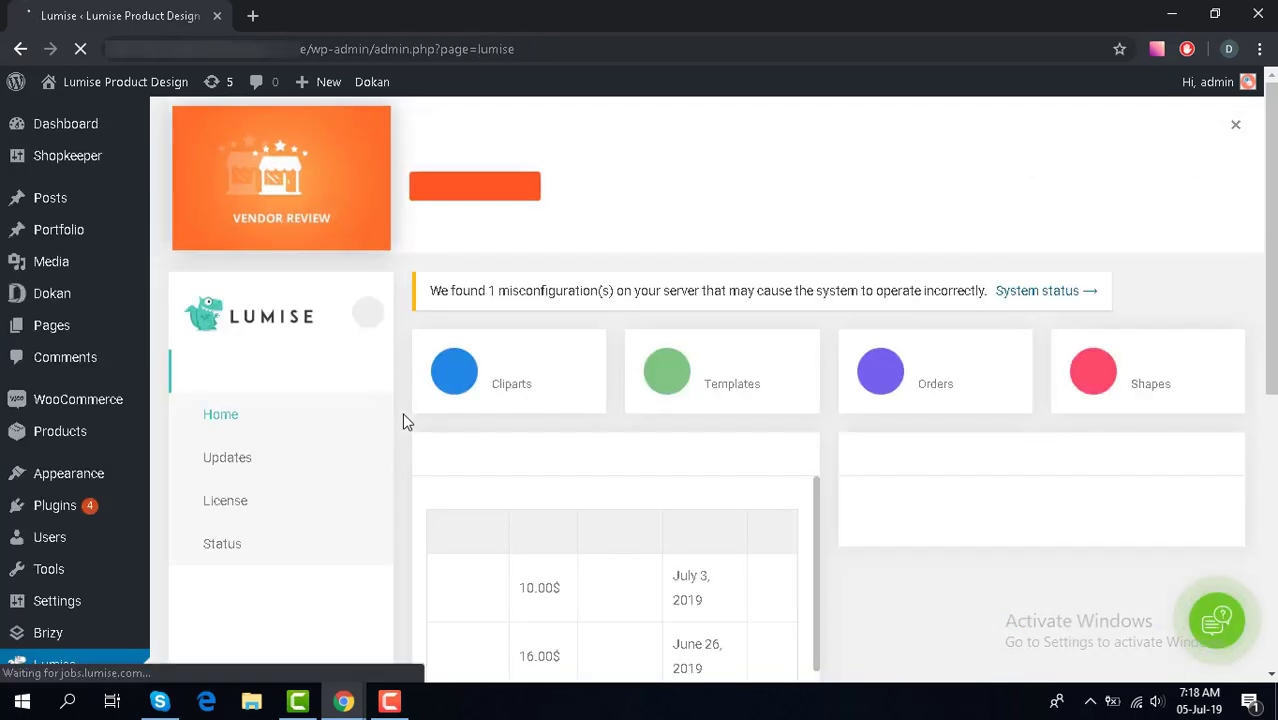
{"action": "scroll", "coordinate": [402, 412], "scroll_direction": "down", "scroll_amount": 1}
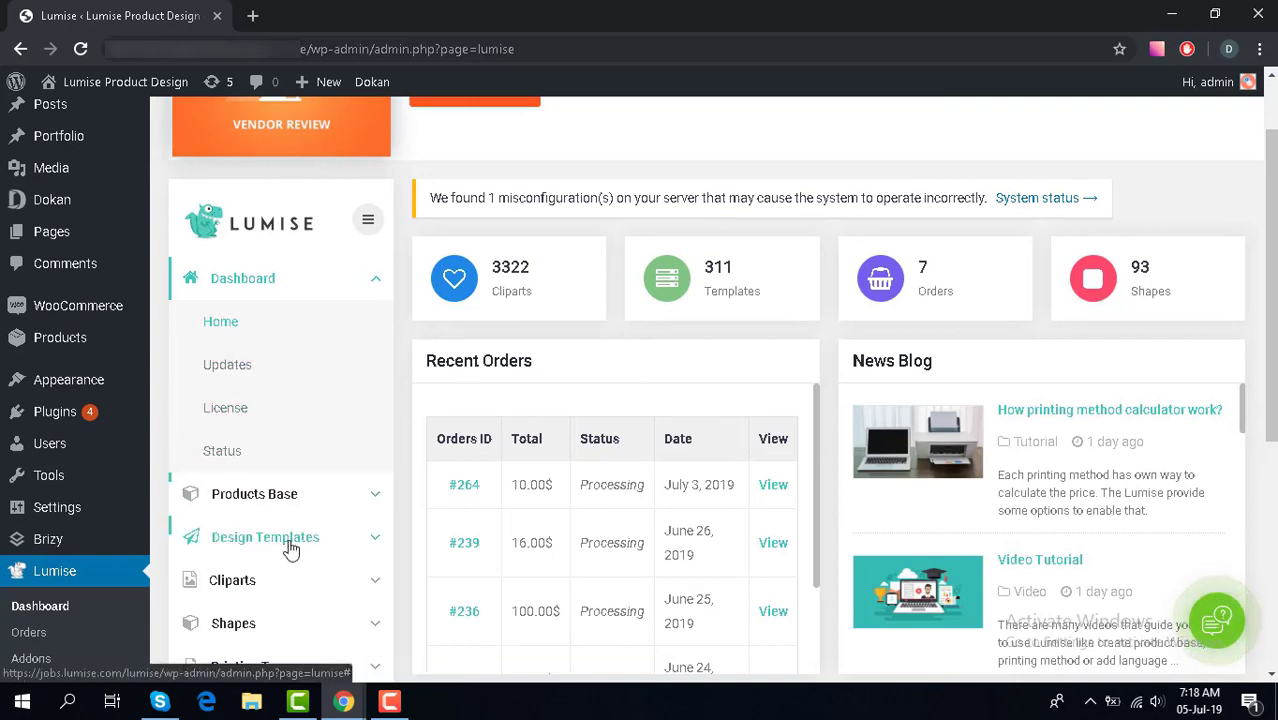
{"action": "left_click", "coordinate": [293, 496]}
{"action": "left_click", "coordinate": [250, 364]}
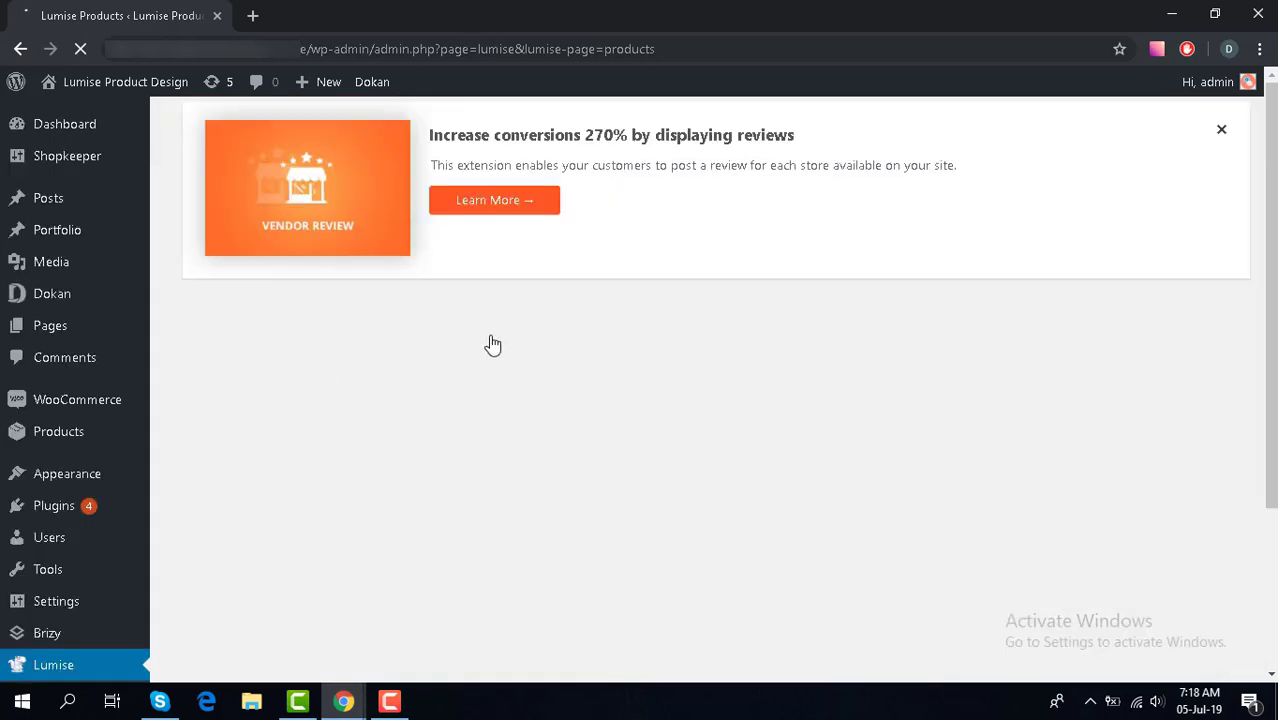
- Open the Basic Tshirt product base and show the printing settings in its Designs section
{"action": "scroll", "coordinate": [876, 410], "scroll_direction": "down", "scroll_amount": 2}
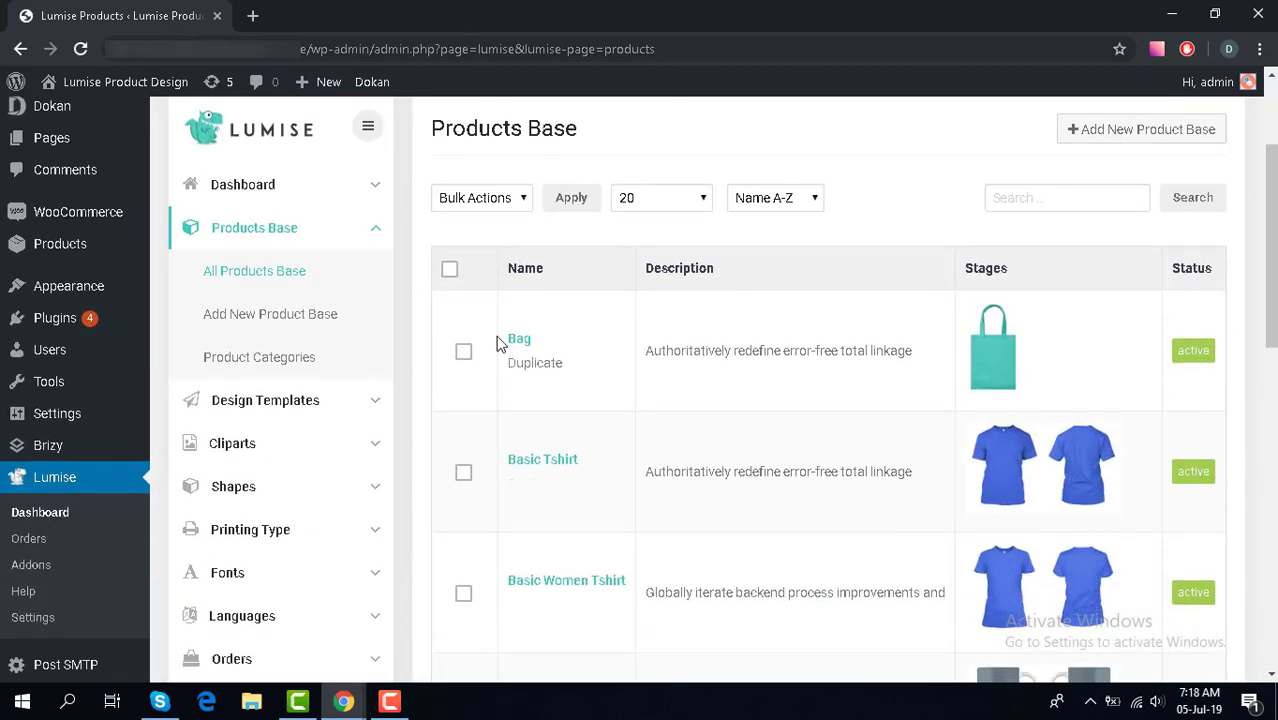
{"action": "scroll", "coordinate": [617, 486], "scroll_direction": "down", "scroll_amount": 2}
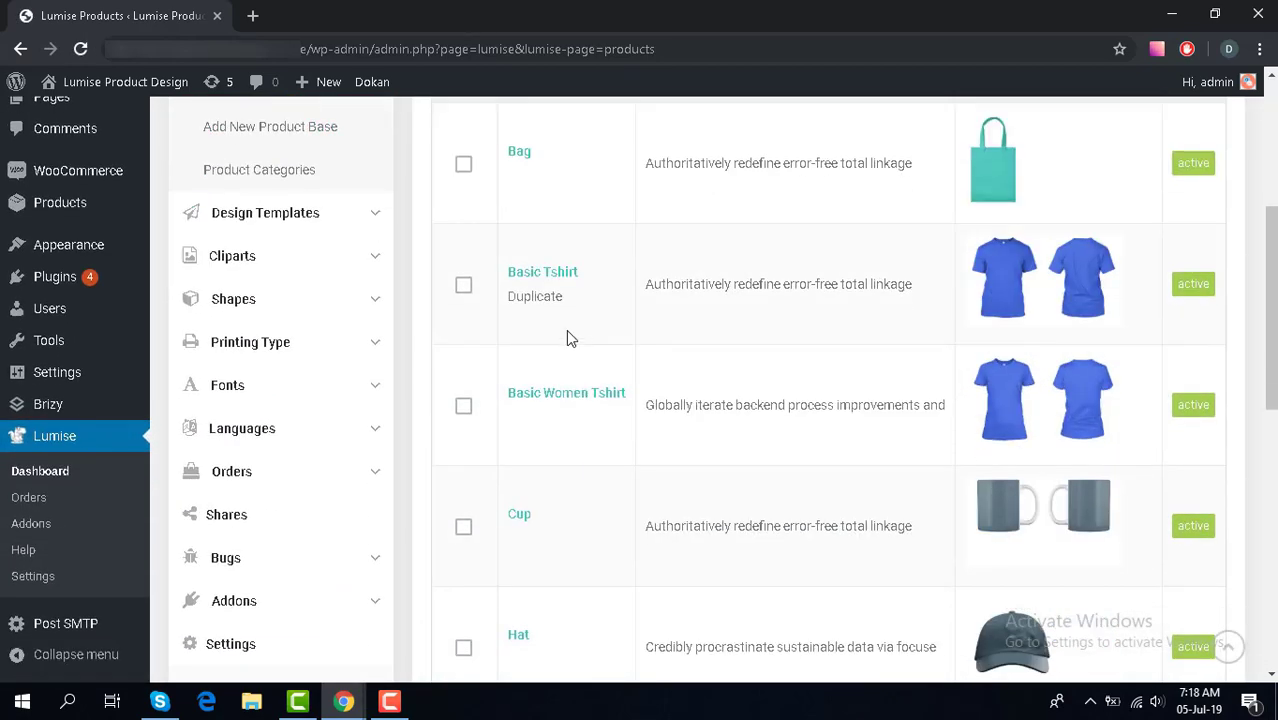
{"action": "left_click", "coordinate": [550, 280]}
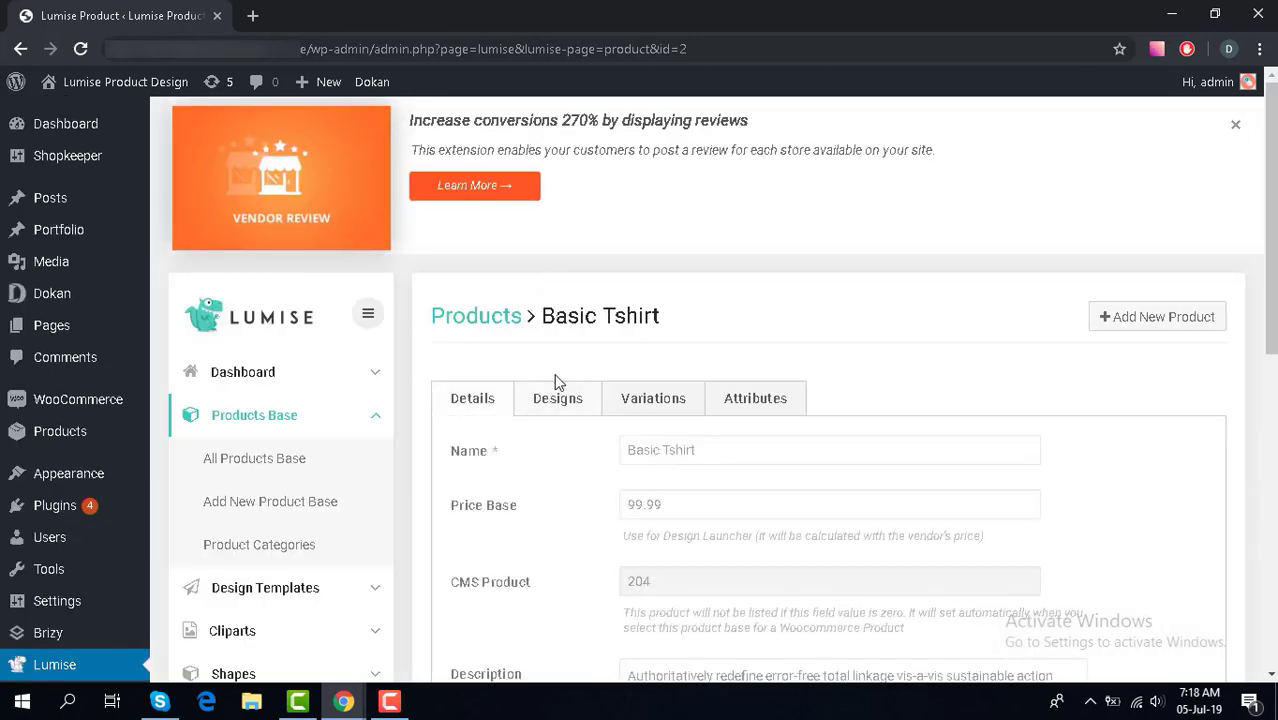
{"action": "left_click", "coordinate": [556, 400]}
{"action": "scroll", "coordinate": [736, 414], "scroll_direction": "down", "scroll_amount": 7}
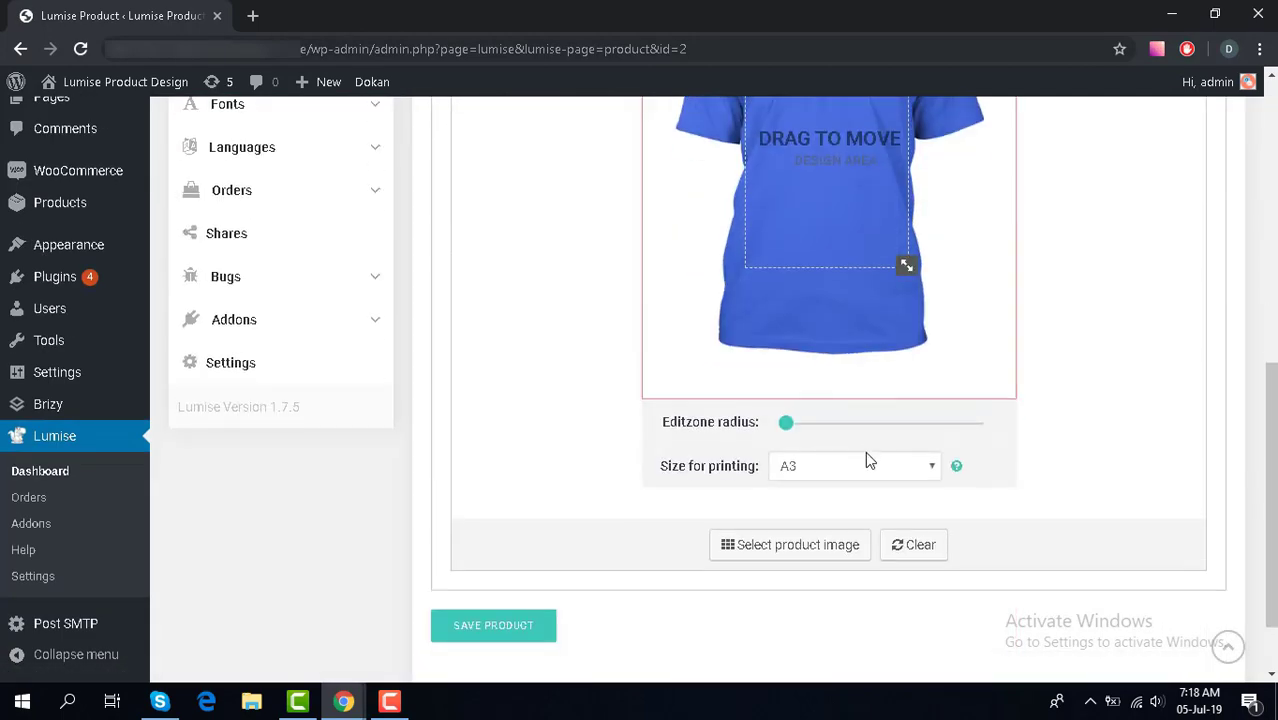
- Set the Basic Tshirt's size for printing to Custom and check its size values and size unit options
{"action": "left_click", "coordinate": [894, 472]}
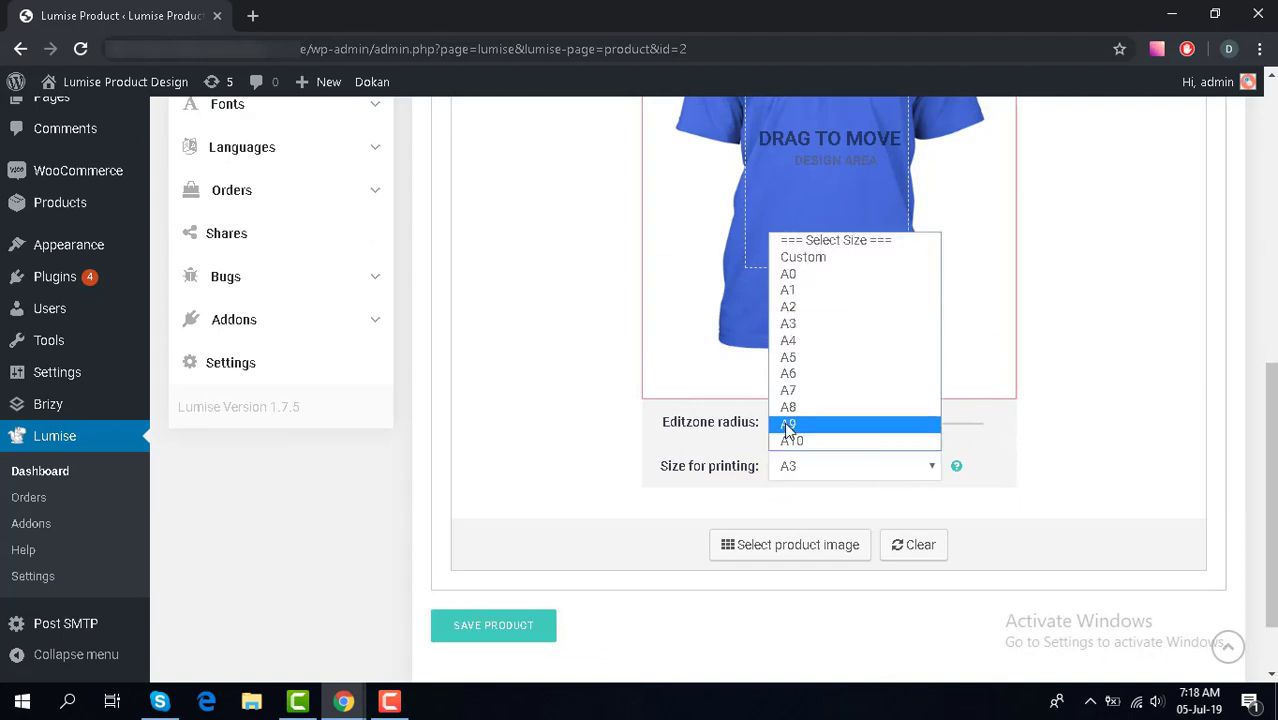
{"action": "left_click", "coordinate": [803, 259]}
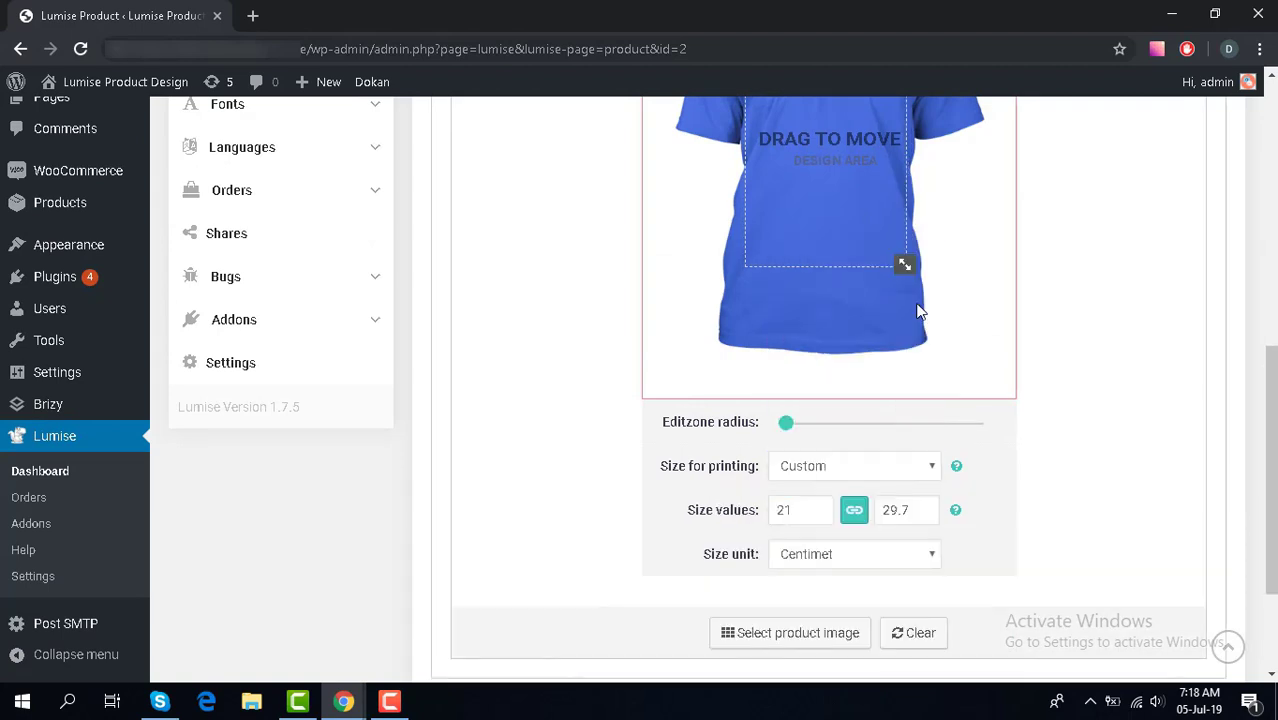
{"action": "scroll", "coordinate": [901, 262], "scroll_direction": "up", "scroll_amount": 2}
{"action": "scroll", "coordinate": [897, 612], "scroll_direction": "down", "scroll_amount": 3}
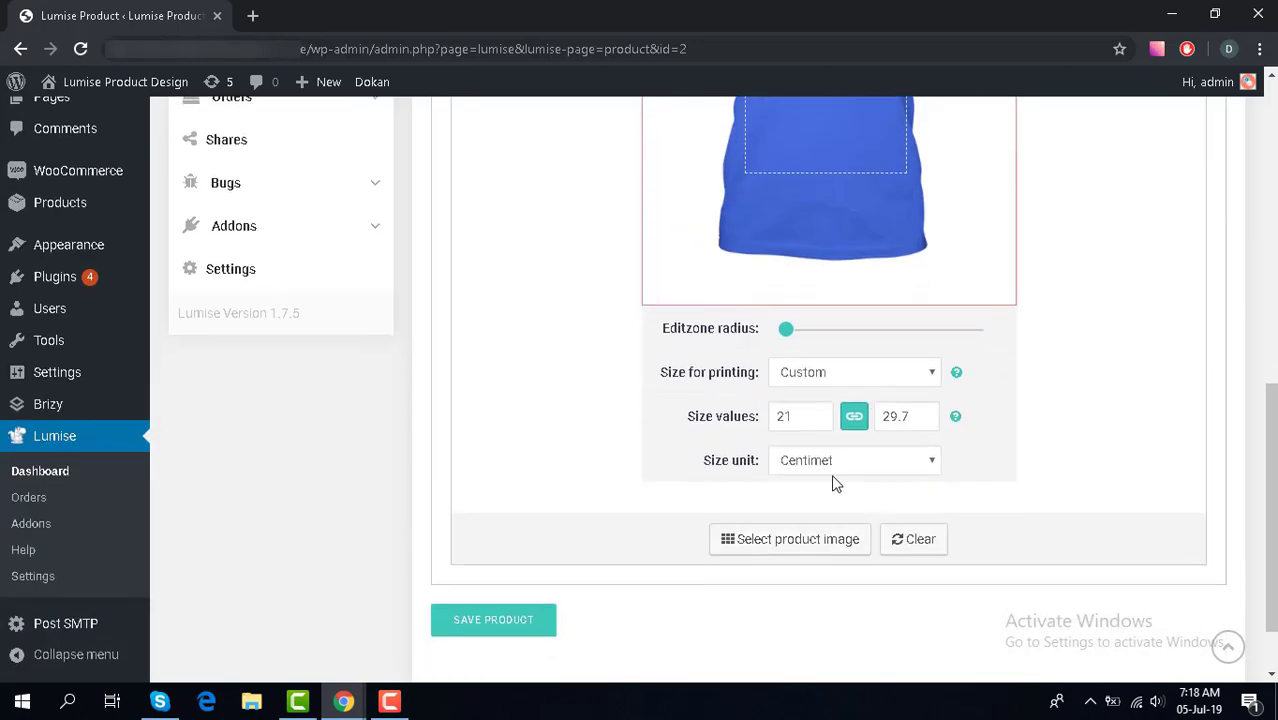
{"action": "left_click_drag", "start_coordinate": [807, 411], "coordinate": [753, 428]}
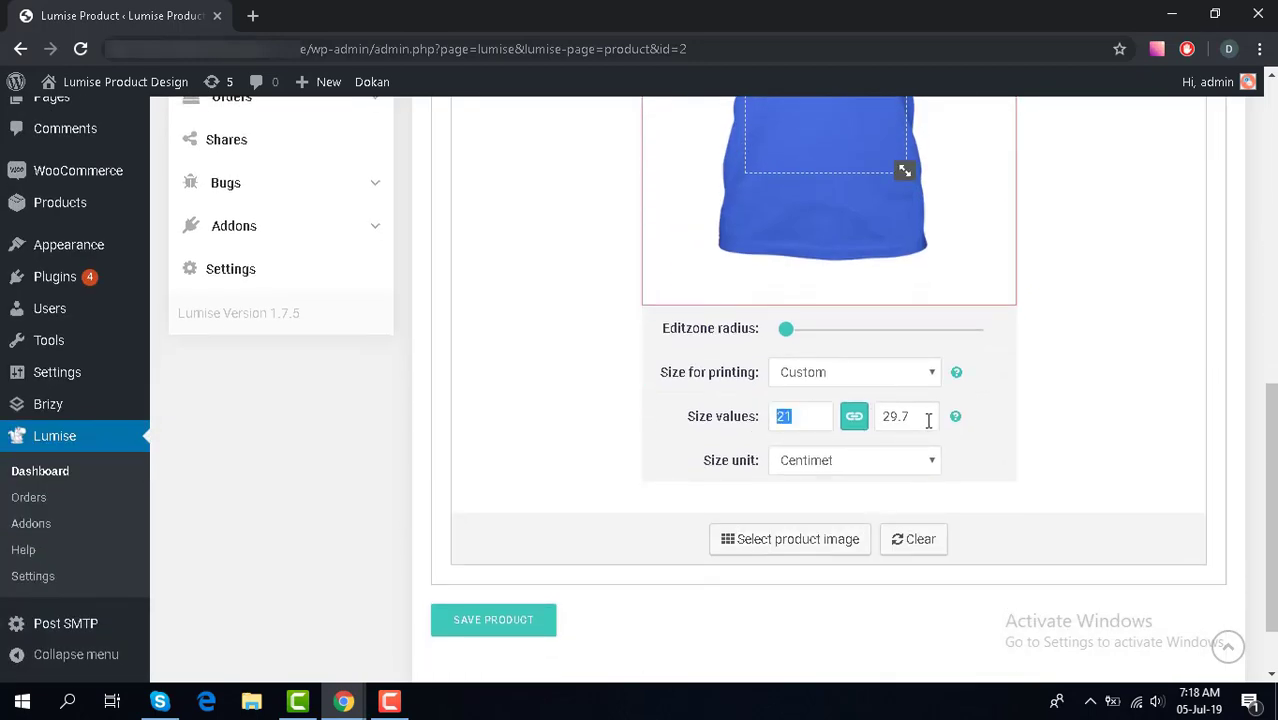
{"action": "left_click", "coordinate": [848, 462]}
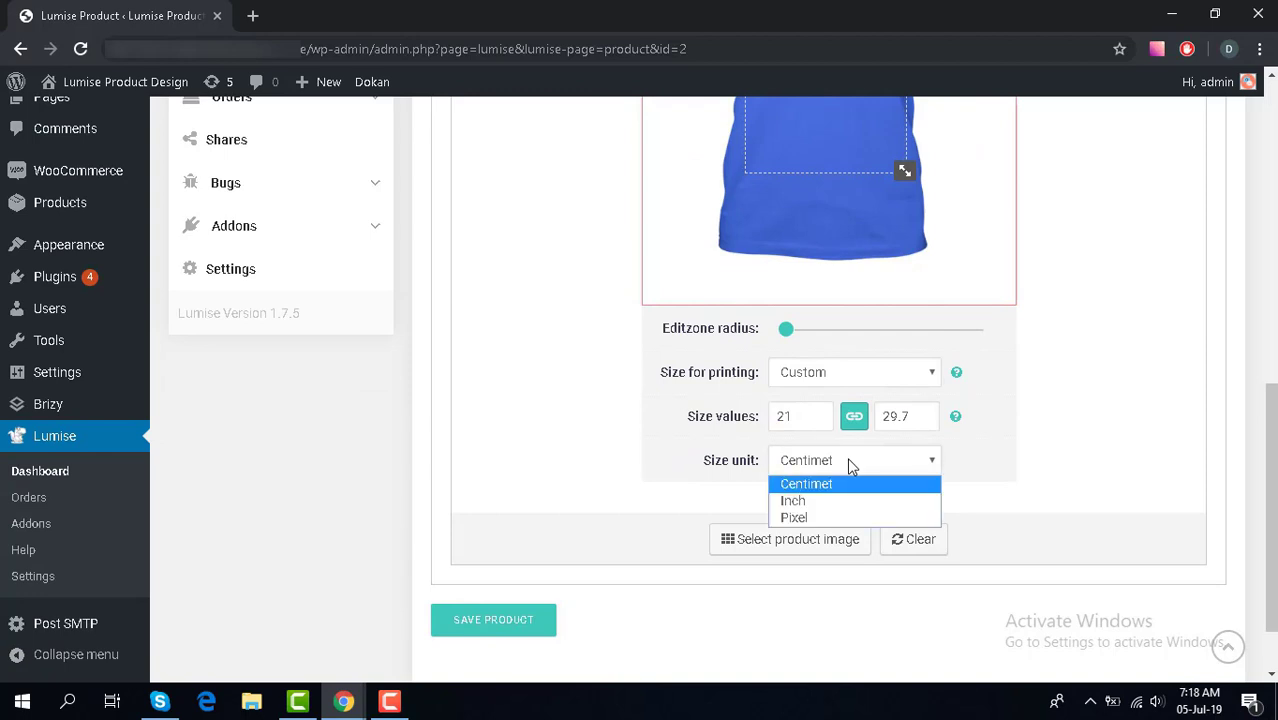
{"action": "left_click", "coordinate": [798, 415]}
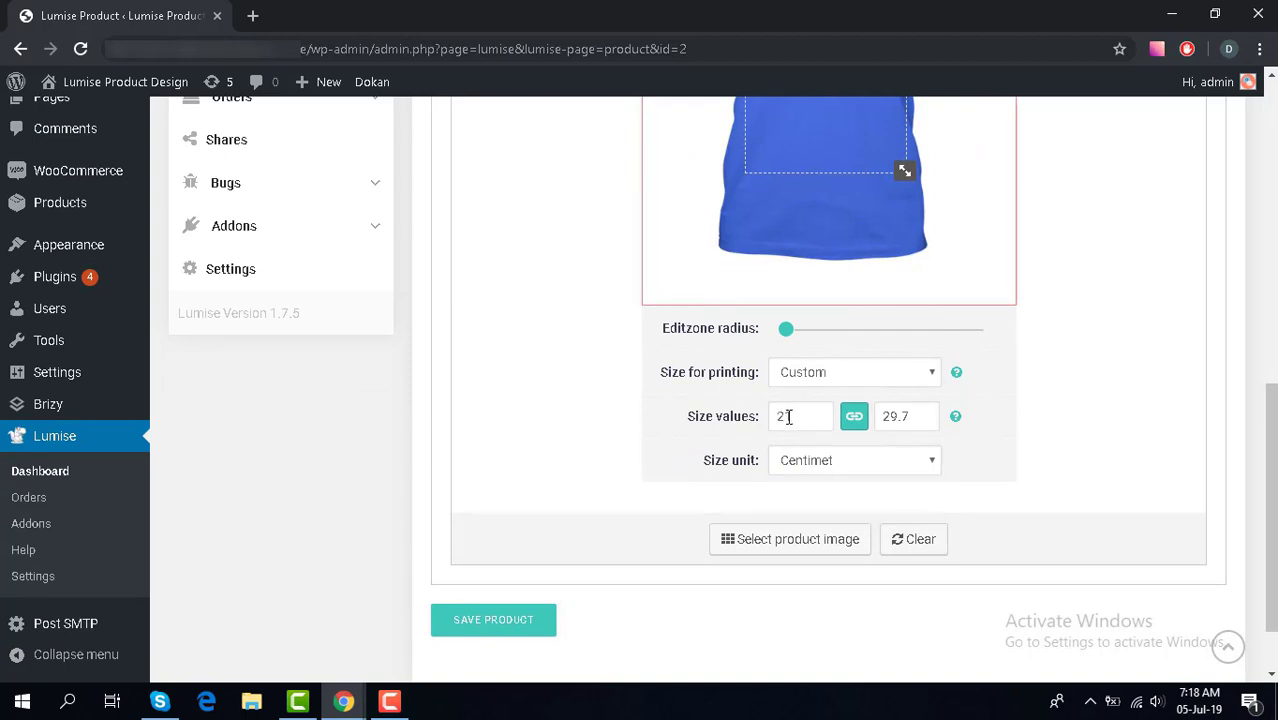
{"action": "double_click", "coordinate": [788, 417]}
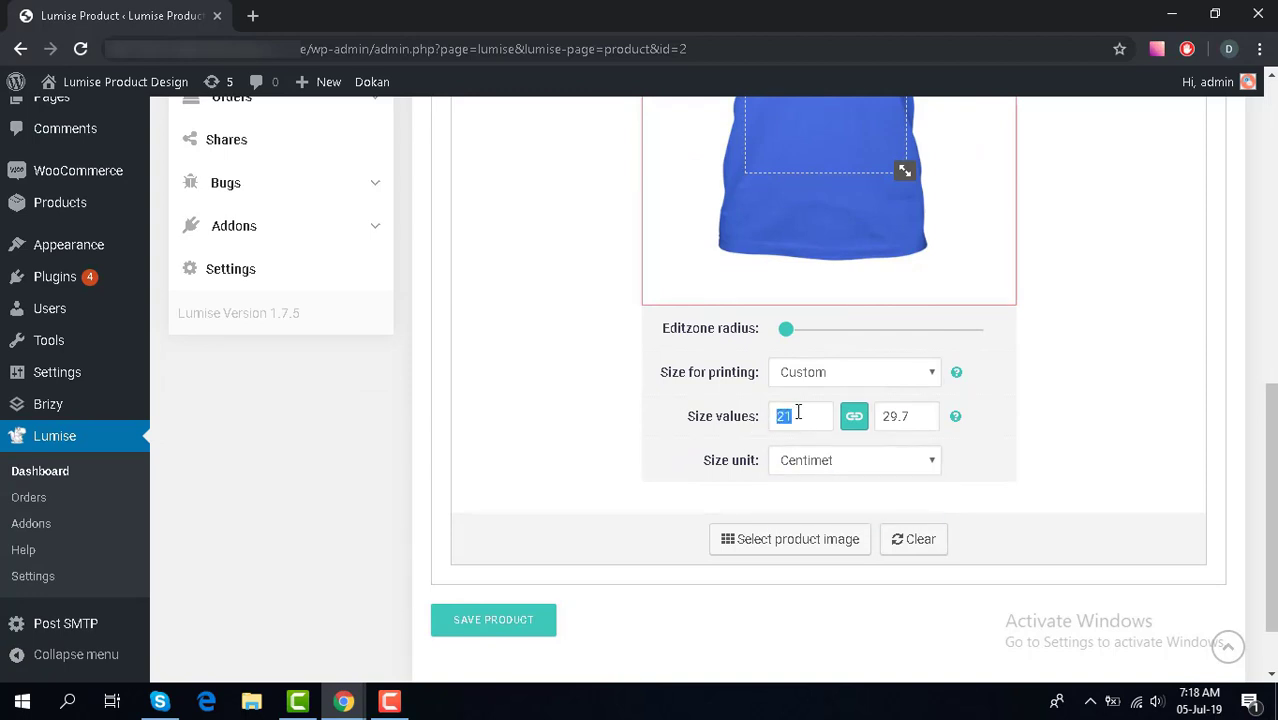
- Try the A0, A1, A2 and A3 sizes for printing on the Basic Tshirt's front stage
{"action": "left_click", "coordinate": [873, 377]}
{"action": "left_click", "coordinate": [829, 432]}
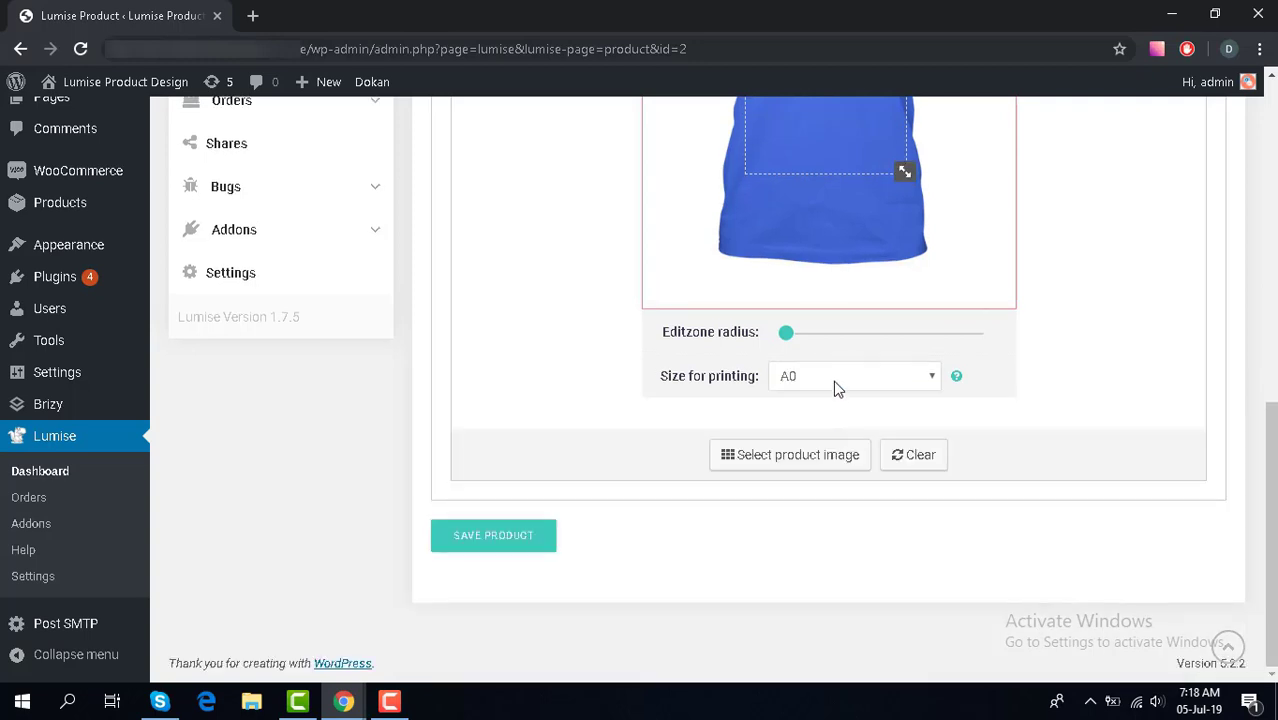
{"action": "left_click", "coordinate": [835, 377]}
{"action": "left_click", "coordinate": [802, 447]}
{"action": "left_click", "coordinate": [840, 377]}
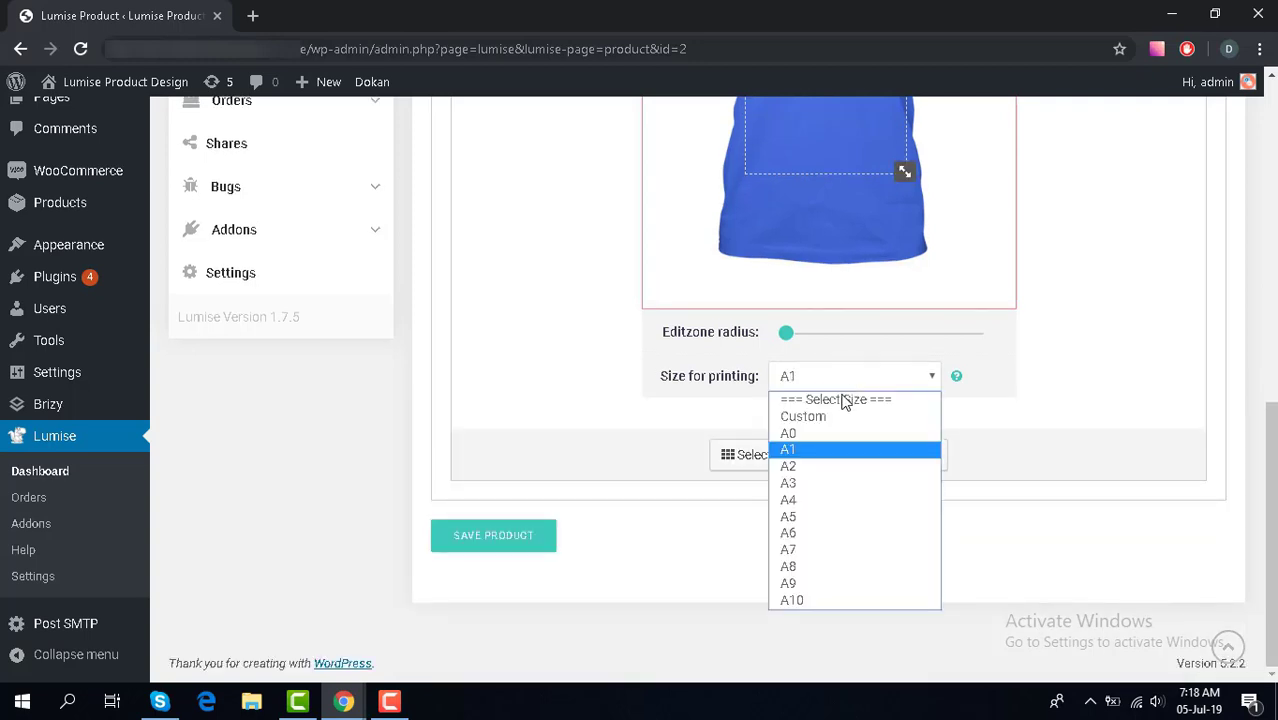
{"action": "left_click", "coordinate": [813, 465]}
{"action": "left_click", "coordinate": [843, 380]}
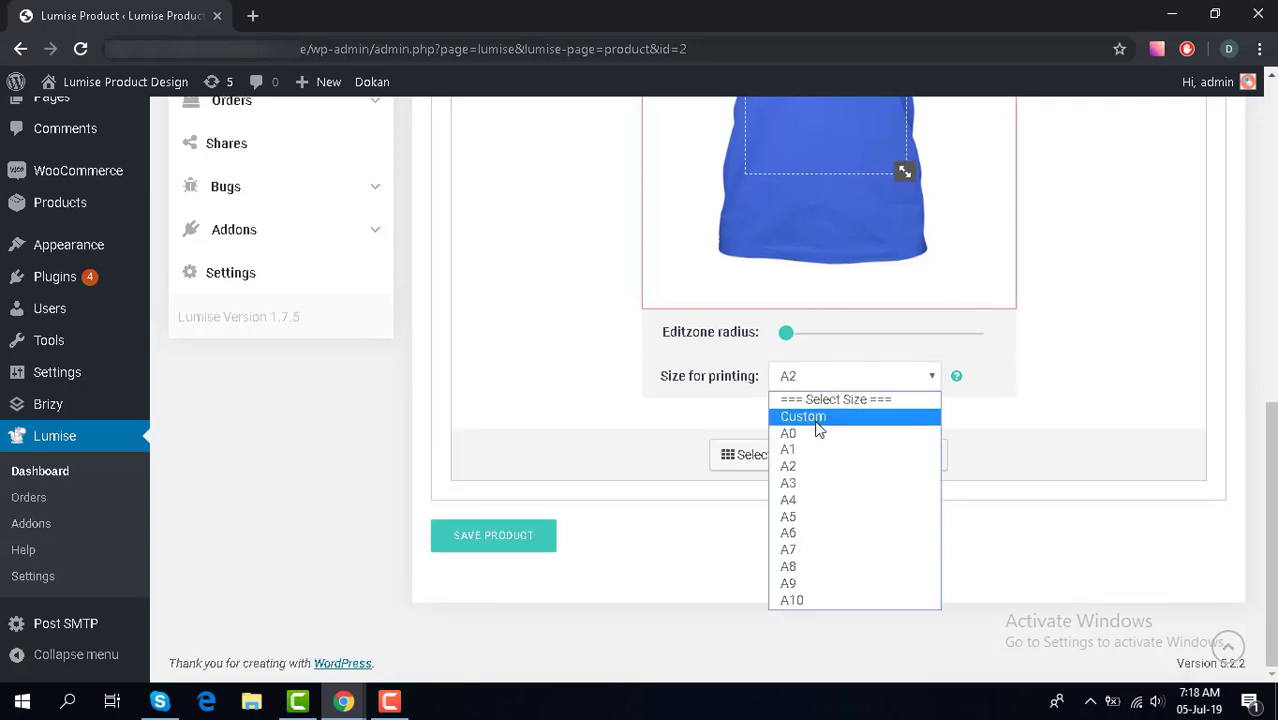
{"action": "left_click", "coordinate": [813, 483]}
{"action": "scroll", "coordinate": [657, 390], "scroll_direction": "up", "scroll_amount": 4}
{"action": "scroll", "coordinate": [657, 390], "scroll_direction": "down", "scroll_amount": 3}
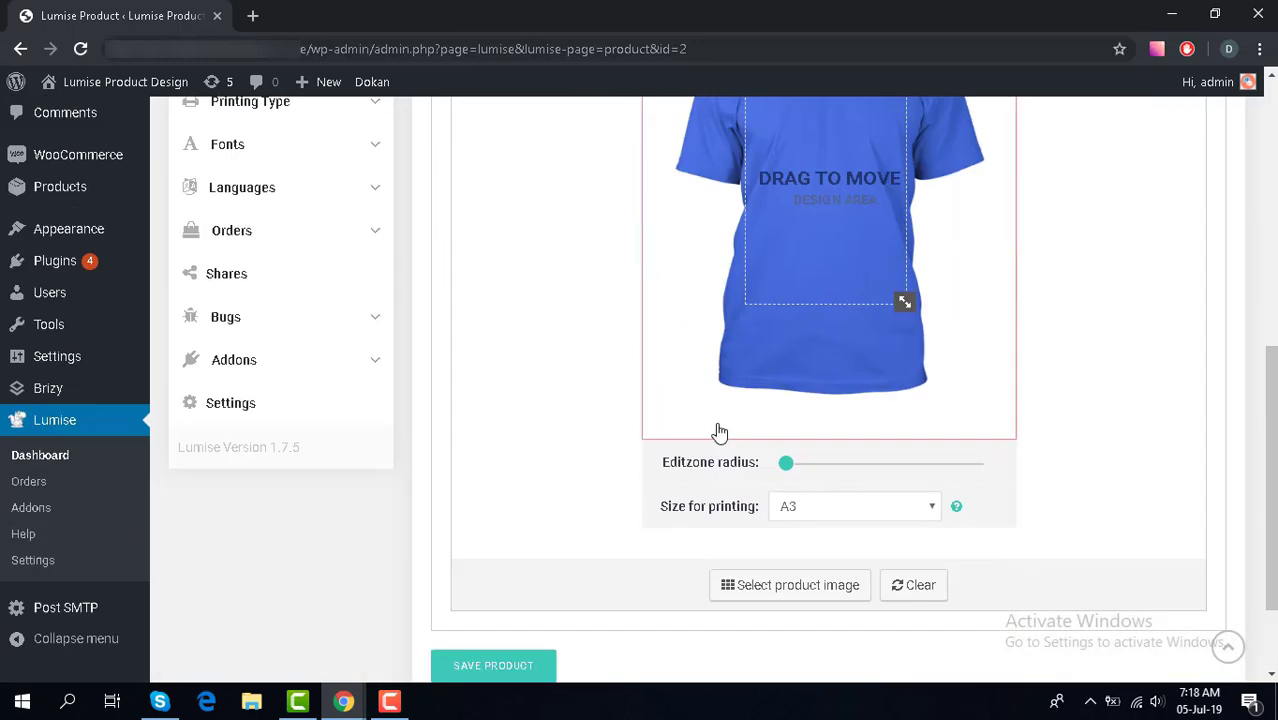
- Set the size for printing to A2 on both the front and back stages of the Basic Tshirt and save the product
{"action": "left_click", "coordinate": [840, 472]}
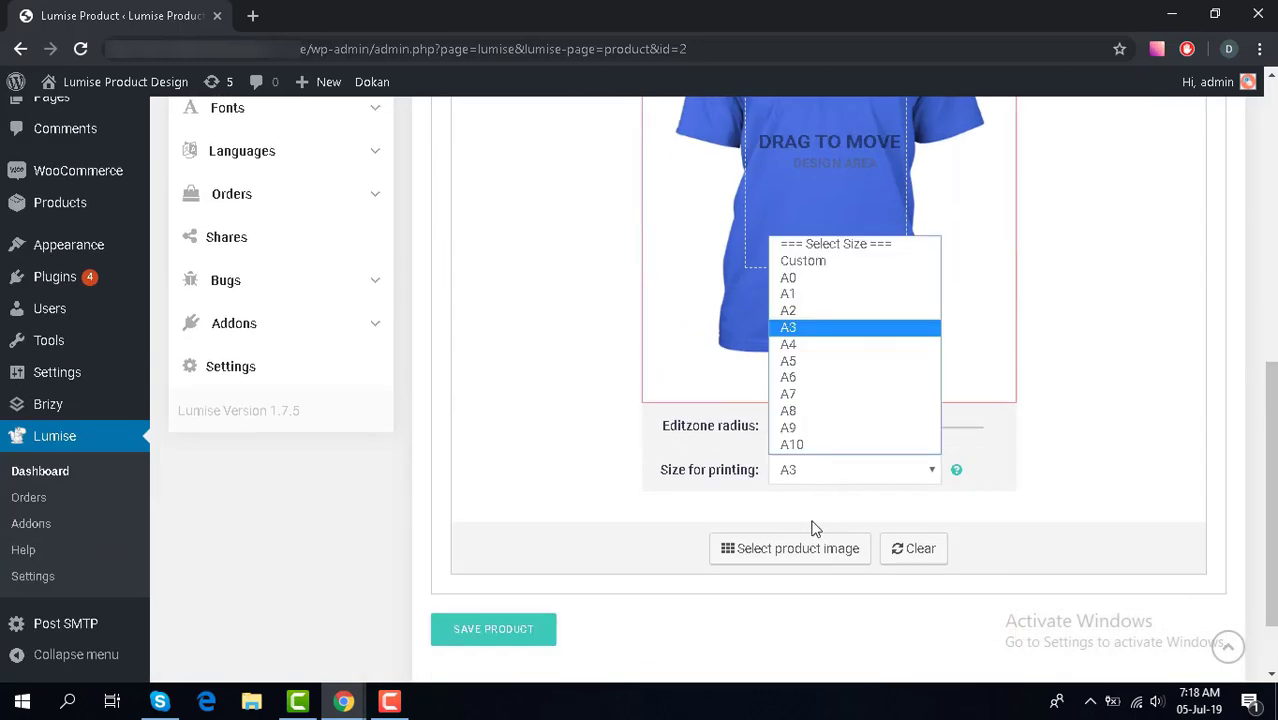
{"action": "left_click", "coordinate": [808, 318]}
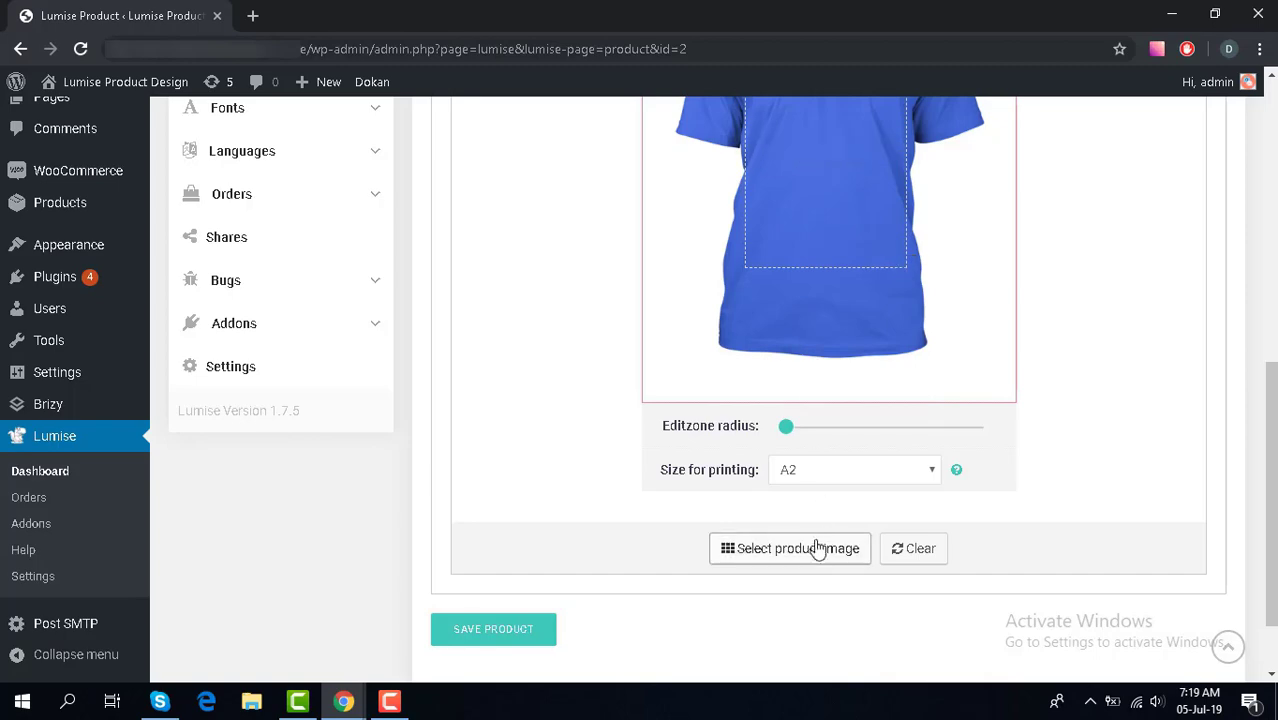
{"action": "scroll", "coordinate": [640, 400], "scroll_direction": "up", "scroll_amount": 5}
{"action": "left_click", "coordinate": [600, 428]}
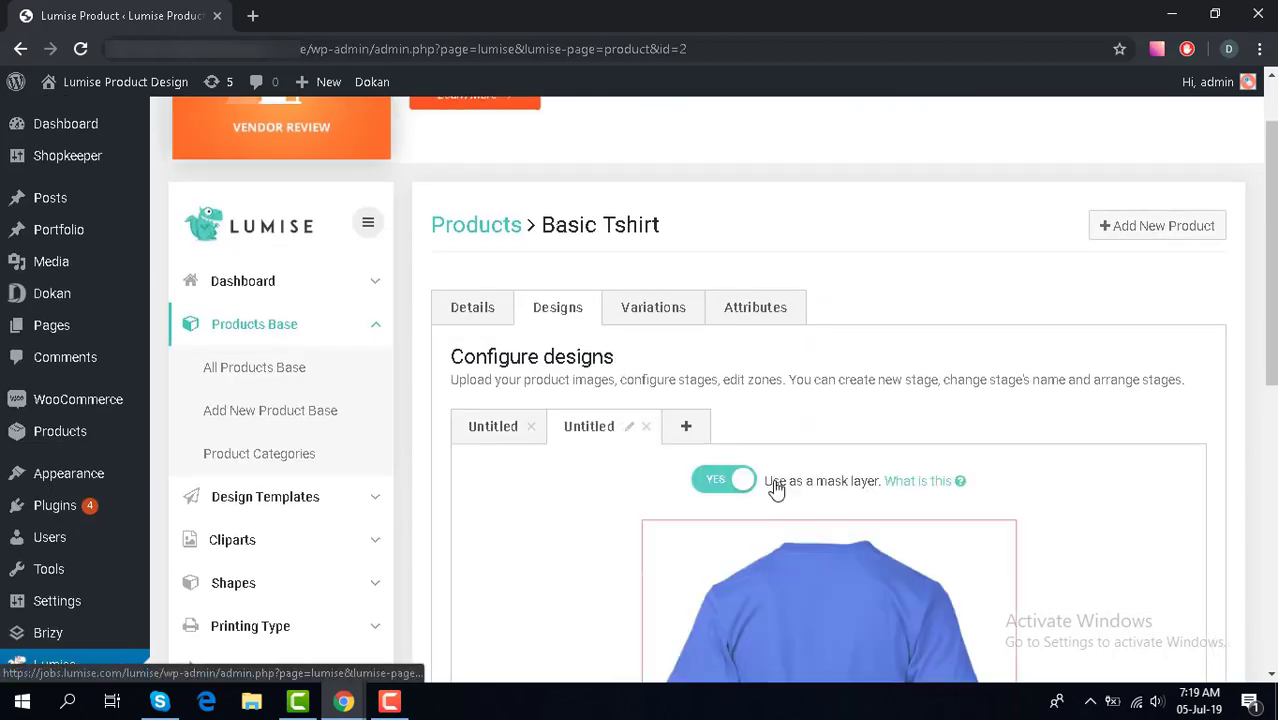
{"action": "scroll", "coordinate": [787, 479], "scroll_direction": "down", "scroll_amount": 6}
{"action": "left_click", "coordinate": [835, 380]}
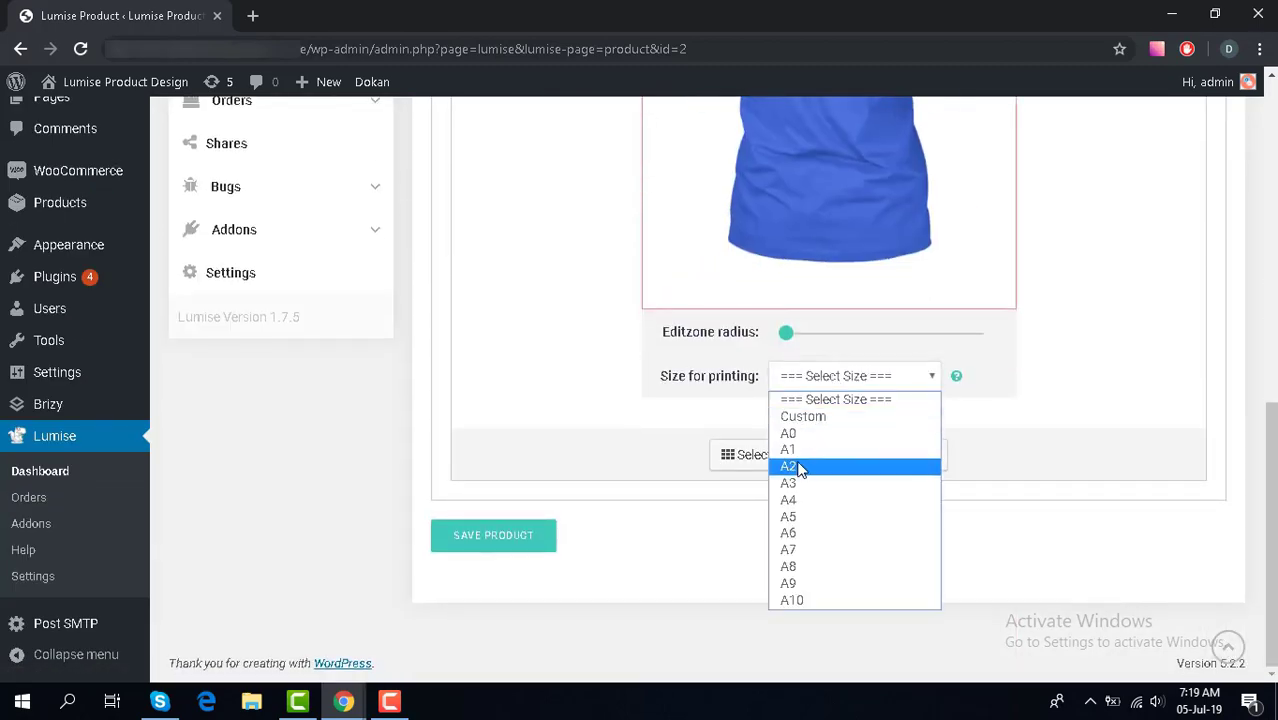
{"action": "left_click", "coordinate": [797, 464]}
{"action": "left_click", "coordinate": [787, 455]}
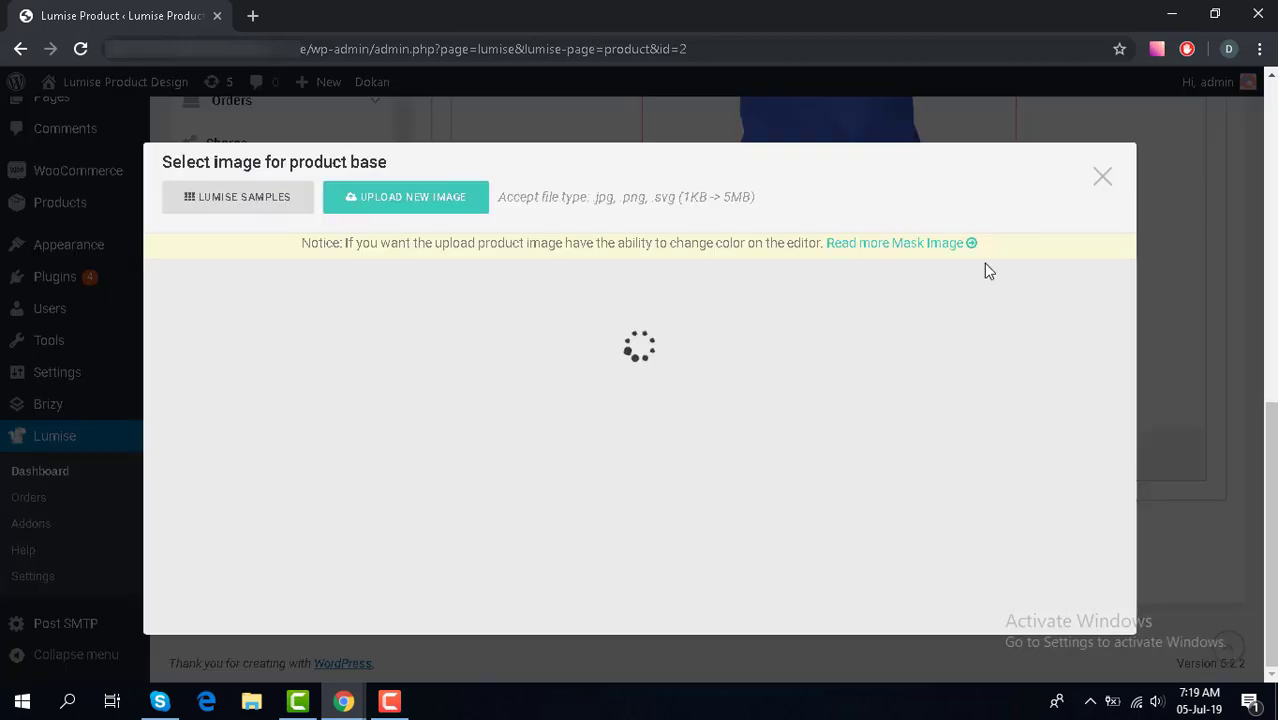
{"action": "left_click", "coordinate": [1103, 179]}
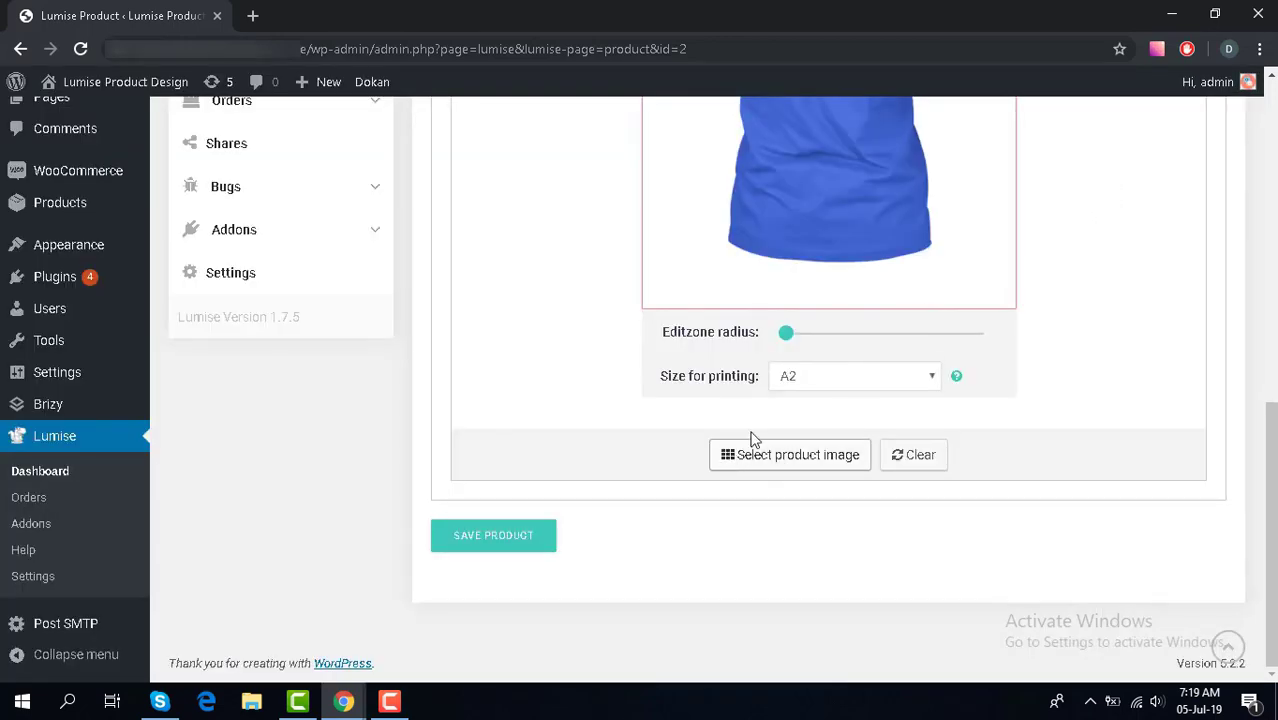
{"action": "scroll", "coordinate": [640, 556], "scroll_direction": "up", "scroll_amount": 1}
{"action": "left_click", "coordinate": [530, 641]}
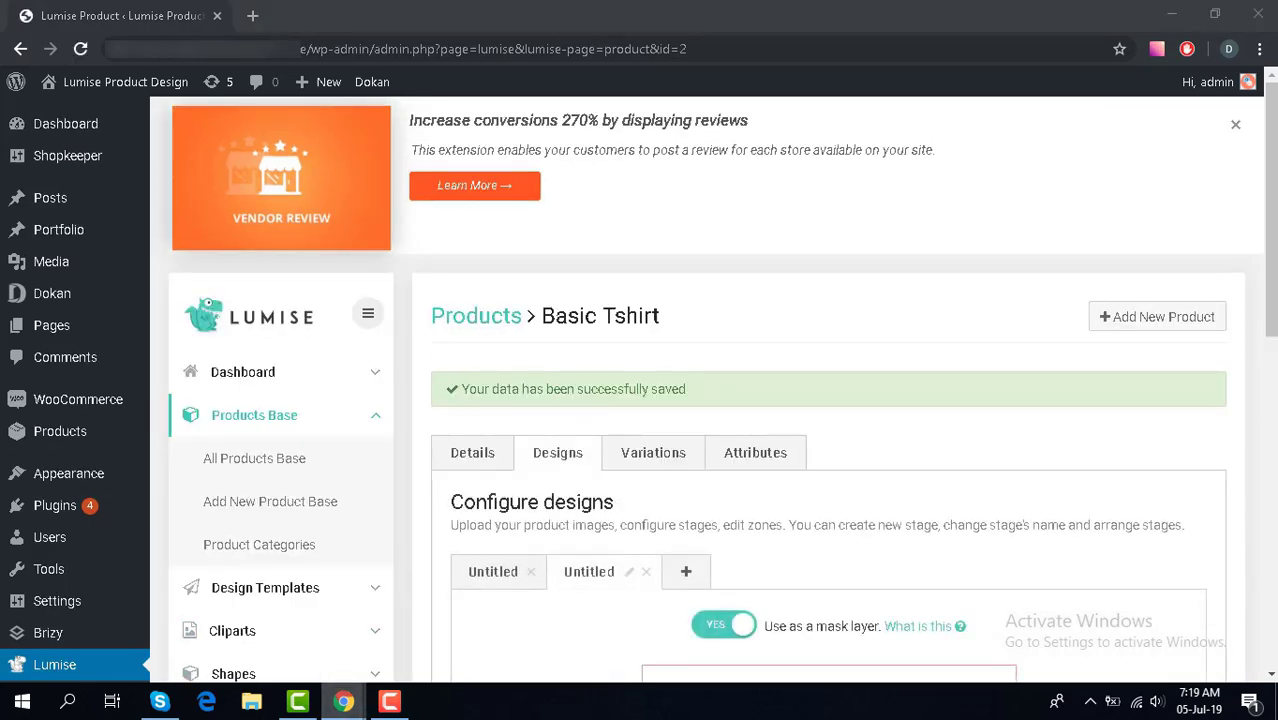
- Switch to the vendor's design Launcher window, reload it and check the print size shown on the Basic Tshirt in Upload Designs
{"action": "mouse_move", "coordinate": [343, 701]}
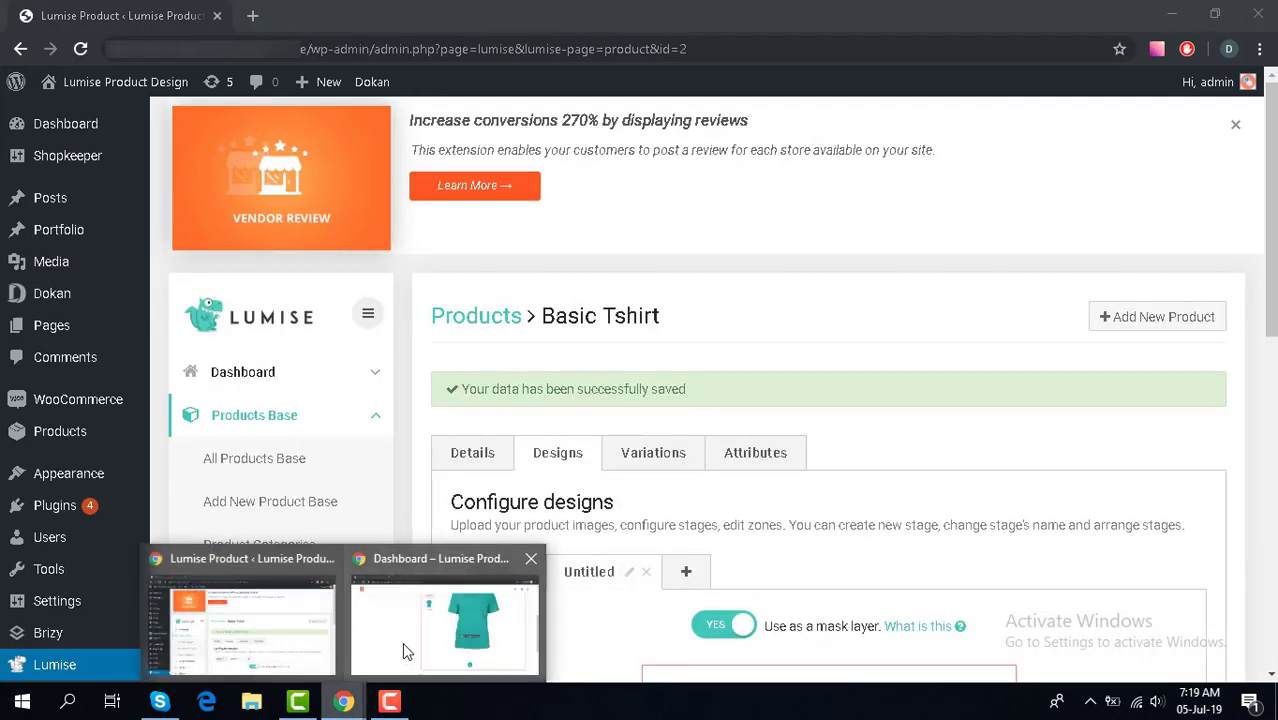
{"action": "left_click", "coordinate": [298, 648]}
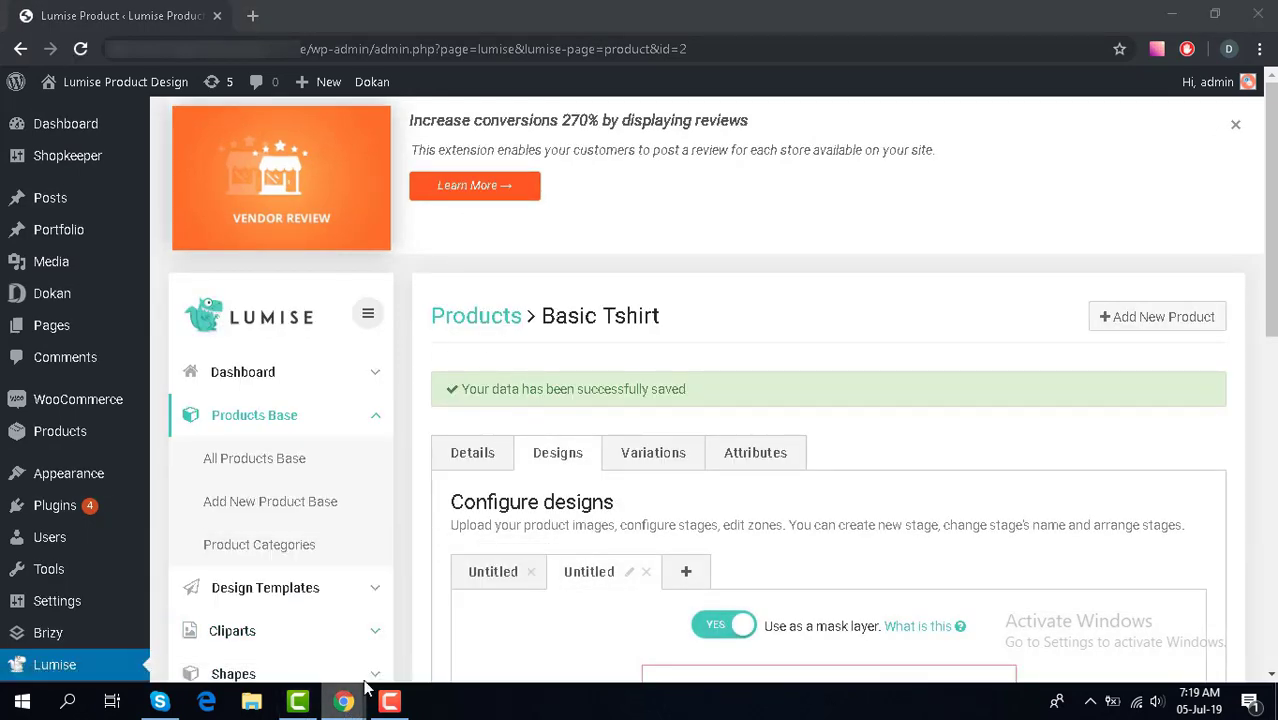
{"action": "left_click", "coordinate": [434, 620]}
{"action": "left_click", "coordinate": [81, 49]}
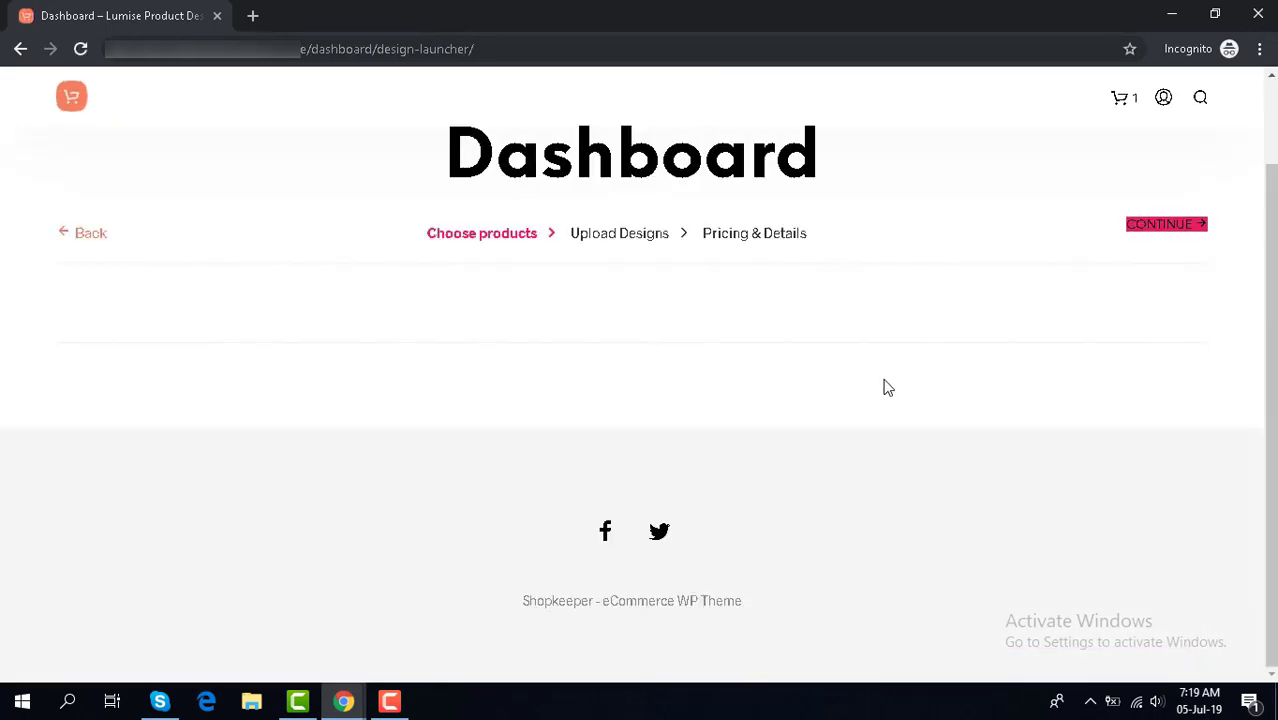
{"action": "scroll", "coordinate": [883, 388], "scroll_direction": "down", "scroll_amount": 2}
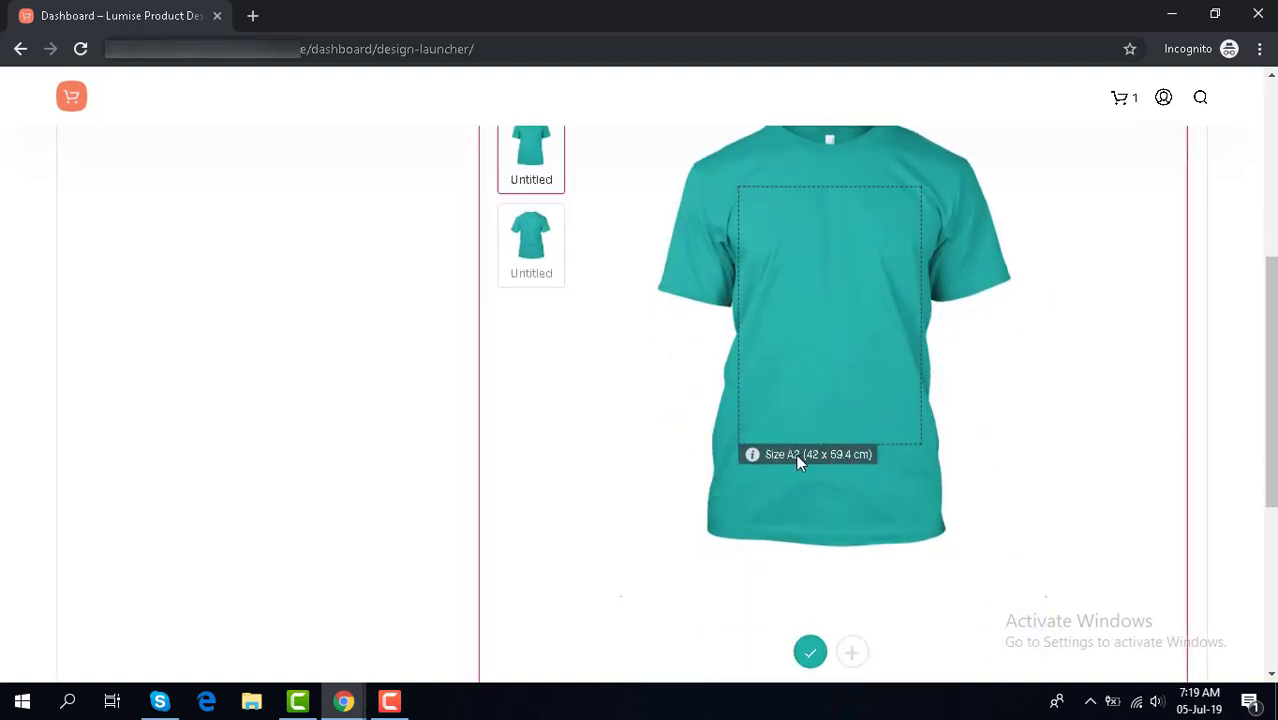
{"action": "scroll", "coordinate": [847, 457], "scroll_direction": "up", "scroll_amount": 3}
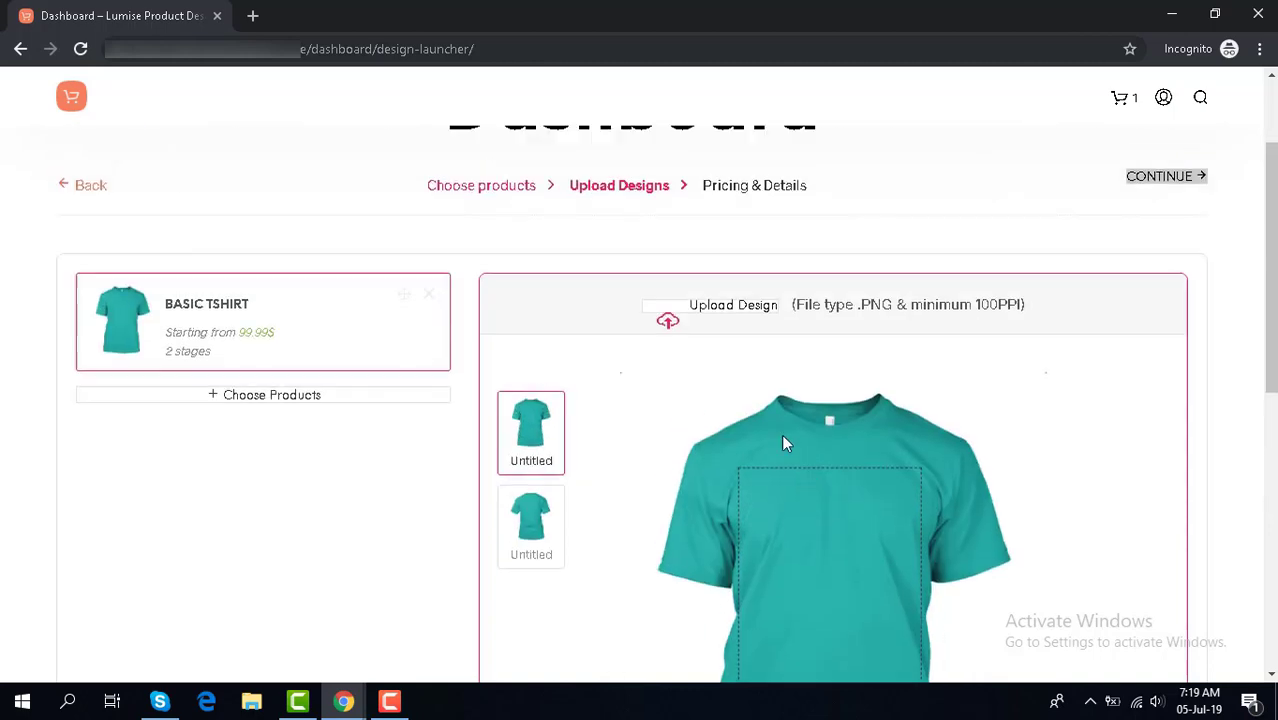
- Upload the memess PNG image as the design on the front of the Basic Tshirt
{"action": "left_click", "coordinate": [776, 330]}
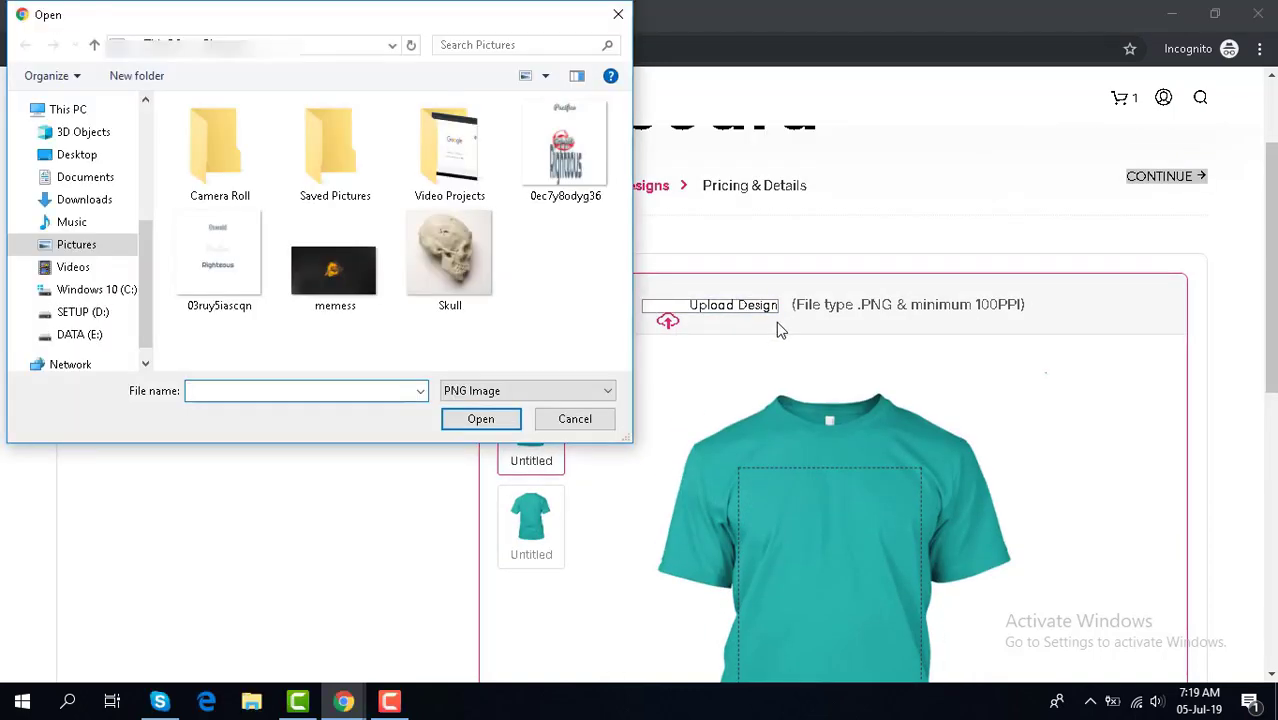
{"action": "scroll", "coordinate": [751, 433], "scroll_direction": "down", "scroll_amount": 3}
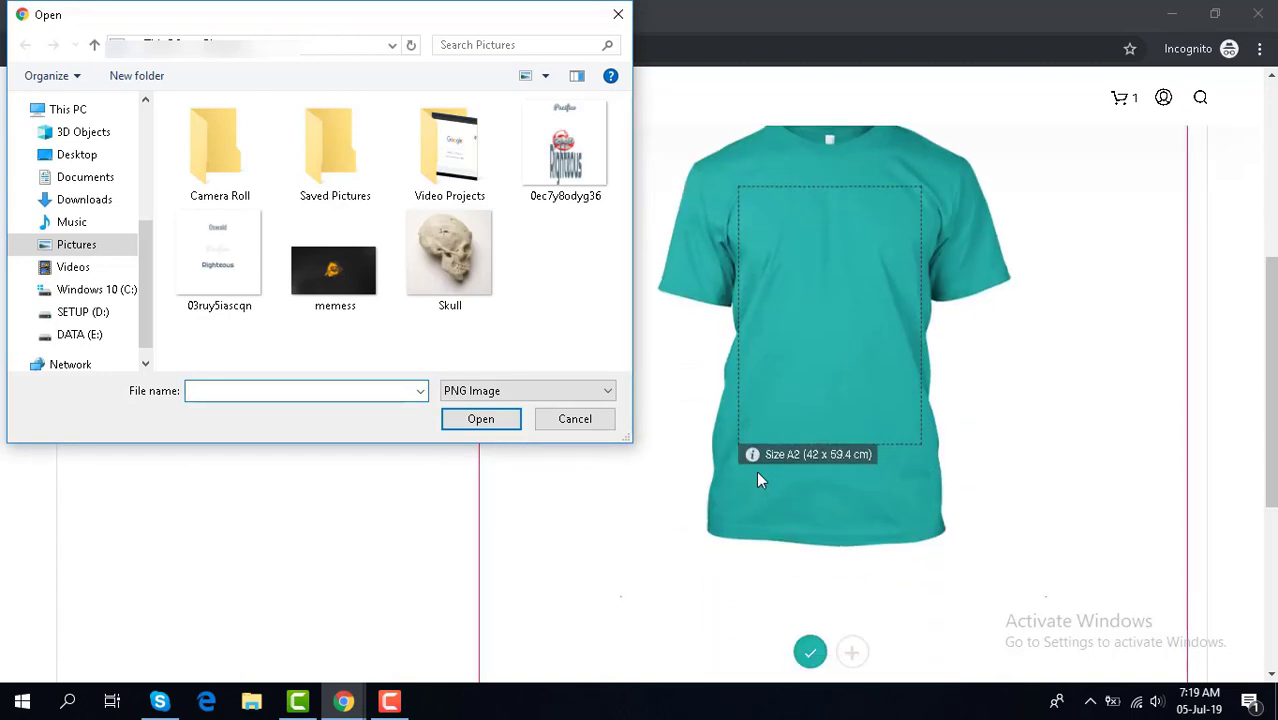
{"action": "left_click", "coordinate": [333, 270]}
{"action": "left_click", "coordinate": [491, 424]}
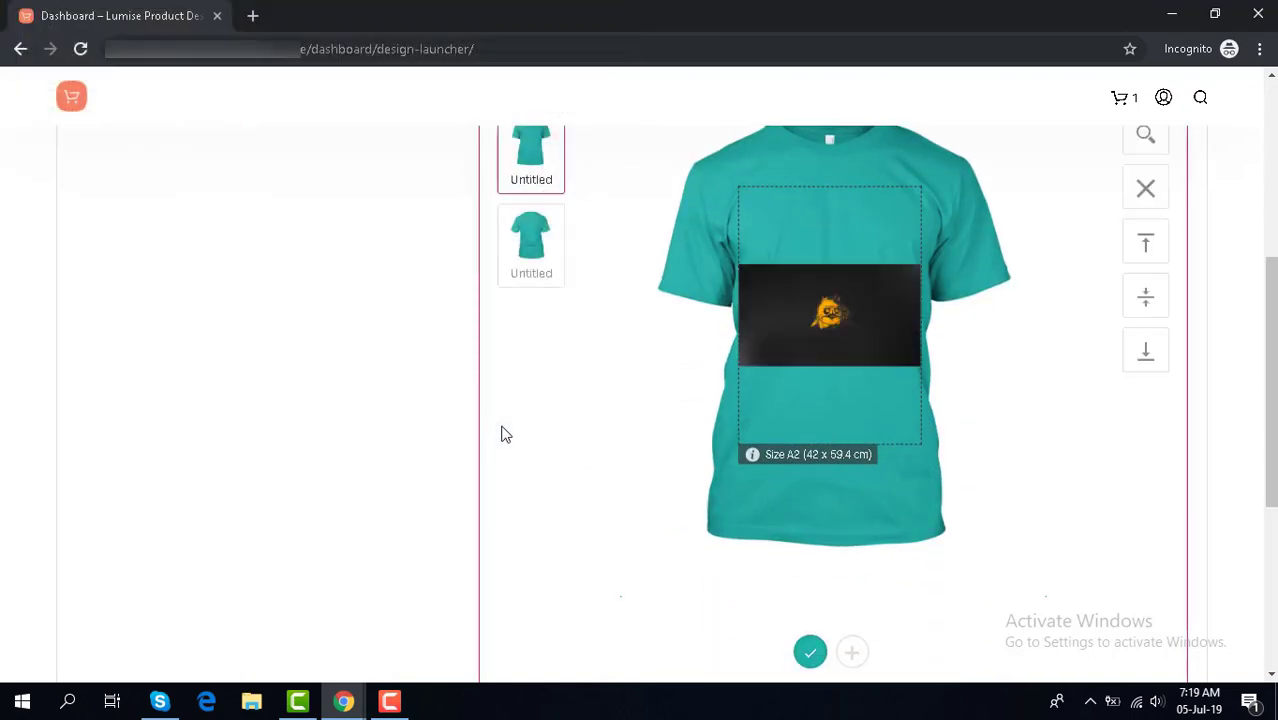
- Continue to Pricing & Details, review the Basic Tshirt's product details and publish the design
{"action": "scroll", "coordinate": [1160, 318], "scroll_direction": "up", "scroll_amount": 5}
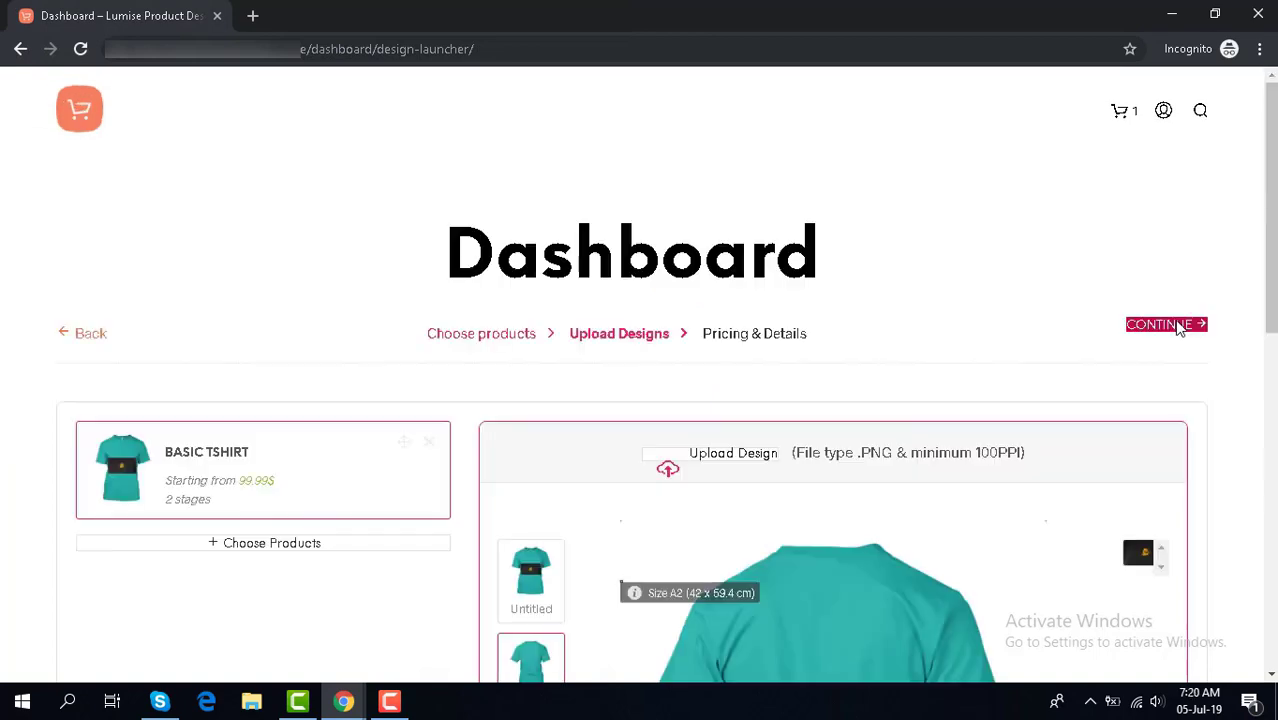
{"action": "left_click", "coordinate": [1176, 325]}
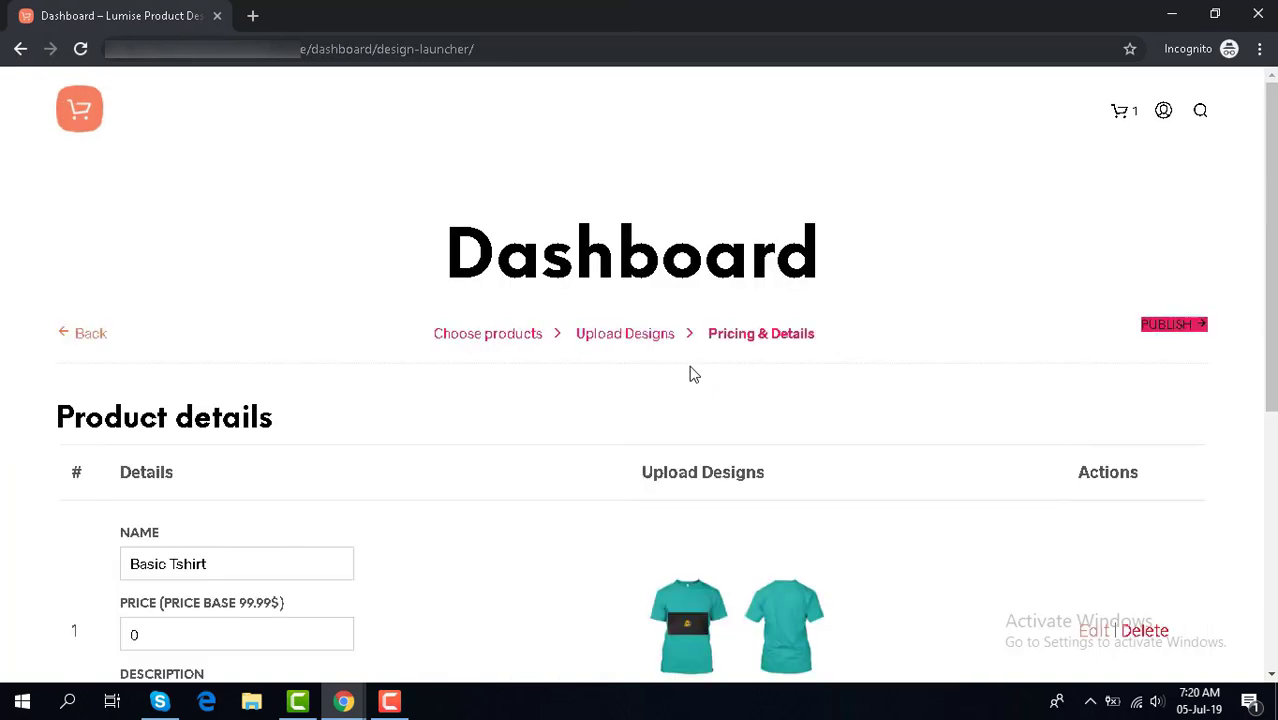
{"action": "scroll", "coordinate": [693, 374], "scroll_direction": "down", "scroll_amount": 3}
{"action": "scroll", "coordinate": [996, 428], "scroll_direction": "up", "scroll_amount": 2}
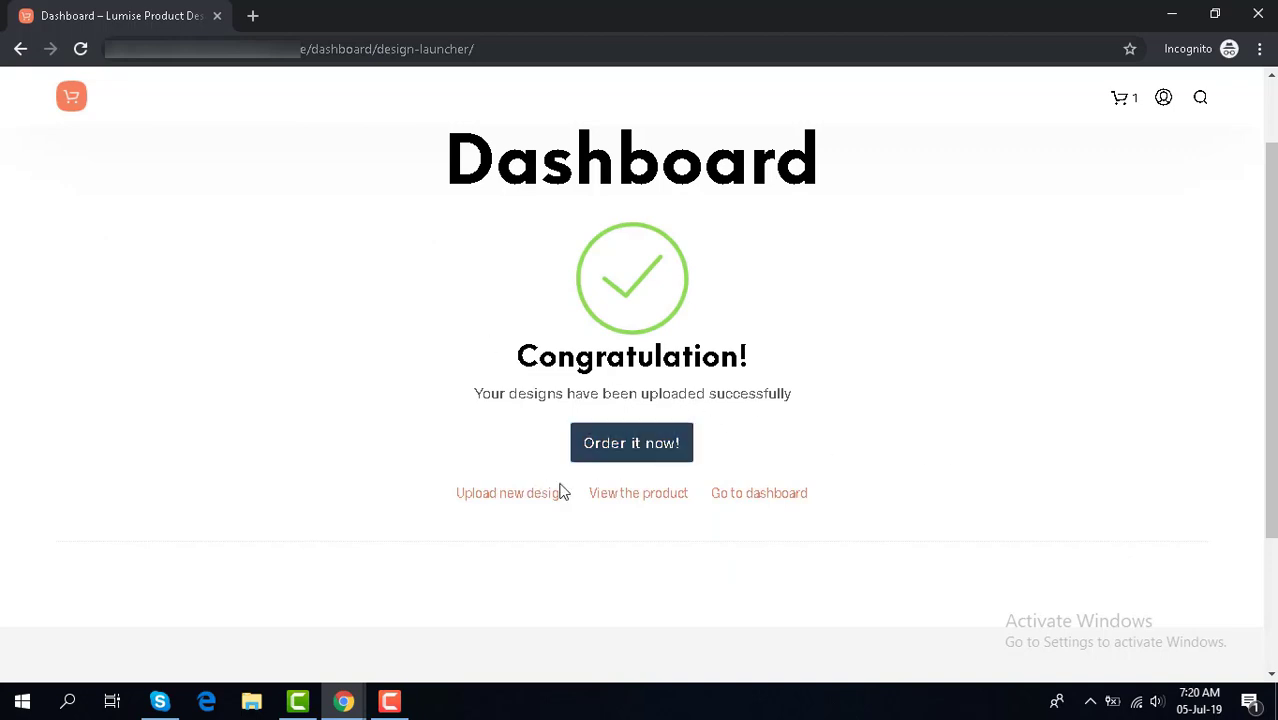
- Return to the vendor dashboard and show the vendor's product list with its statuses
{"action": "left_click", "coordinate": [745, 493]}
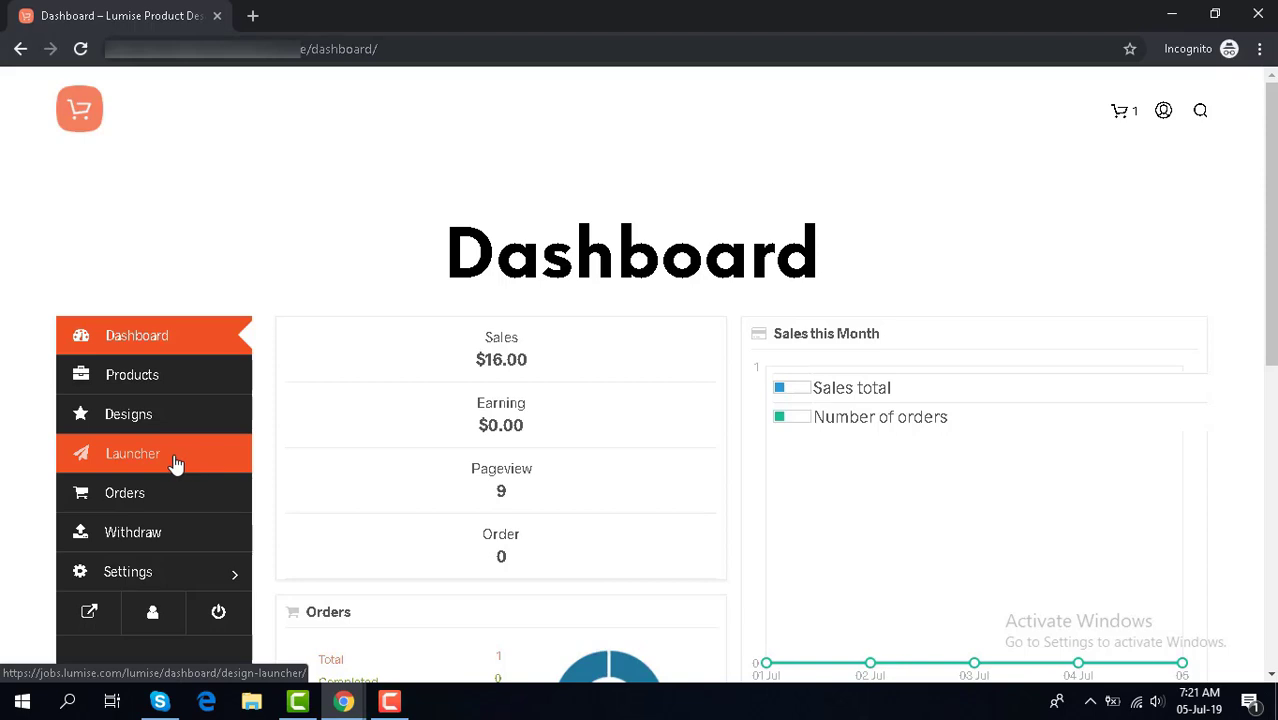
{"action": "left_click", "coordinate": [160, 392]}
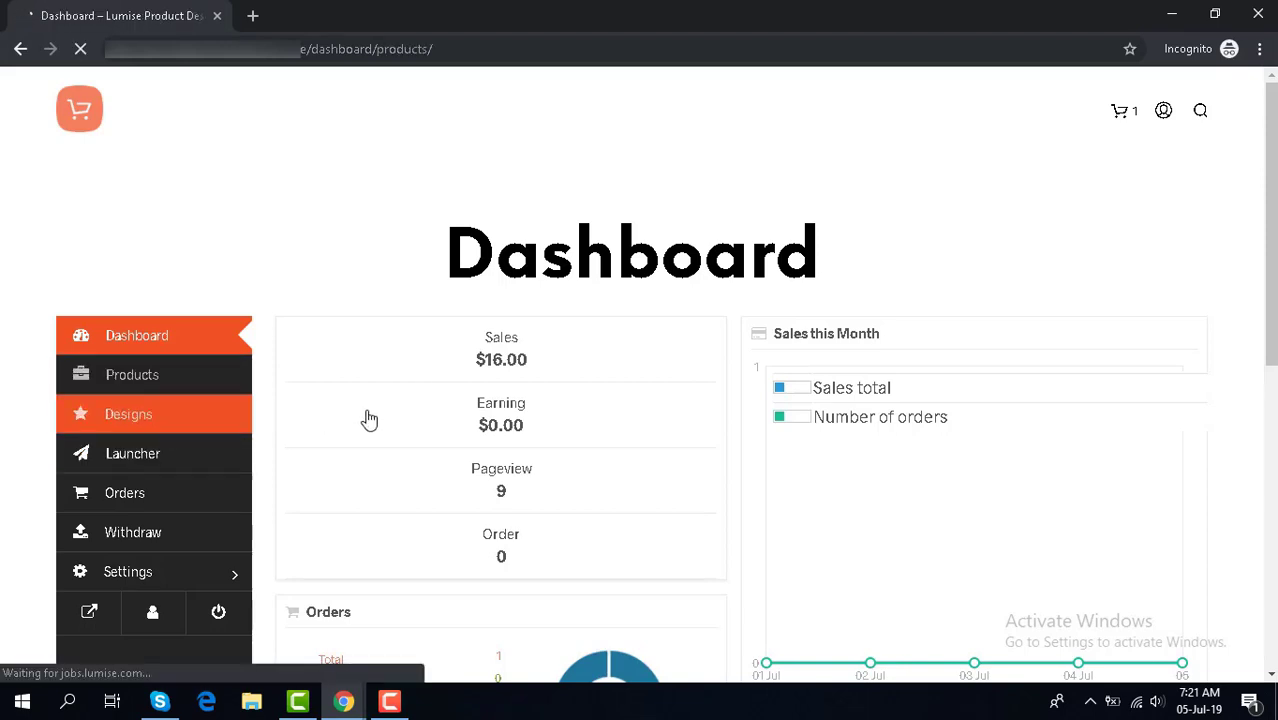
{"action": "scroll", "coordinate": [362, 417], "scroll_direction": "down", "scroll_amount": 3}
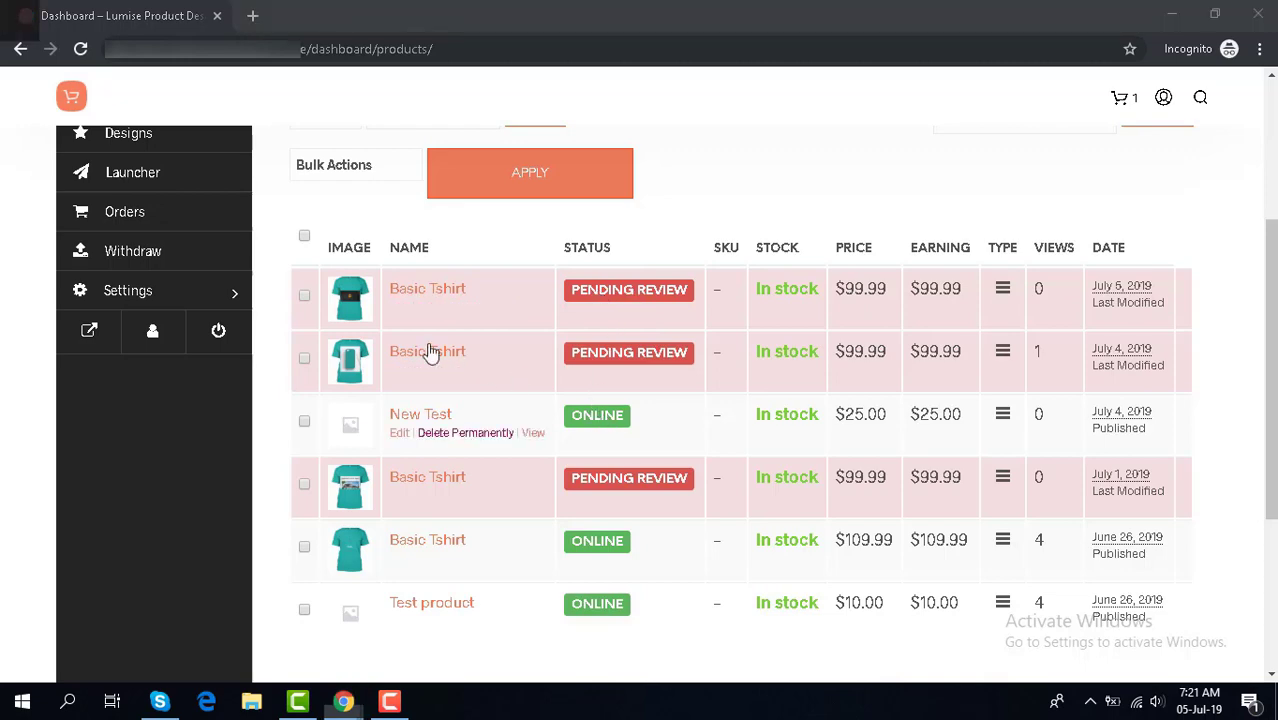
- Switch to the WooCommerce product list in WordPress admin and quick-edit the newest pending Basic Tshirt, setting its status to Published
{"action": "key", "text": "alt+Tab"}
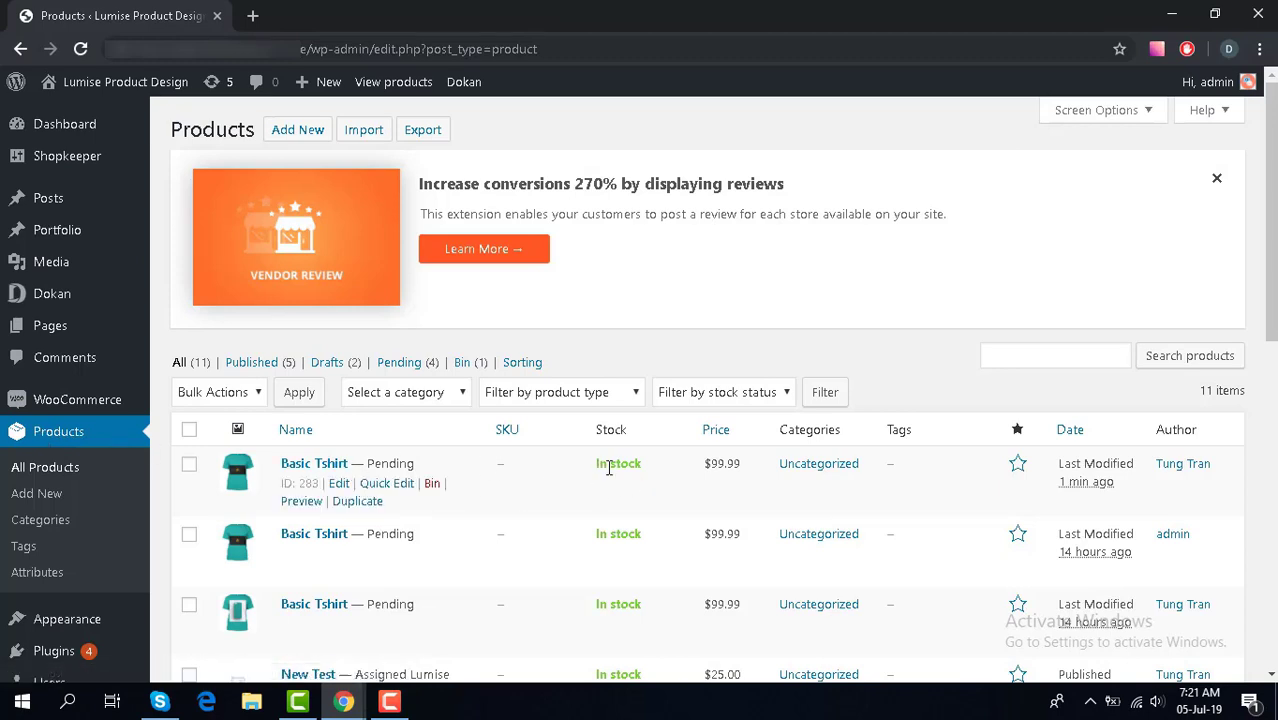
{"action": "scroll", "coordinate": [606, 466], "scroll_direction": "down", "scroll_amount": 1}
{"action": "left_click", "coordinate": [386, 391]}
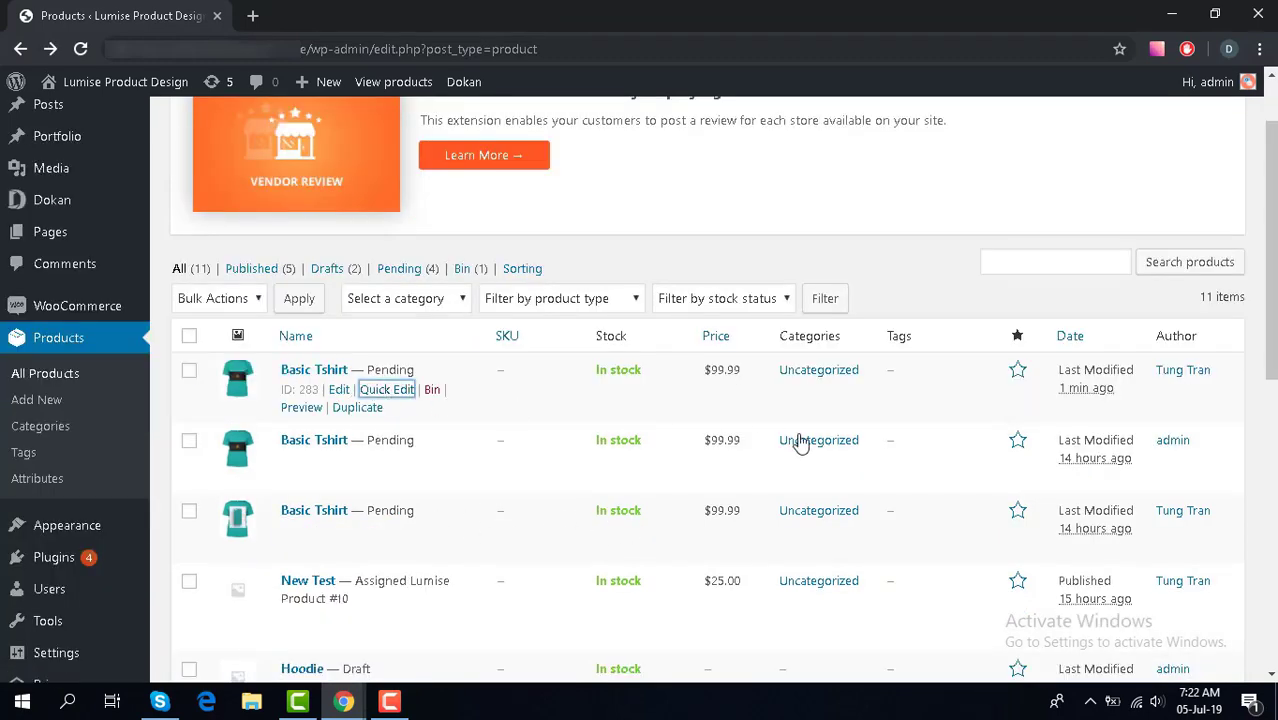
{"action": "scroll", "coordinate": [799, 434], "scroll_direction": "down", "scroll_amount": 1}
{"action": "left_click", "coordinate": [729, 398]}
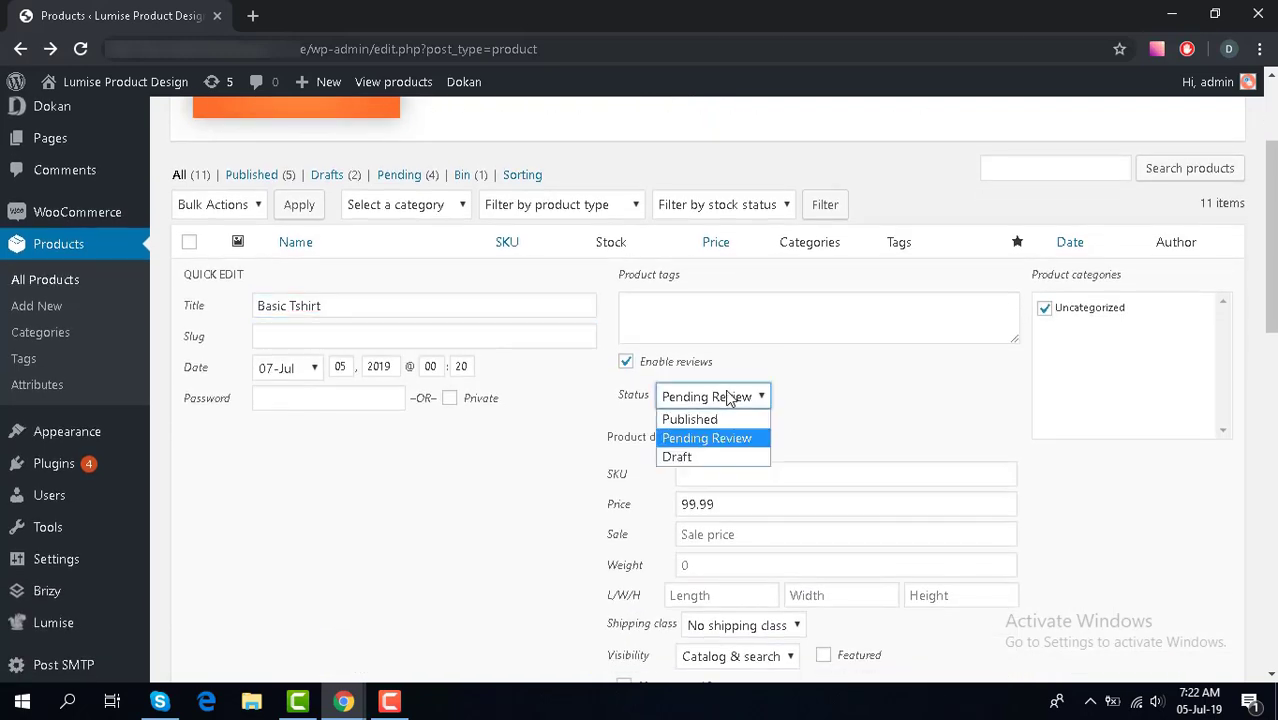
{"action": "left_click", "coordinate": [711, 418]}
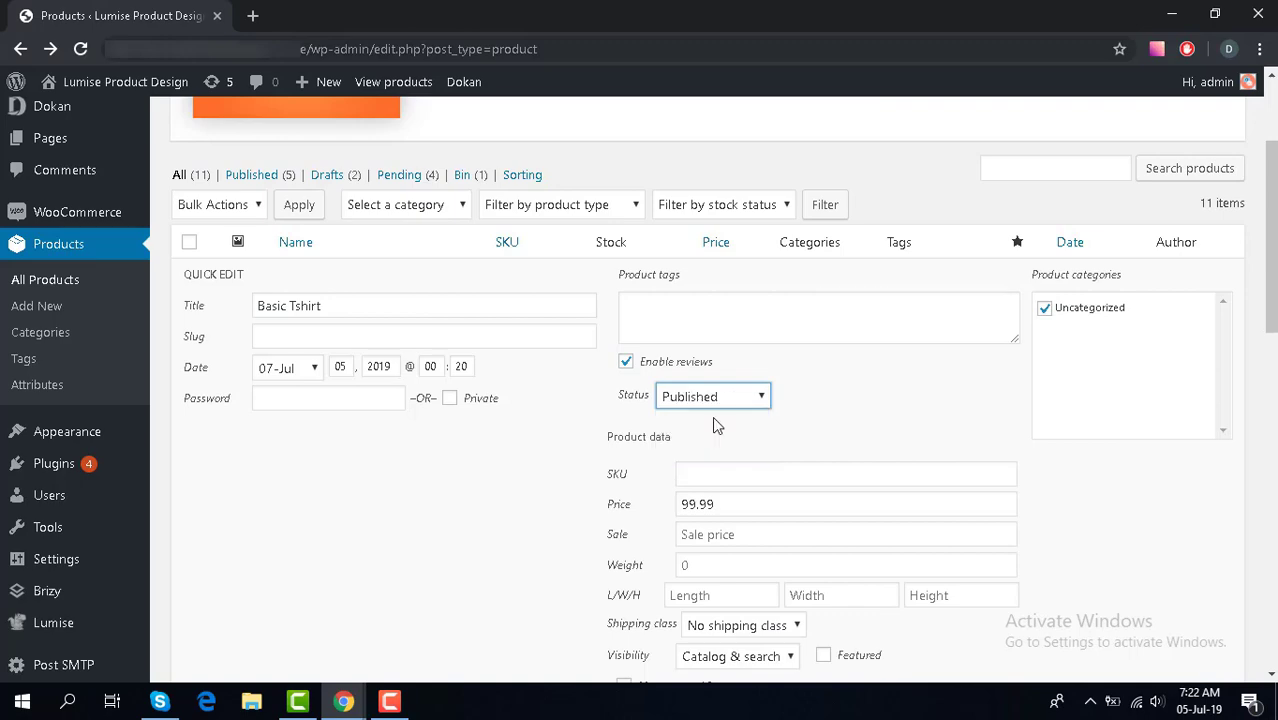
{"action": "scroll", "coordinate": [790, 422], "scroll_direction": "down", "scroll_amount": 4}
{"action": "left_click", "coordinate": [1199, 414]}
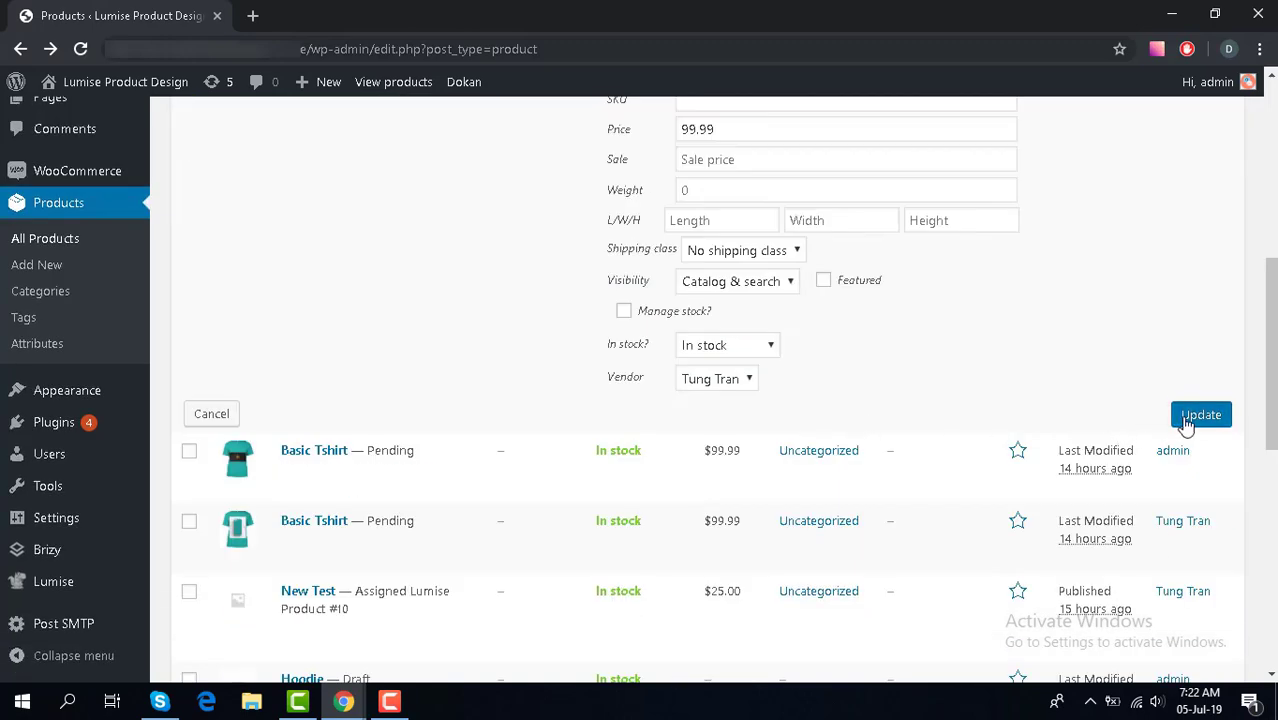
- Check the published Basic Tshirt's assigned Lumise product, switch back to the vendor dashboard and reload its product list
{"action": "scroll", "coordinate": [659, 422], "scroll_direction": "up", "scroll_amount": 5}
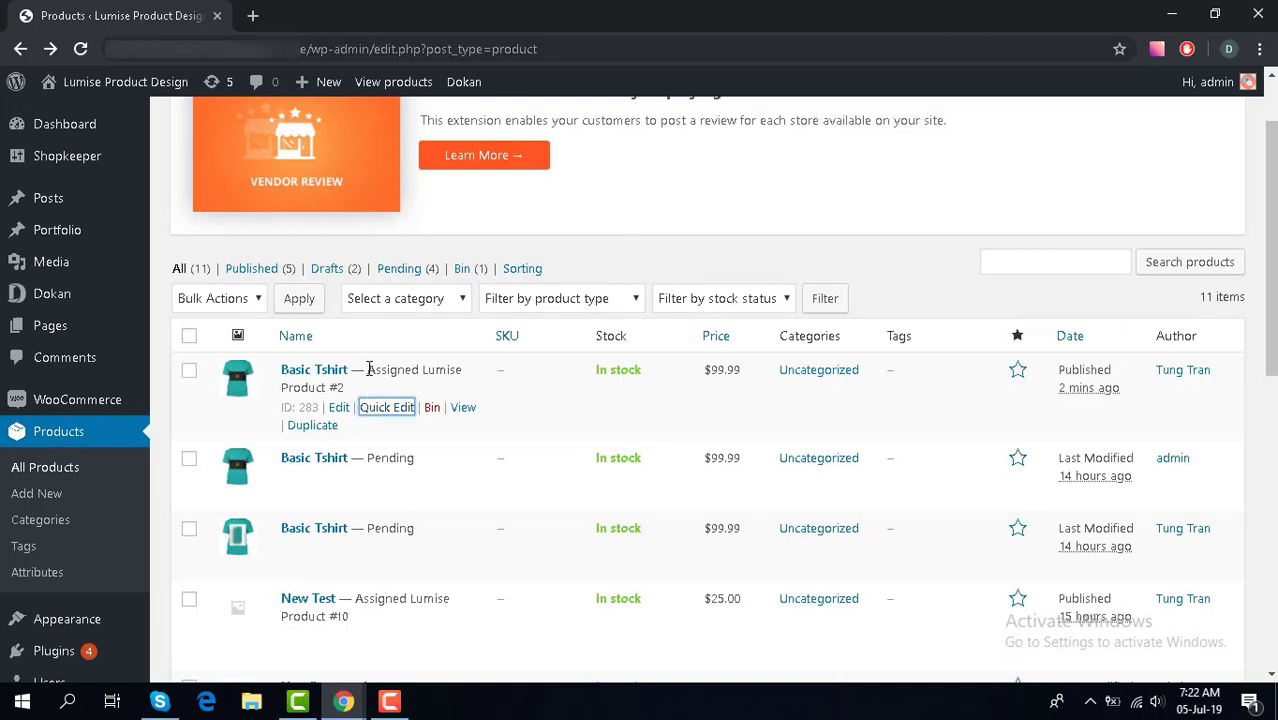
{"action": "left_click_drag", "start_coordinate": [369, 369], "coordinate": [383, 392]}
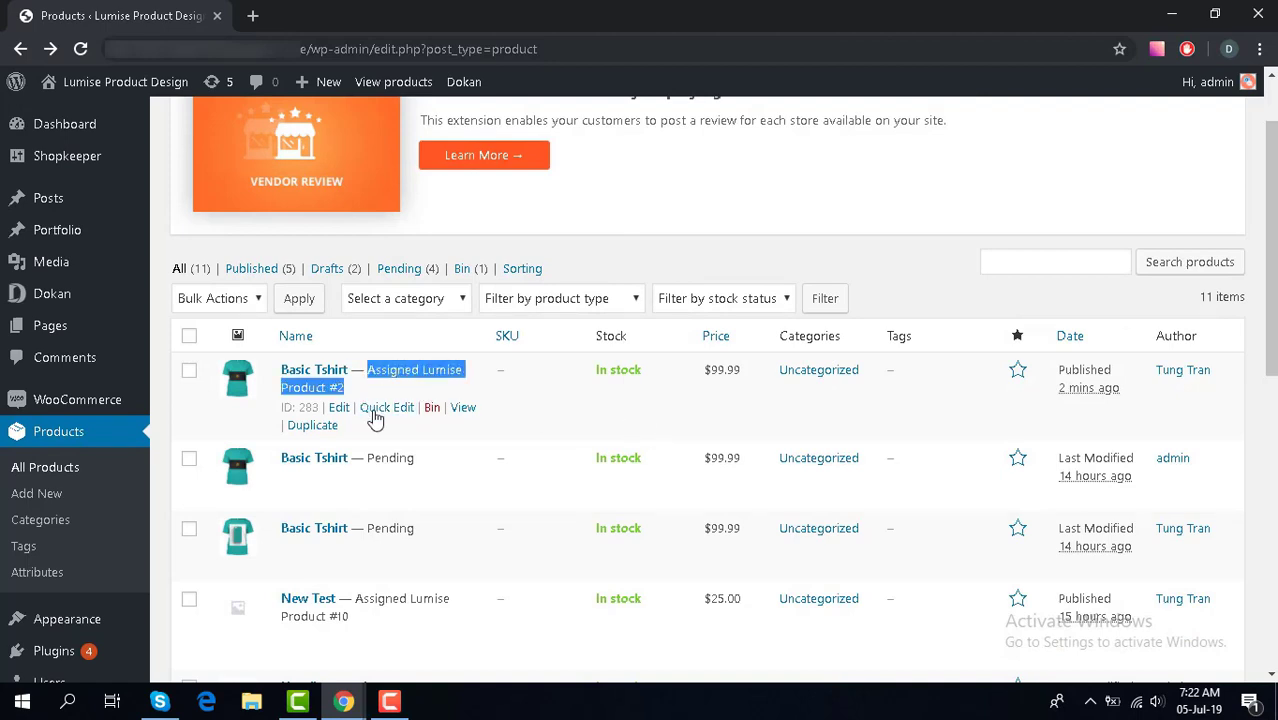
{"action": "key", "text": "alt+Tab"}
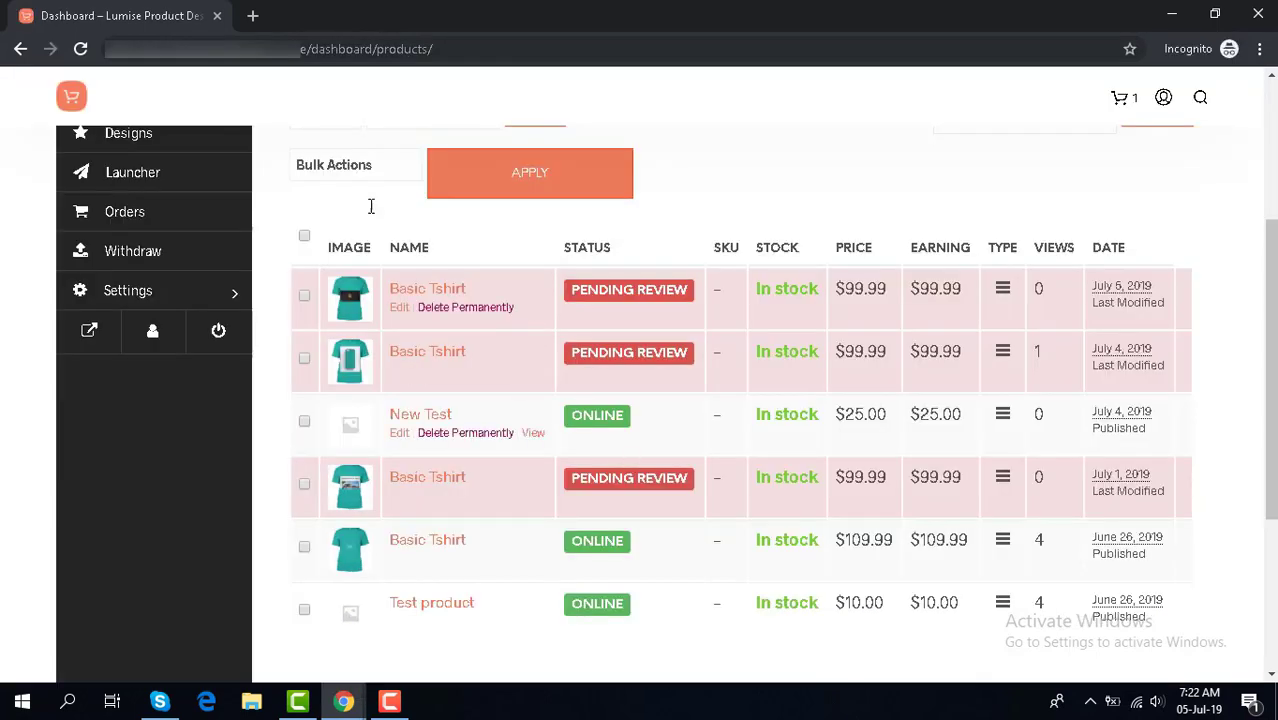
{"action": "left_click", "coordinate": [80, 48]}
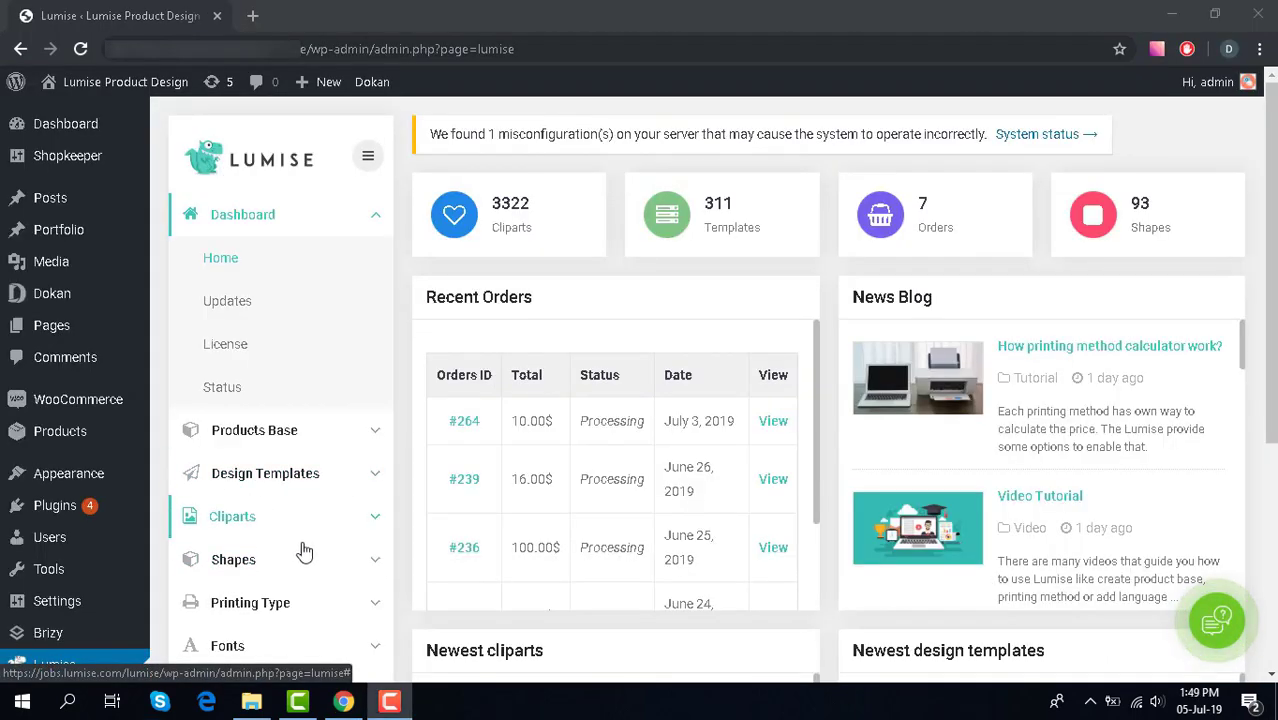
- Create a new WordPress page and title it Launcher-test
{"action": "scroll", "coordinate": [325, 490], "scroll_direction": "down", "scroll_amount": 2}
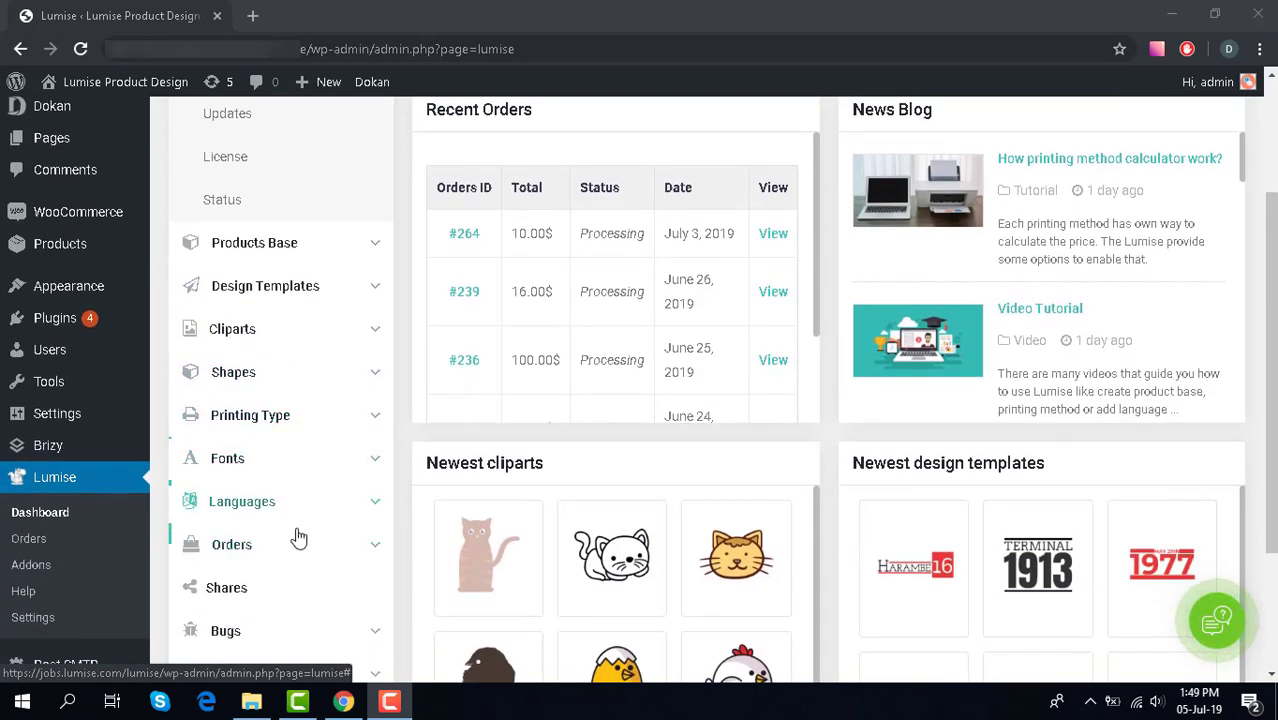
{"action": "scroll", "coordinate": [70, 330], "scroll_direction": "up", "scroll_amount": 1}
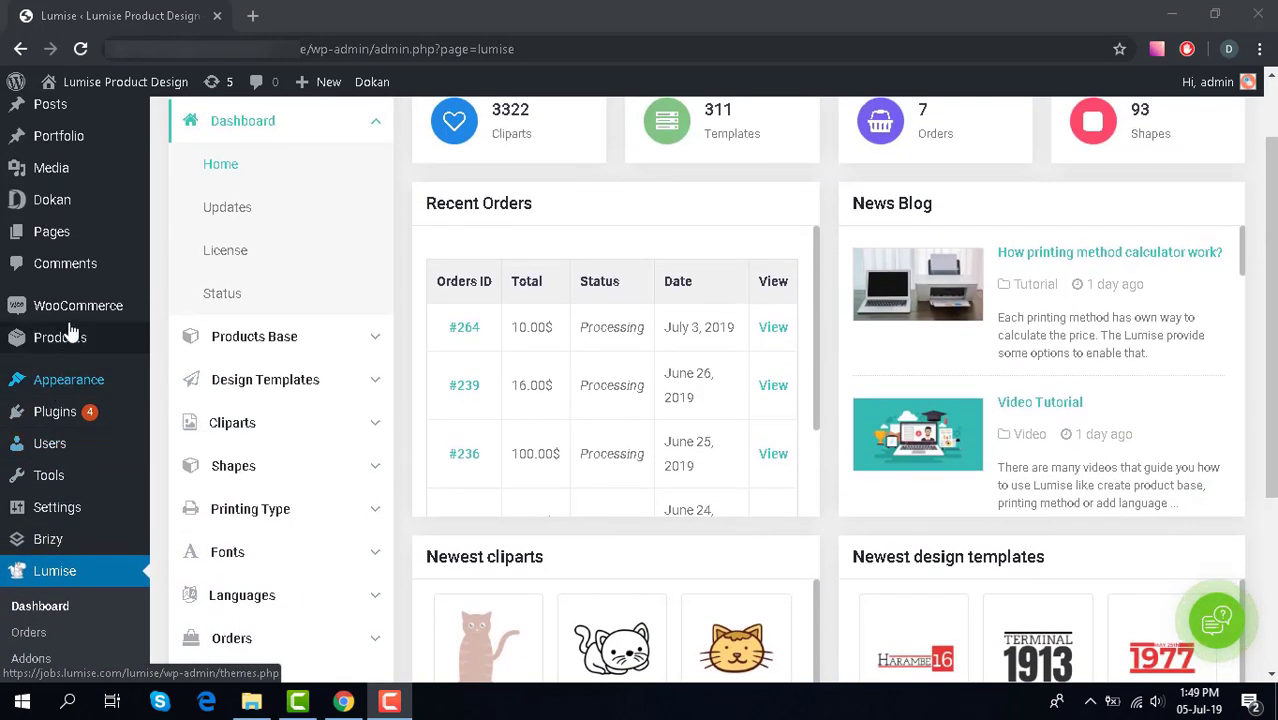
{"action": "mouse_move", "coordinate": [66, 240]}
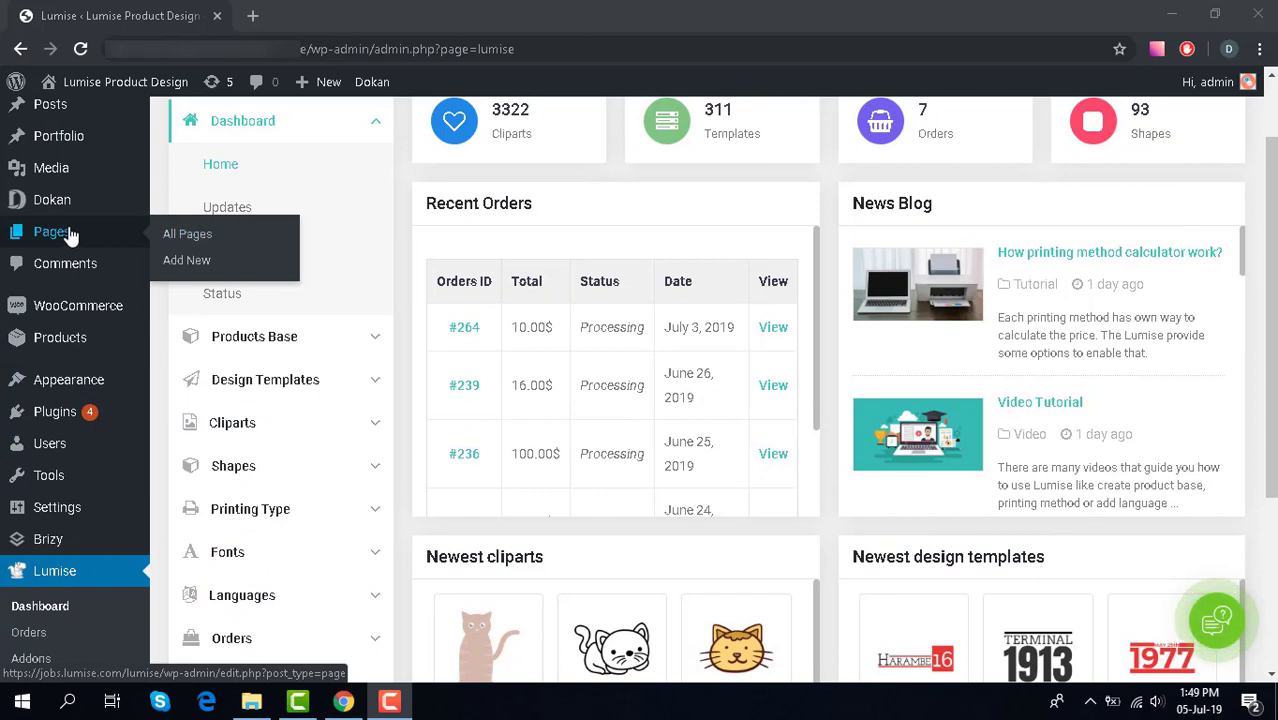
{"action": "left_click", "coordinate": [184, 260]}
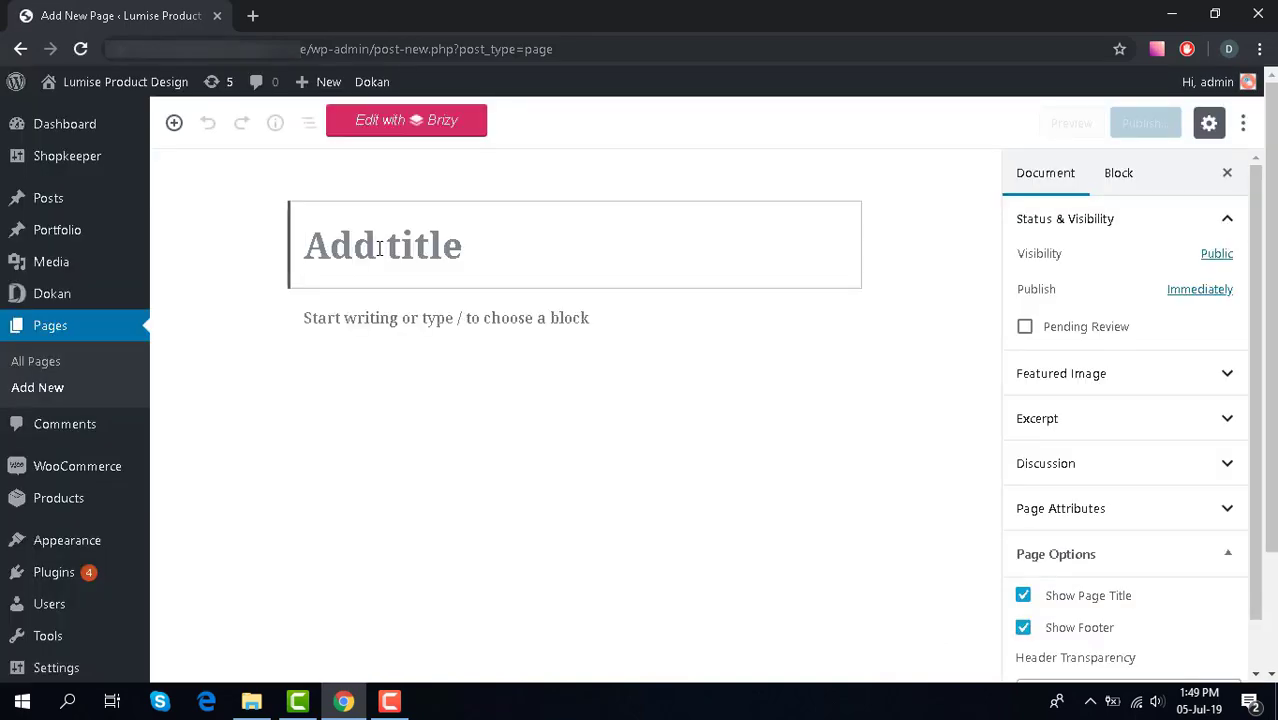
{"action": "type", "text": "L"}
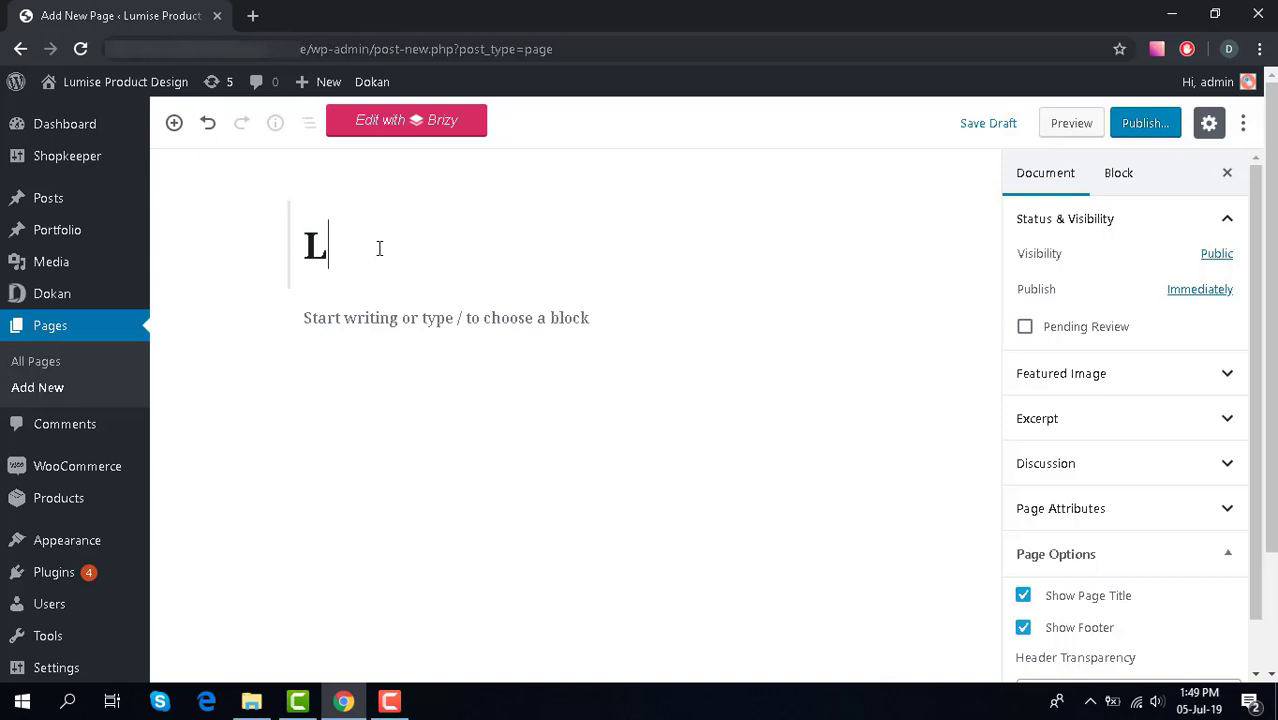
{"action": "type", "text": "auncher-te"}
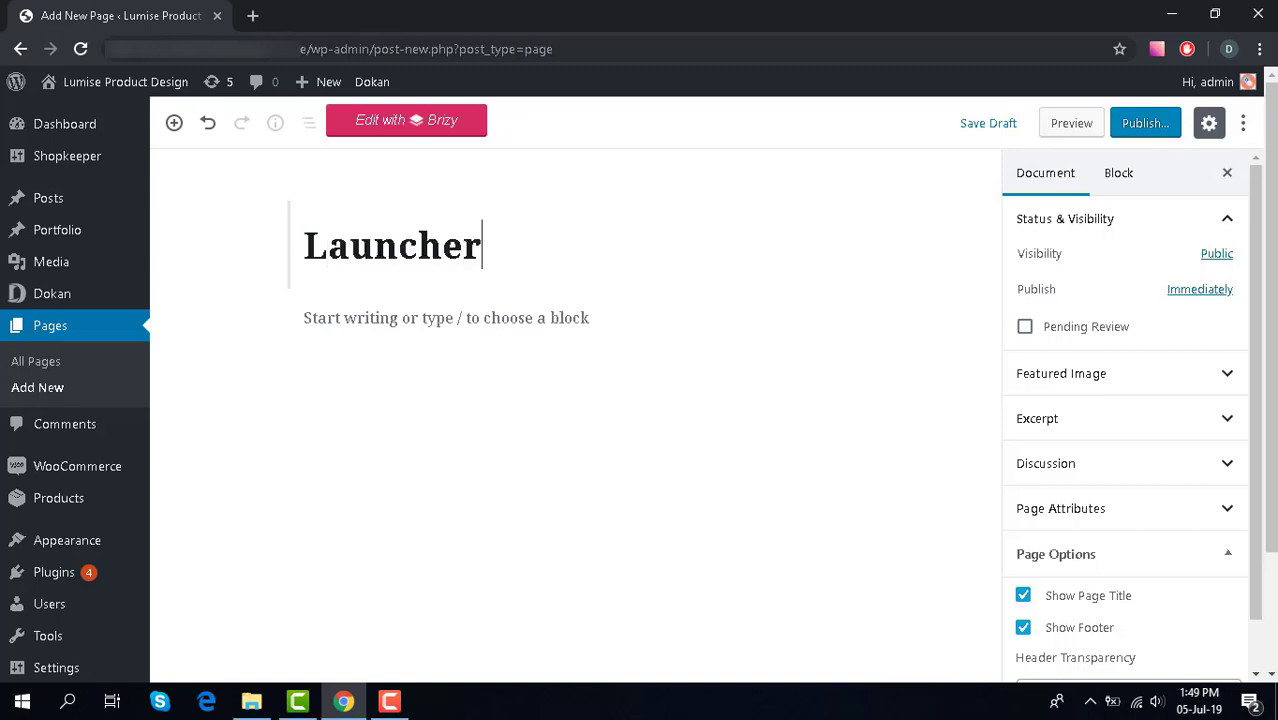
{"action": "type", "text": "st"}
- Add a Shortcode block containing [lumise_launcher] to the page body and publish the page
{"action": "left_click", "coordinate": [354, 323]}
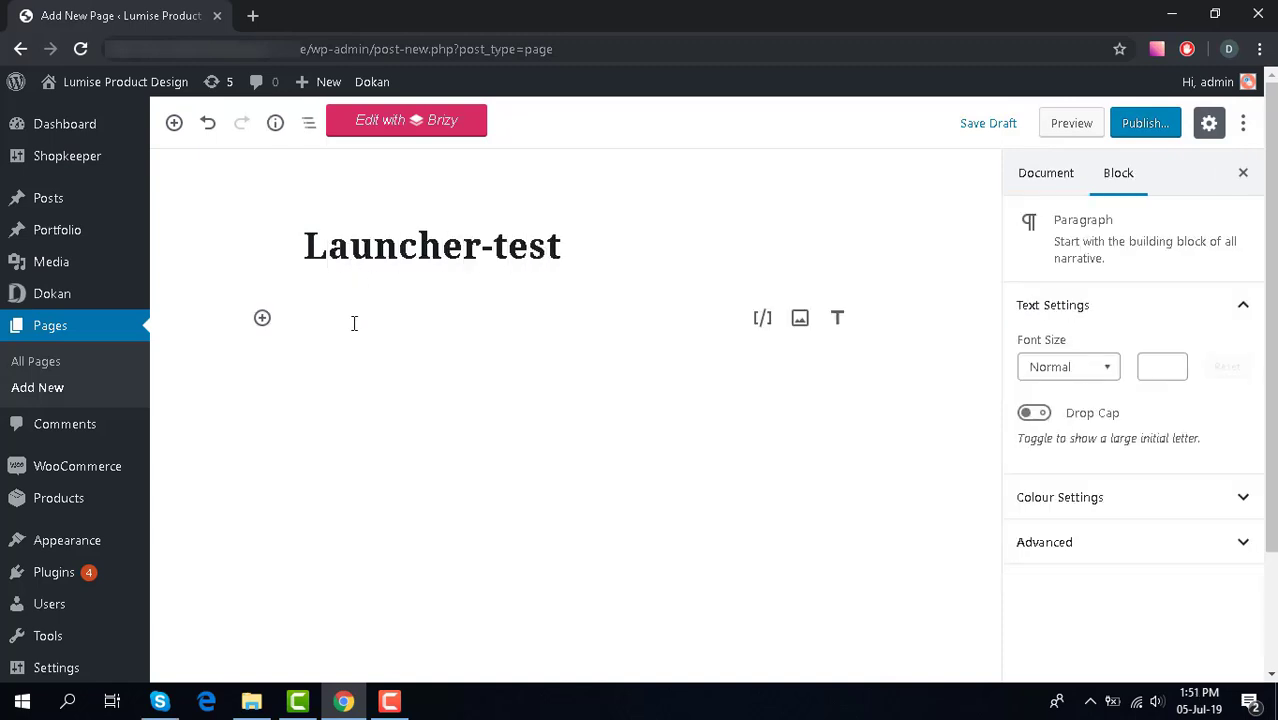
{"action": "left_click", "coordinate": [262, 318]}
{"action": "left_click", "coordinate": [421, 497]}
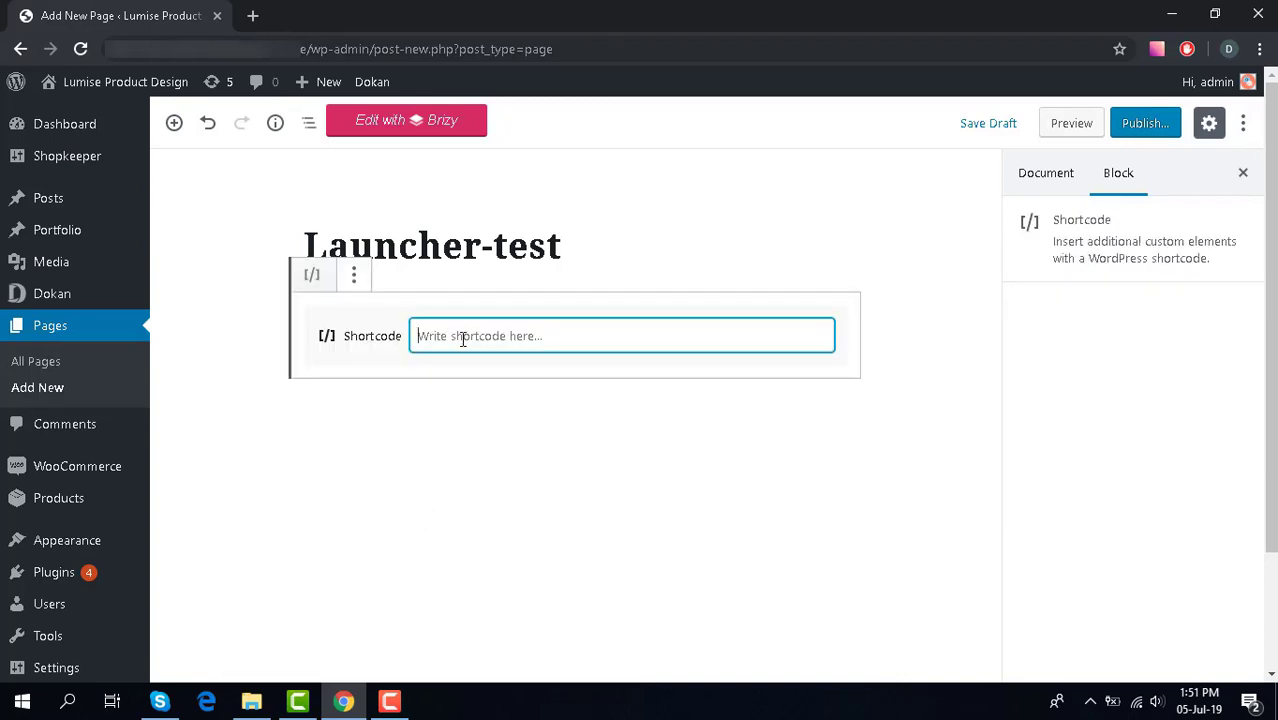
{"action": "type", "text": "[lumise_laun"}
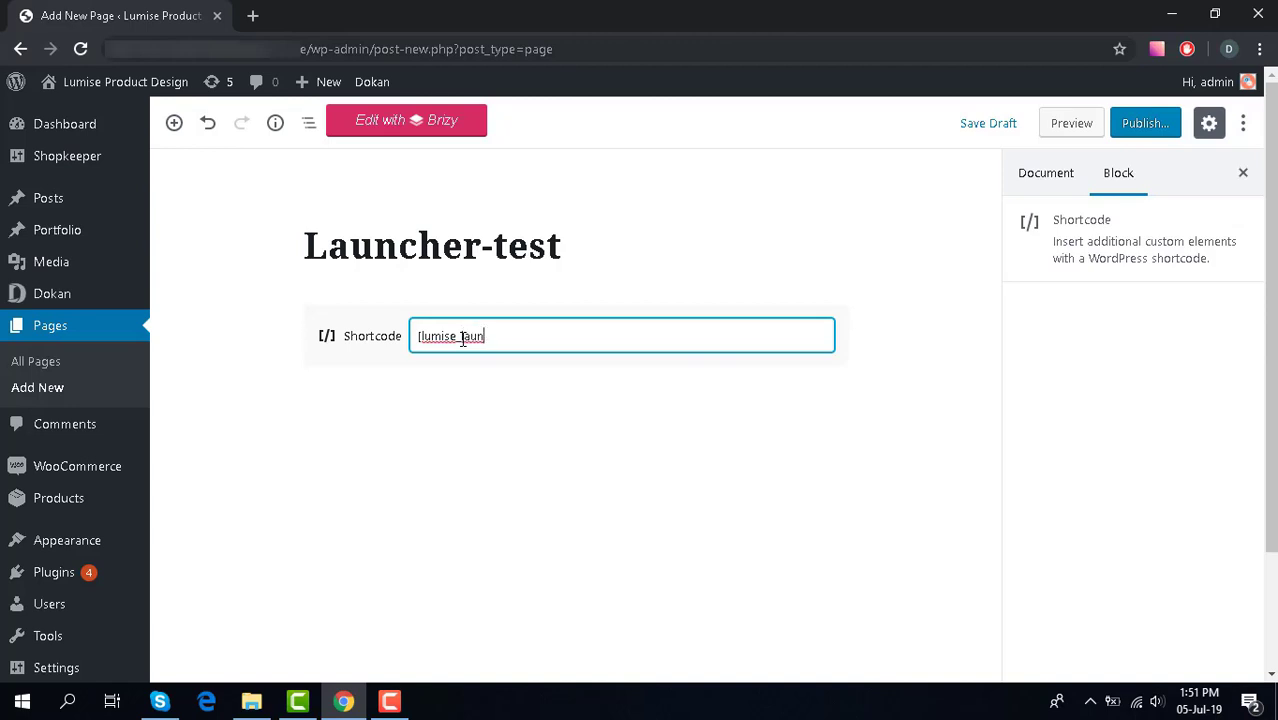
{"action": "type", "text": "cher"}
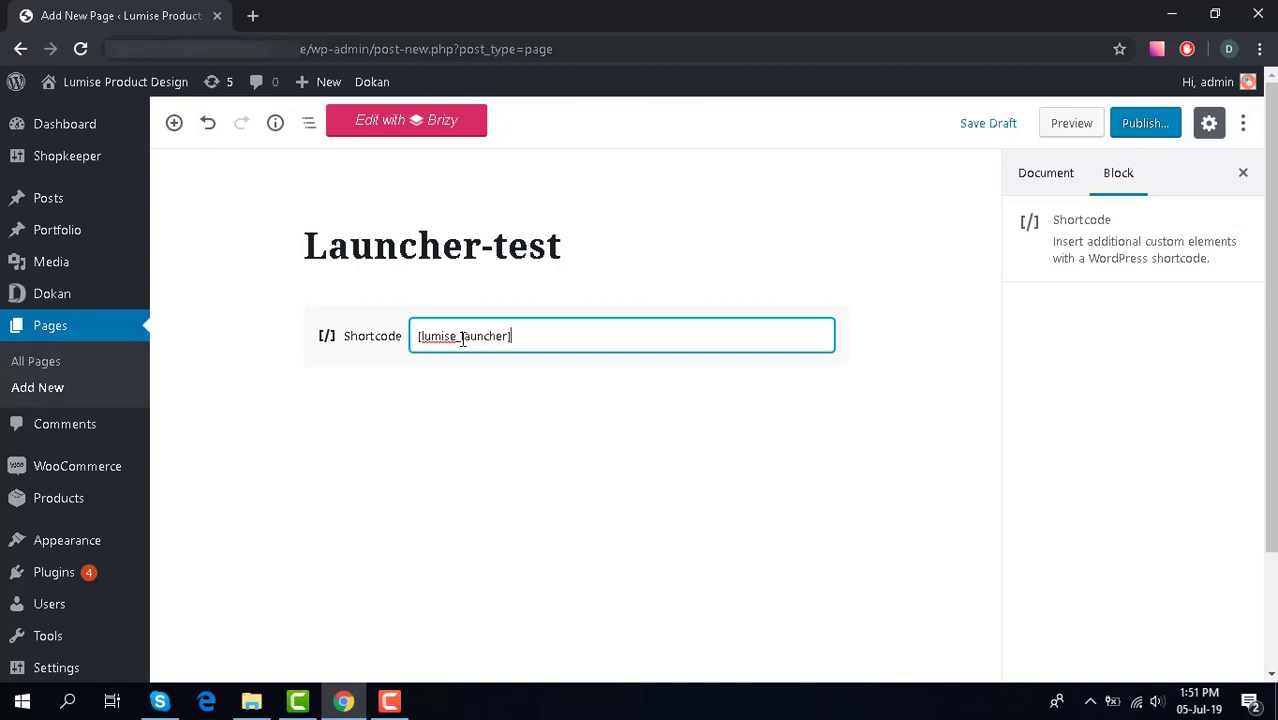
{"action": "left_click", "coordinate": [1143, 124]}
{"action": "left_click", "coordinate": [1150, 126]}
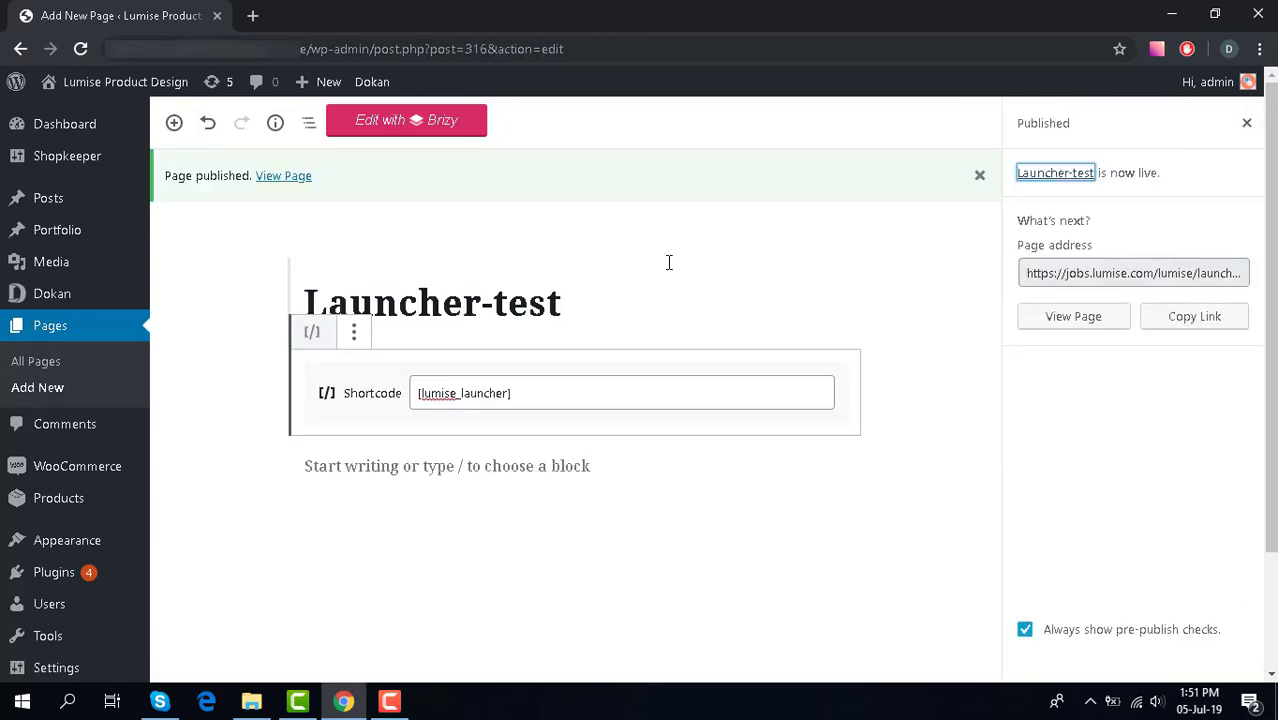
- Find Launcher-test in the list of all pages, view it on the site and look through its product choices
{"action": "left_click", "coordinate": [50, 368]}
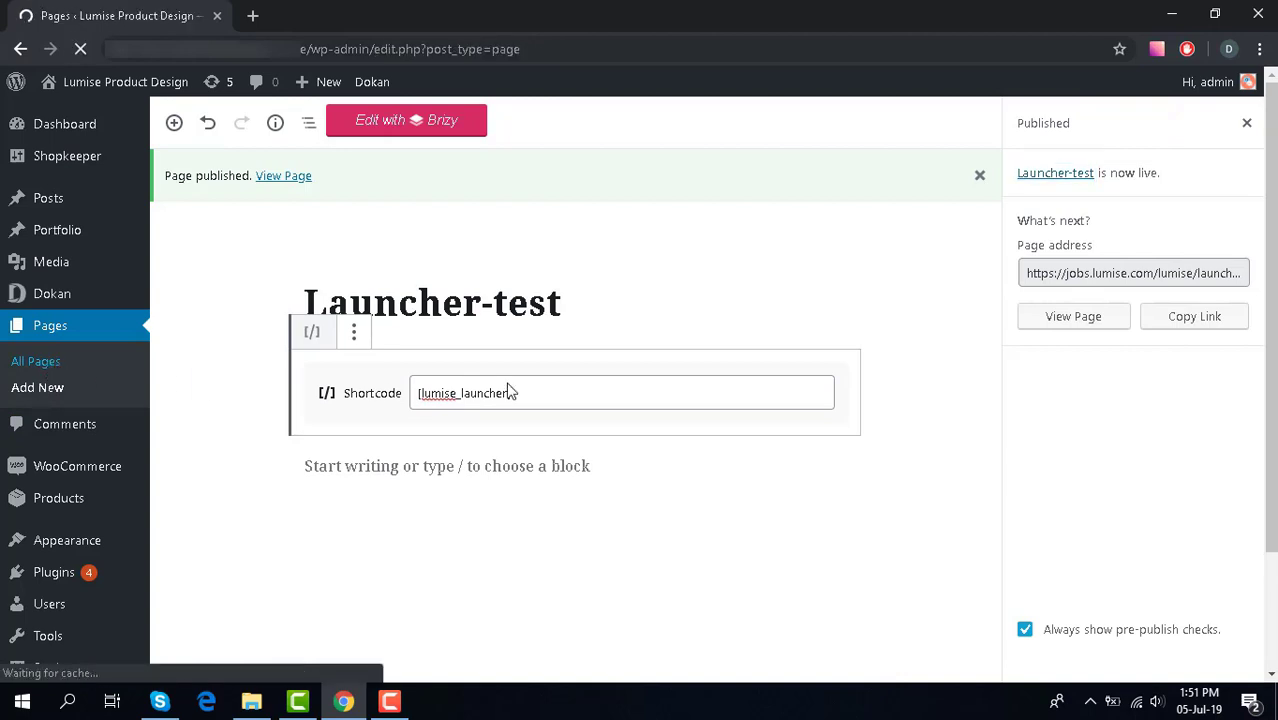
{"action": "scroll", "coordinate": [560, 430], "scroll_direction": "down", "scroll_amount": 2}
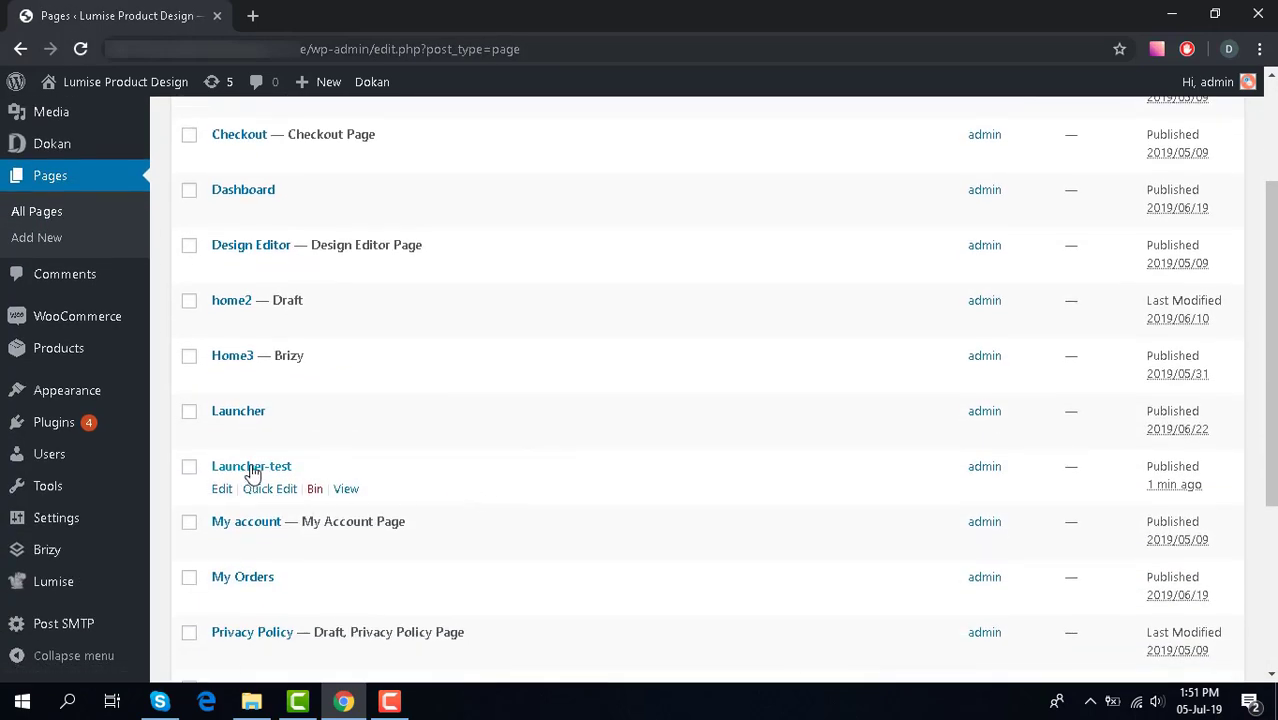
{"action": "left_click", "coordinate": [350, 493]}
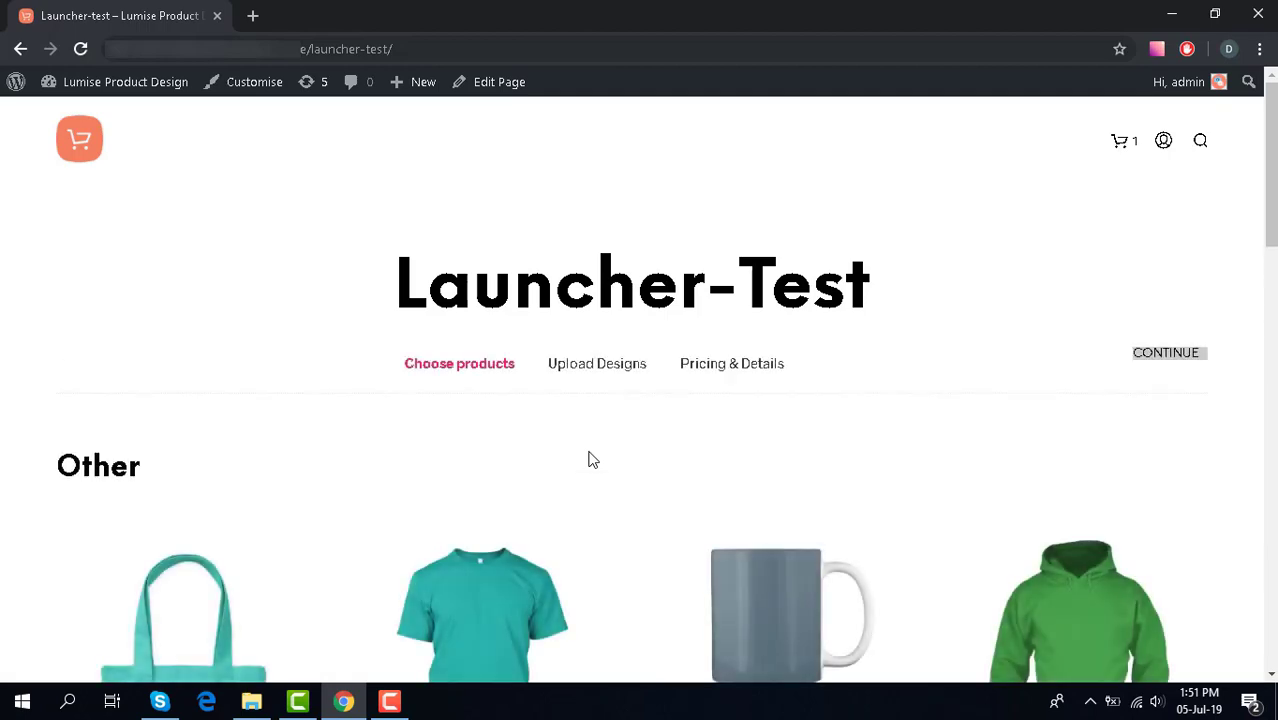
{"action": "scroll", "coordinate": [590, 458], "scroll_direction": "down", "scroll_amount": 4}
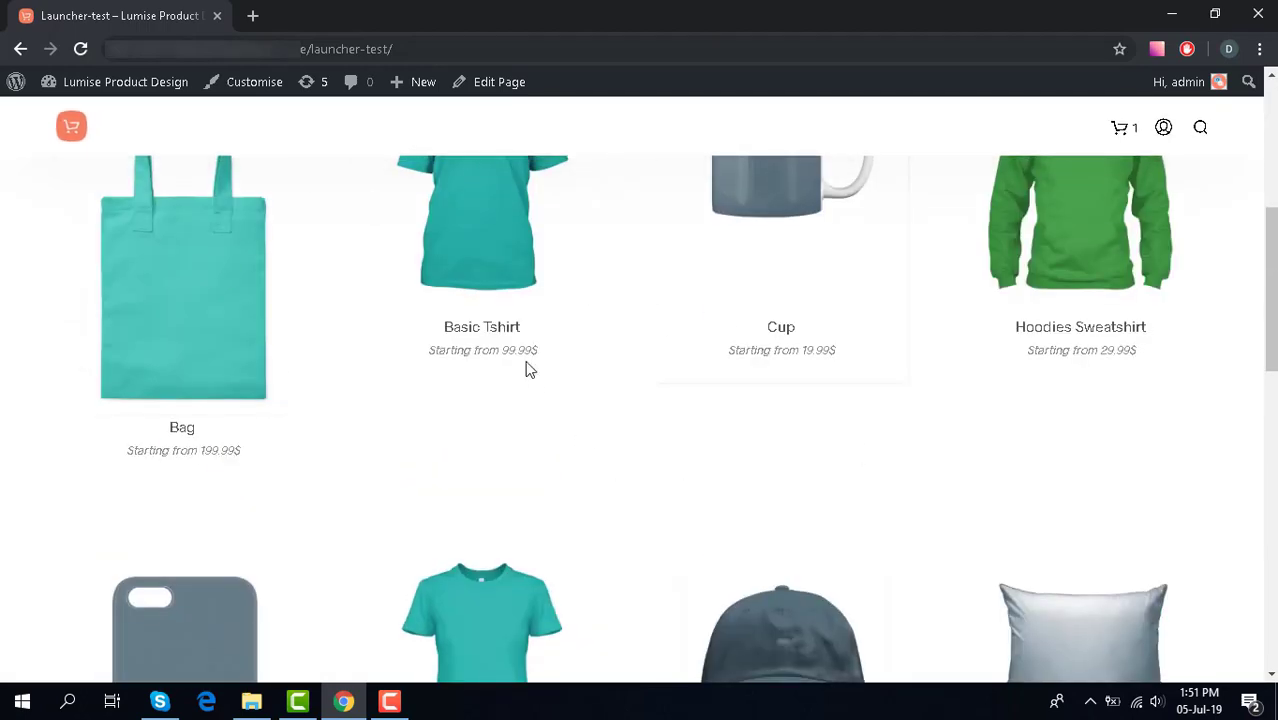
{"action": "scroll", "coordinate": [650, 484], "scroll_direction": "up", "scroll_amount": 4}
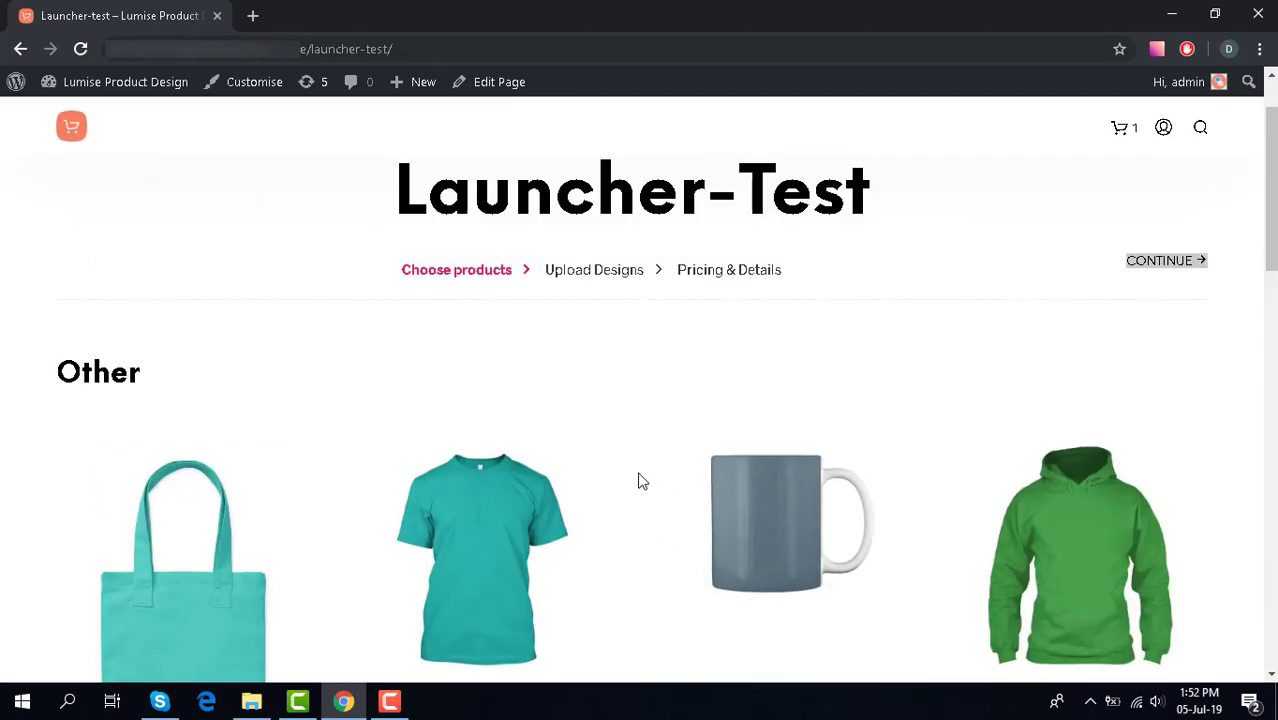